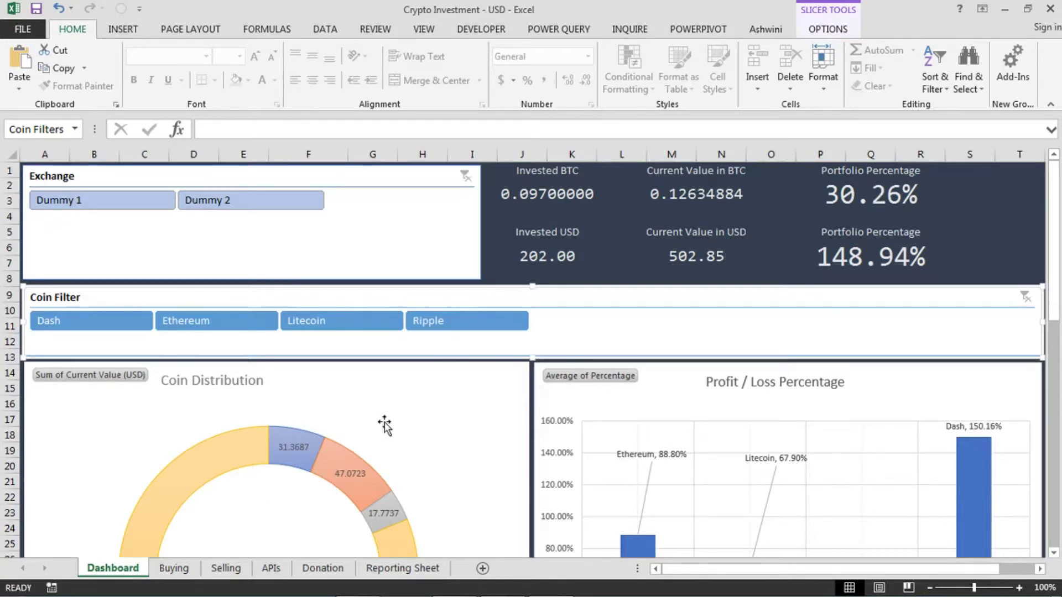
- Deselect the Coin Filter slicer and switch to the APIs sheet with the live coin price table
{"action": "left_click", "coordinate": [603, 265]}
{"action": "scroll", "coordinate": [602, 381], "scroll_direction": "down", "scroll_amount": 7}
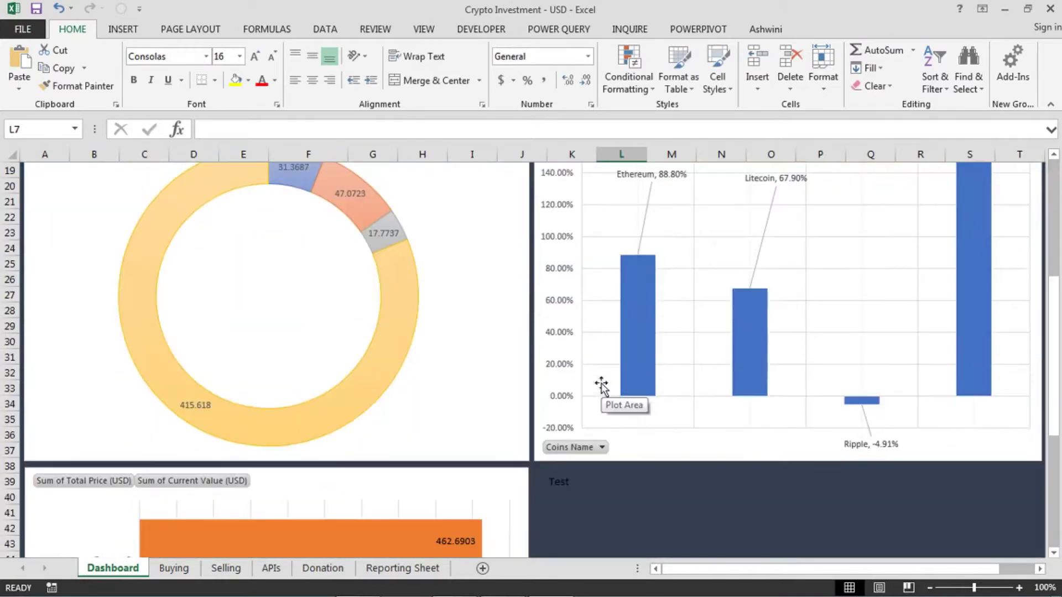
{"action": "scroll", "coordinate": [603, 381], "scroll_direction": "up", "scroll_amount": 7}
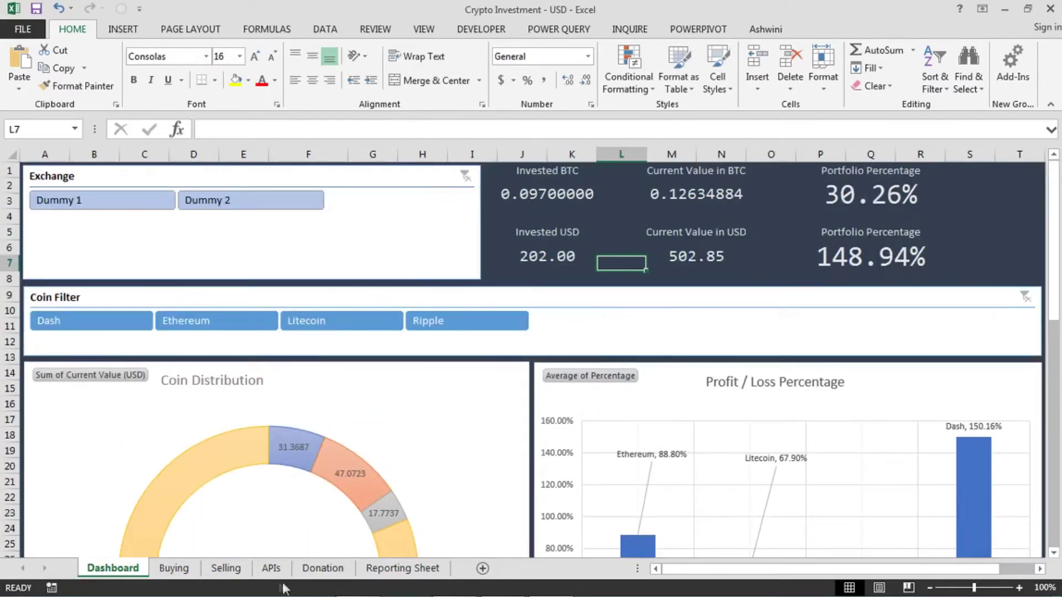
{"action": "left_click", "coordinate": [270, 569]}
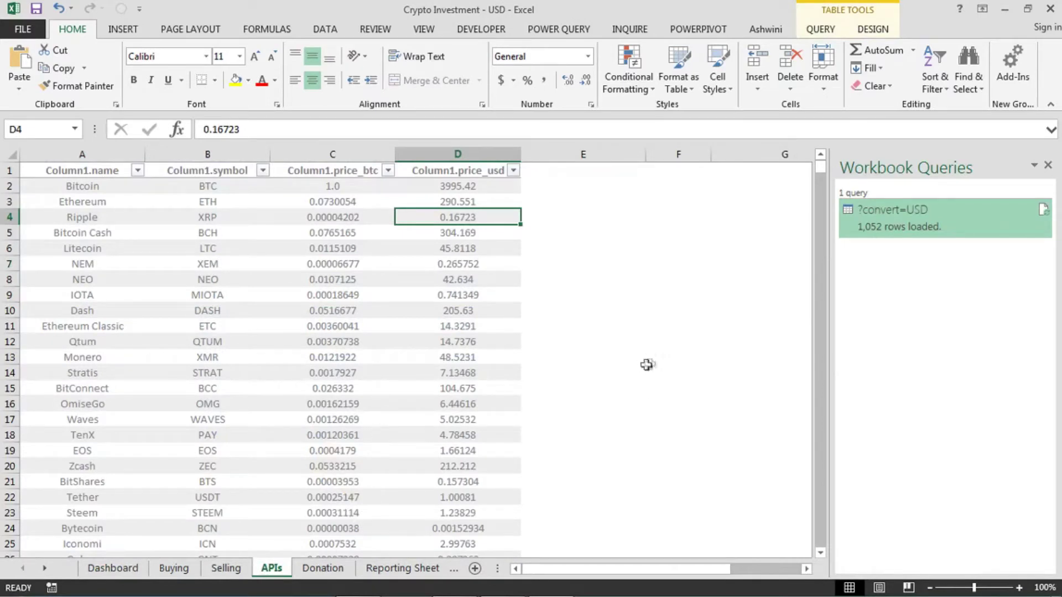
- Refresh the coin price query from the APIs table's right-click menu
{"action": "left_click", "coordinate": [259, 212]}
{"action": "left_click_drag", "start_coordinate": [66, 173], "coordinate": [424, 553]}
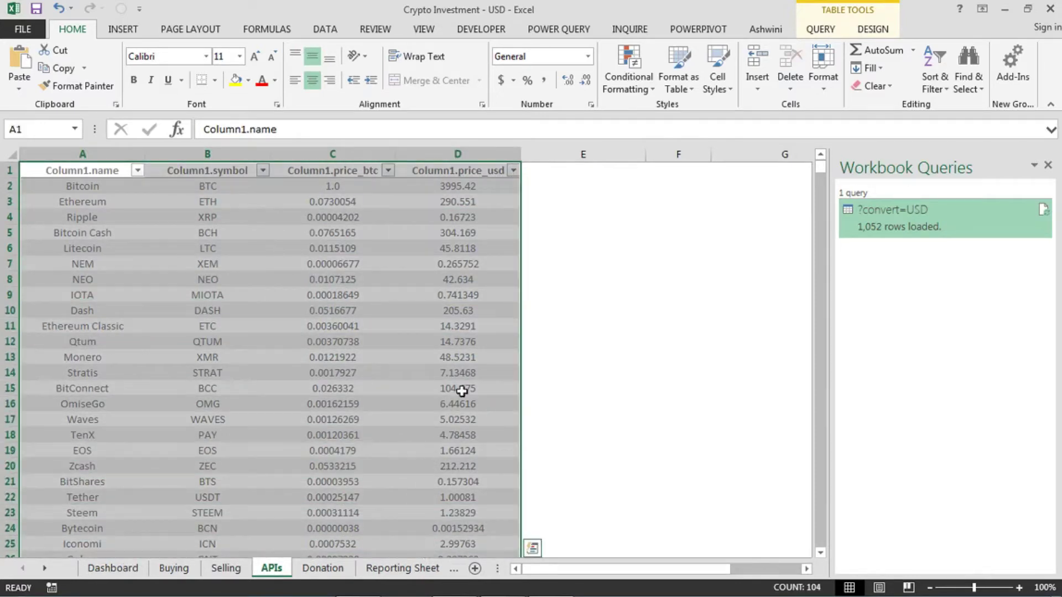
{"action": "left_click", "coordinate": [535, 322]}
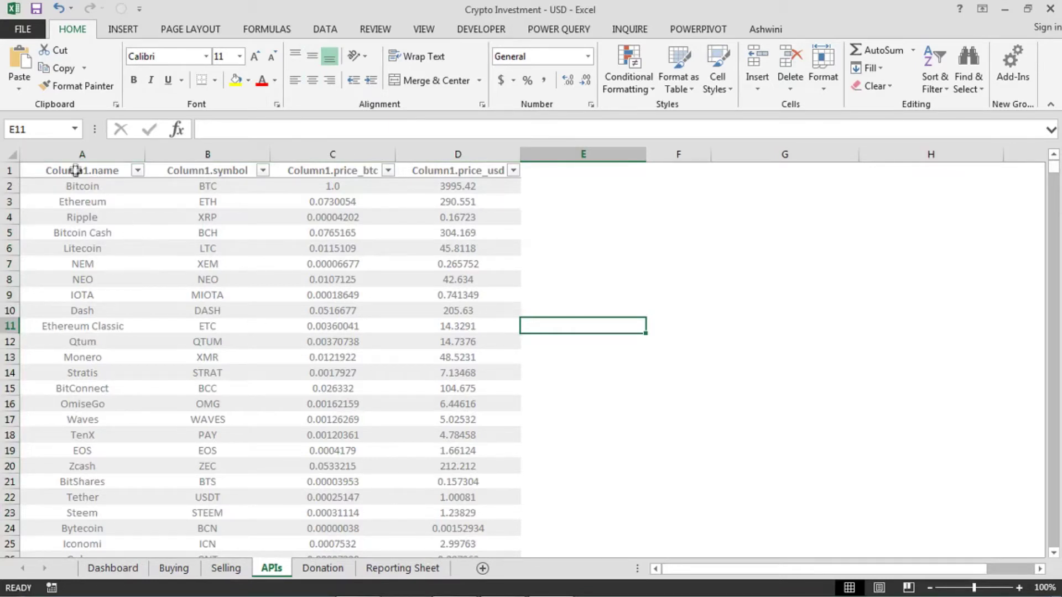
{"action": "key", "text": "Left"}
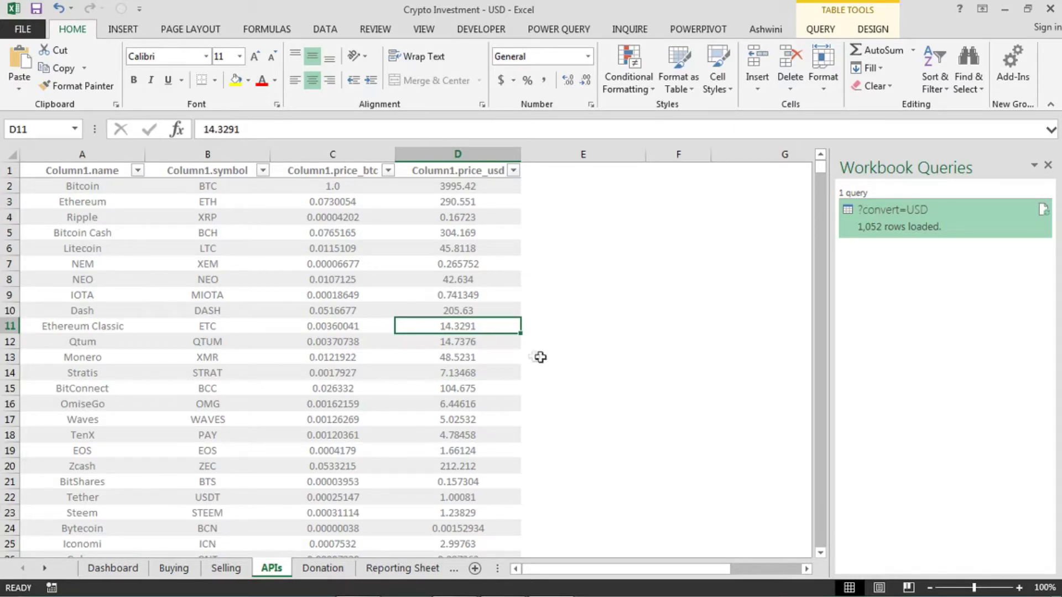
{"action": "left_click", "coordinate": [486, 250]}
{"action": "left_click", "coordinate": [459, 322]}
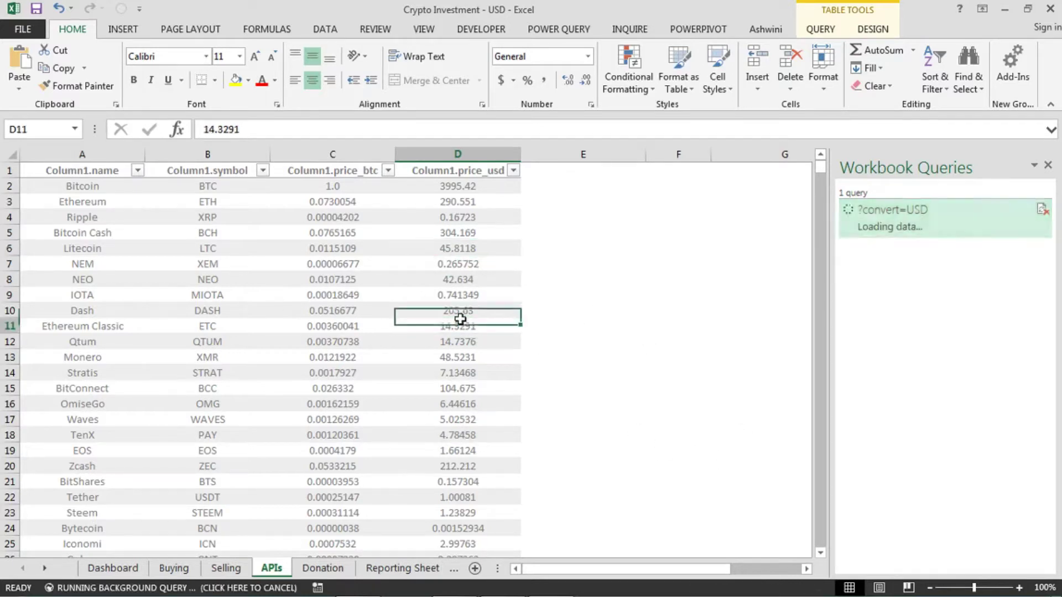
{"action": "left_click", "coordinate": [645, 251]}
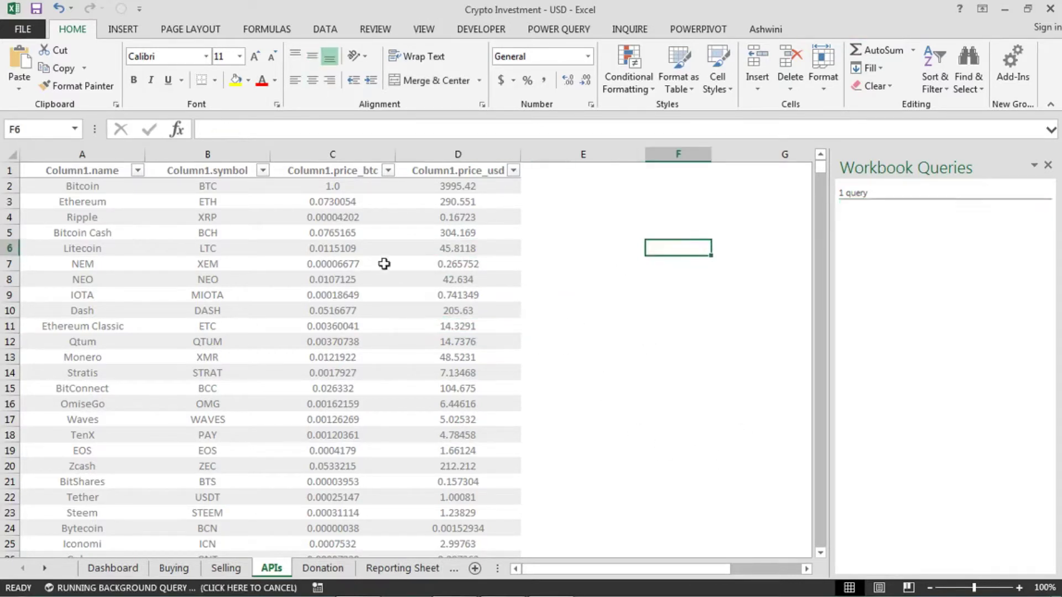
{"action": "key", "text": "Left"}
{"action": "key", "text": "Left"}
{"action": "key", "text": "Left"}
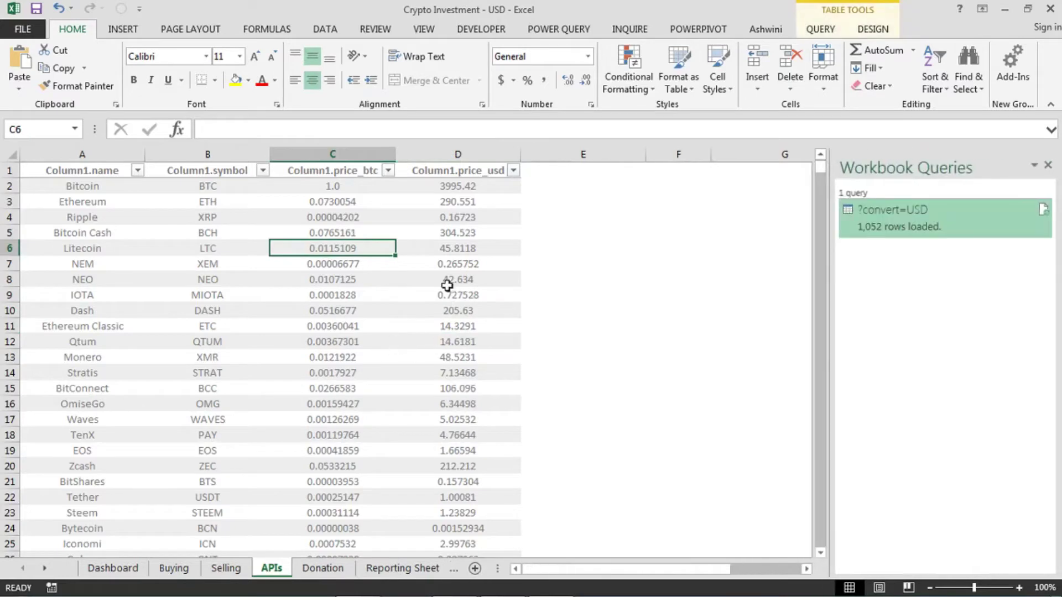
{"action": "right_click", "coordinate": [252, 293]}
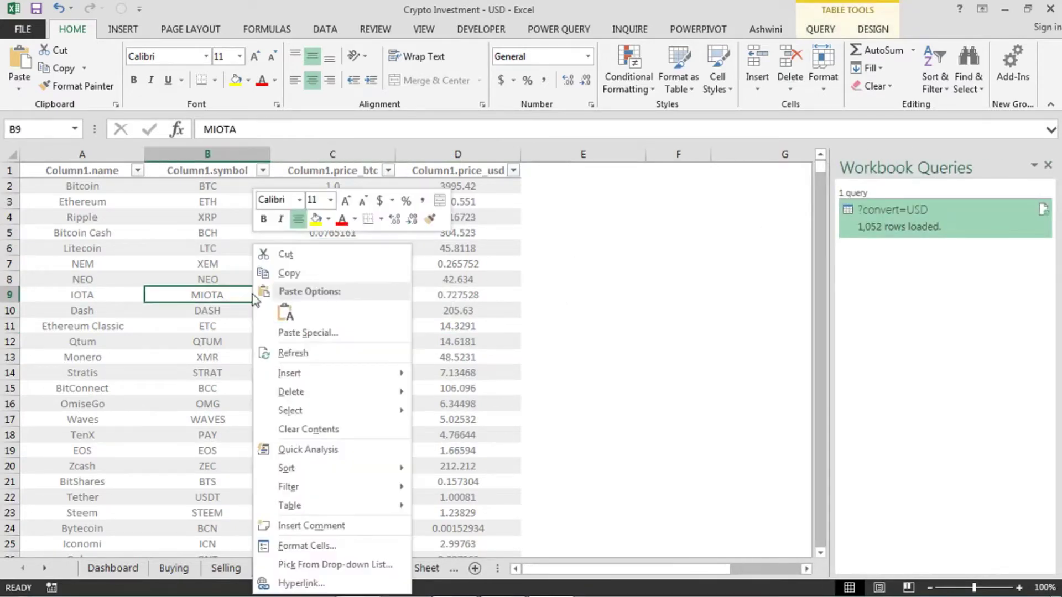
{"action": "left_click", "coordinate": [293, 353]}
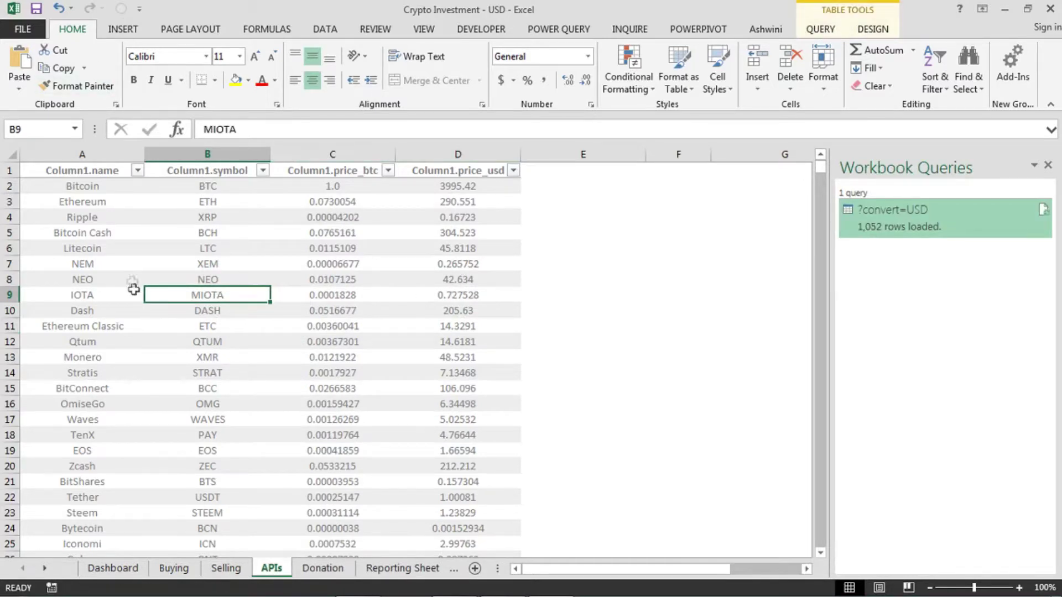
- Start a new blank workbook, Book2, with Ctrl+N
{"action": "left_click", "coordinate": [581, 299]}
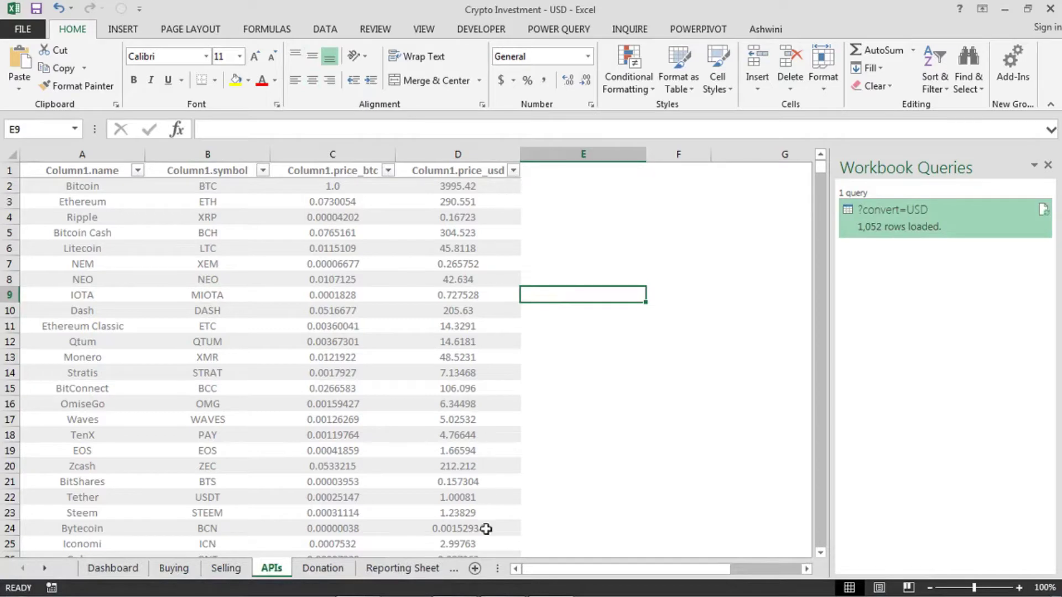
{"action": "left_click", "coordinate": [600, 388]}
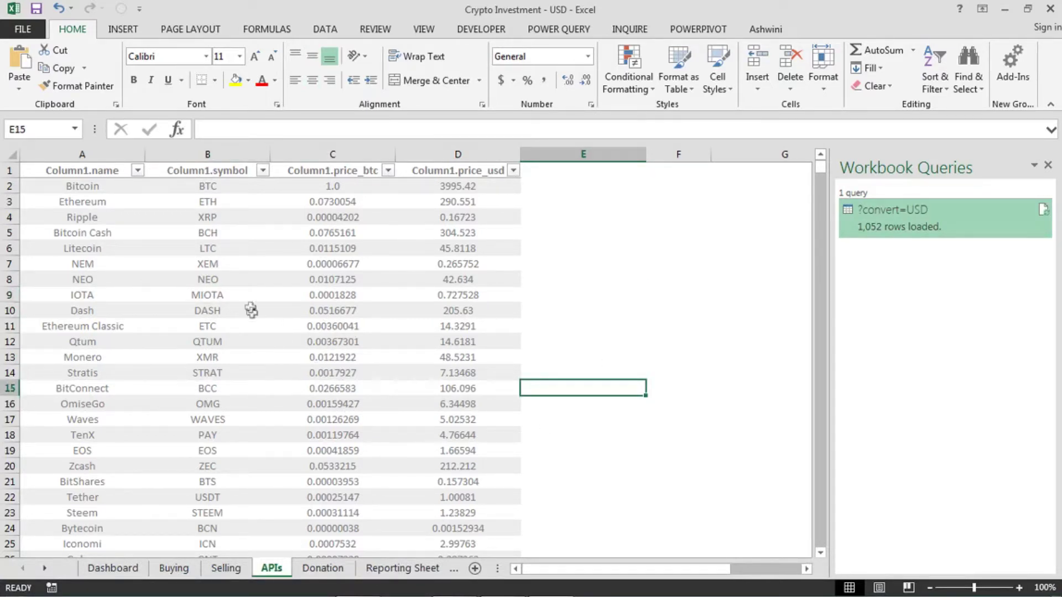
{"action": "key", "text": "ctrl+n"}
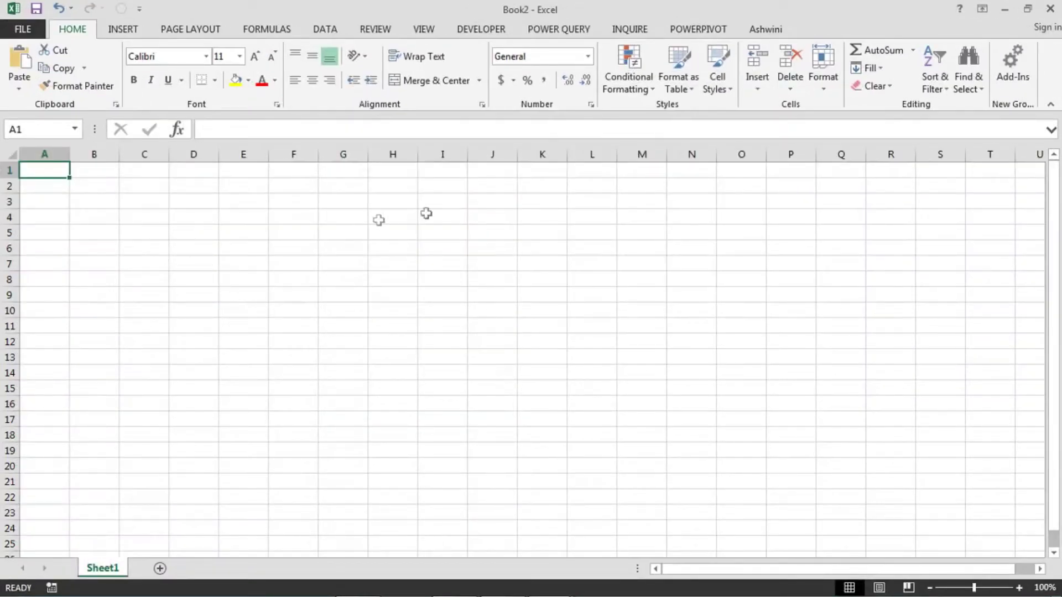
- Open the From Web import dialog from Book2's POWER QUERY tab
{"action": "left_click", "coordinate": [558, 30]}
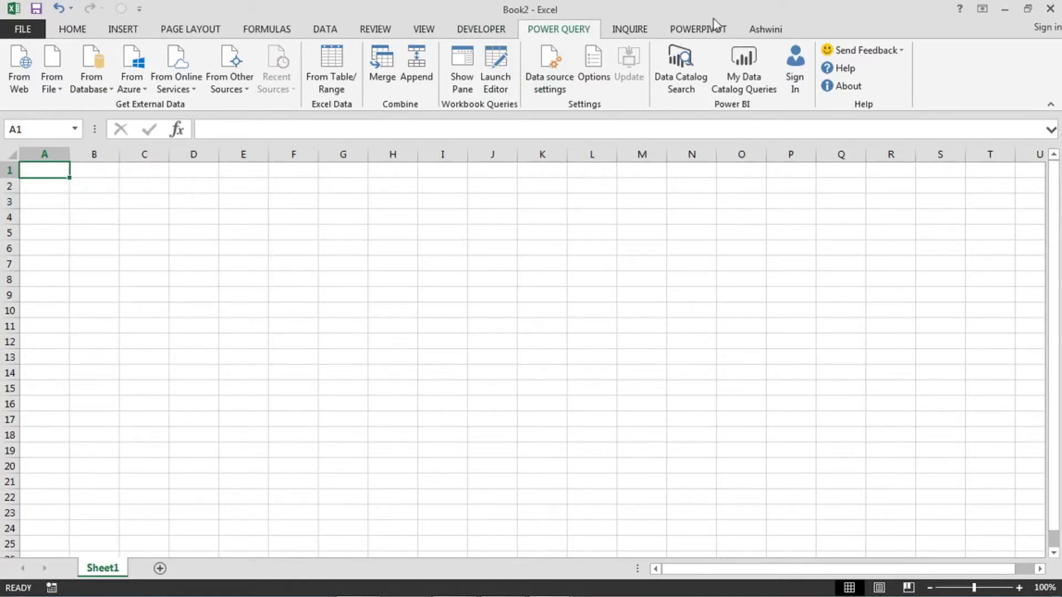
{"action": "left_click", "coordinate": [19, 68]}
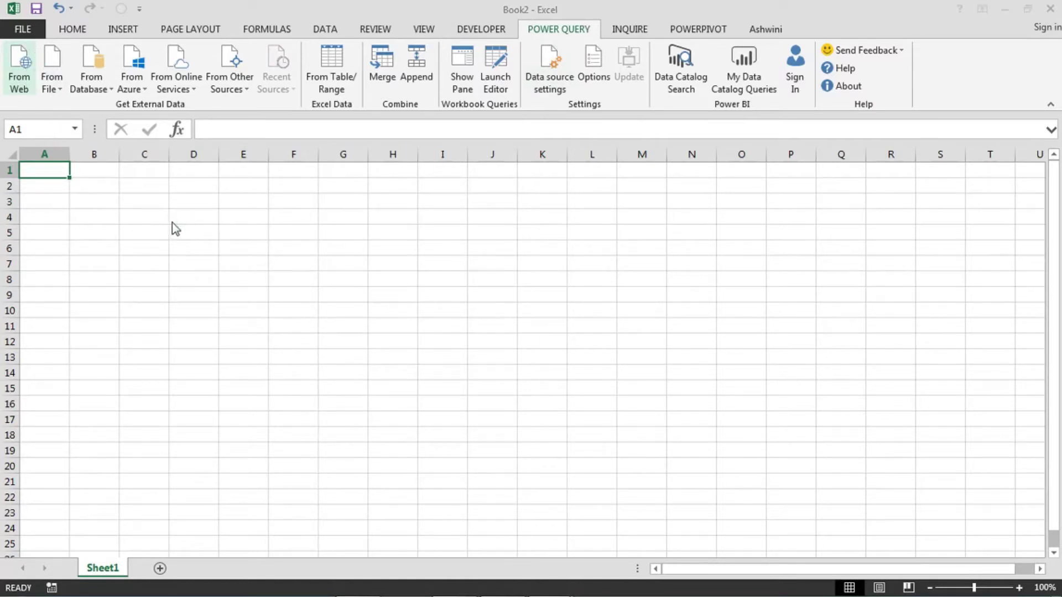
{"action": "left_click_drag", "start_coordinate": [351, 221], "coordinate": [382, 228]}
{"action": "key", "text": "alt+Tab"}
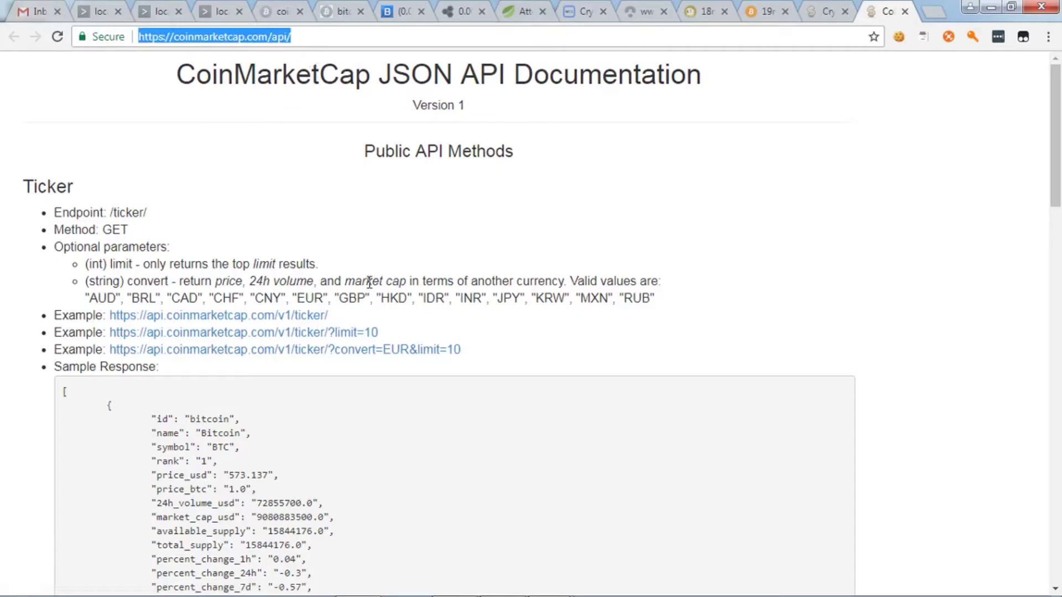
{"action": "left_click", "coordinate": [308, 36]}
{"action": "left_click_drag", "start_coordinate": [160, 36], "coordinate": [316, 36]}
{"action": "left_click", "coordinate": [321, 37]}
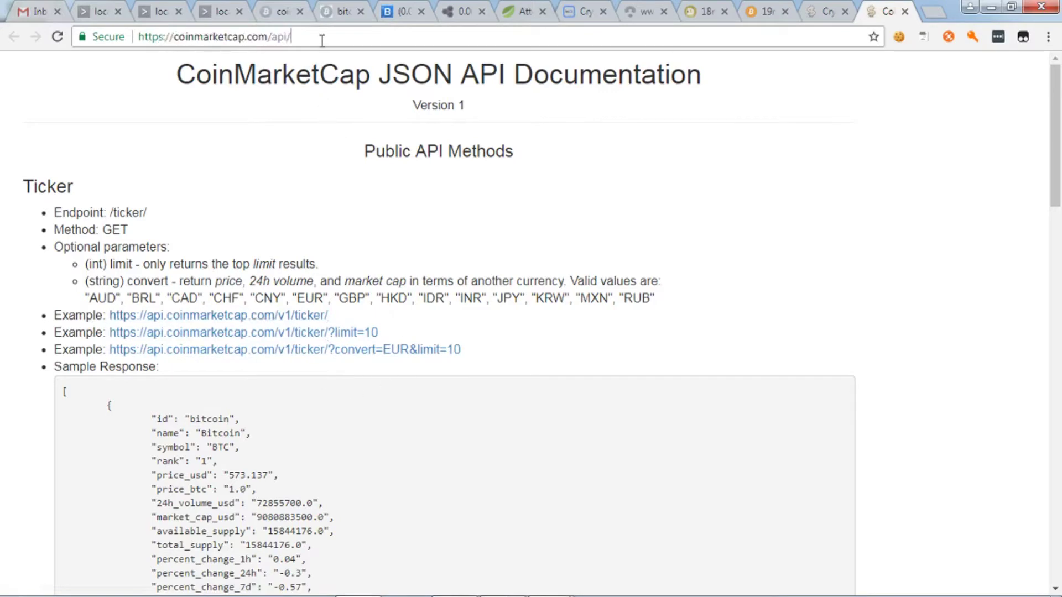
{"action": "left_click_drag", "start_coordinate": [462, 349], "coordinate": [110, 315]}
{"action": "left_click", "coordinate": [372, 320]}
{"action": "left_click_drag", "start_coordinate": [330, 315], "coordinate": [106, 316]}
{"action": "key", "text": "ctrl+c"}
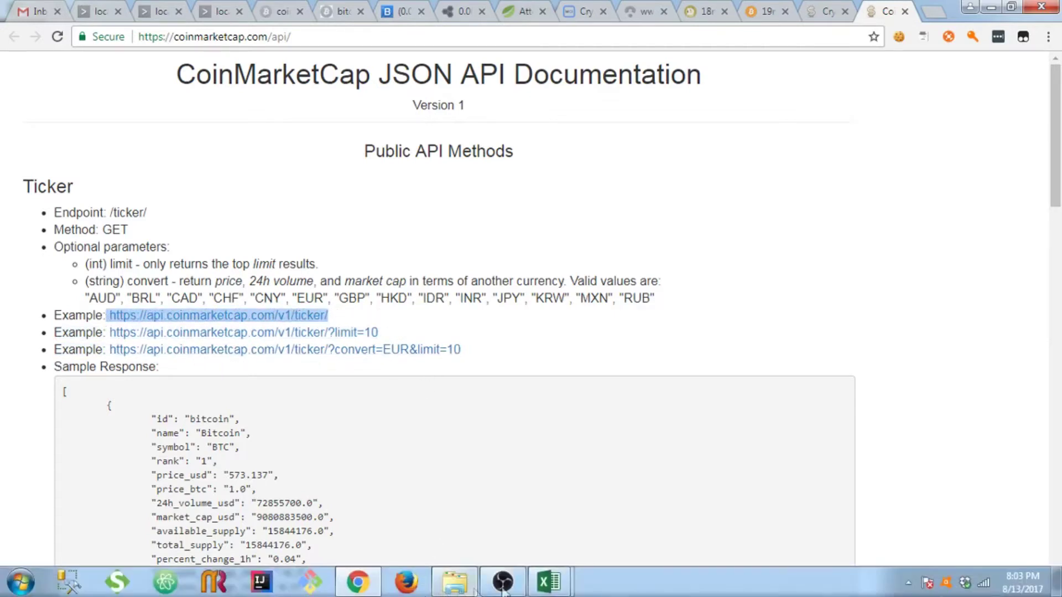
{"action": "left_click", "coordinate": [550, 582]}
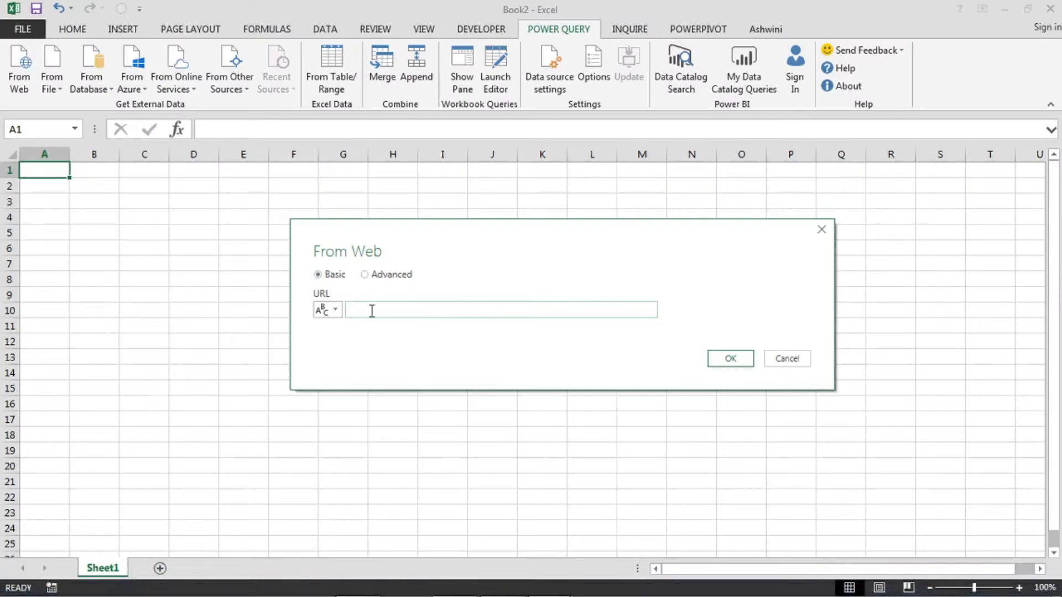
- Paste the ticker URL into the From Web box and load it into the Query Editor
{"action": "key", "text": "ctrl+v"}
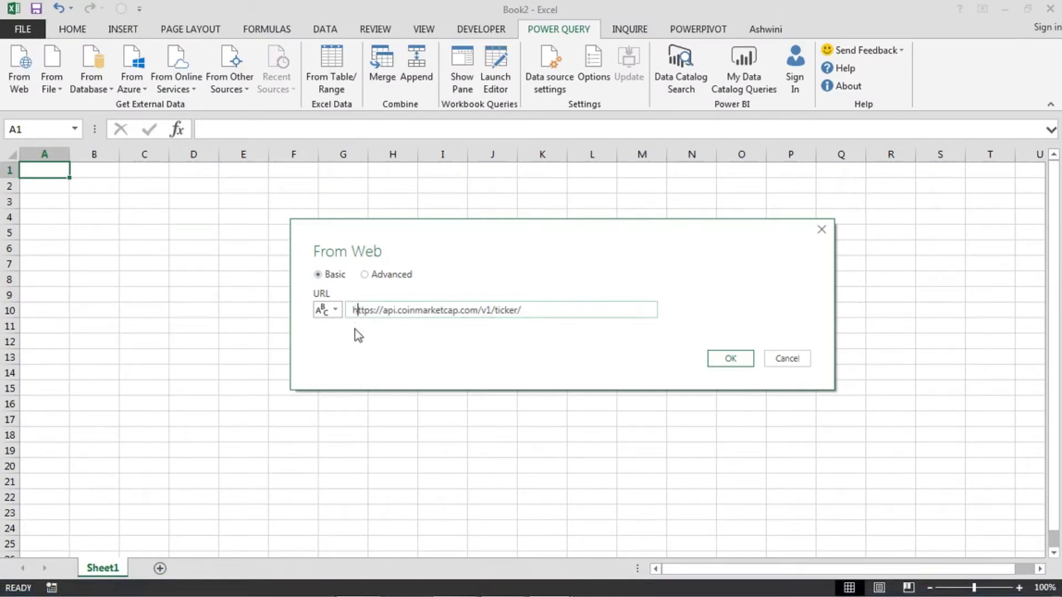
{"action": "key", "text": "Home"}
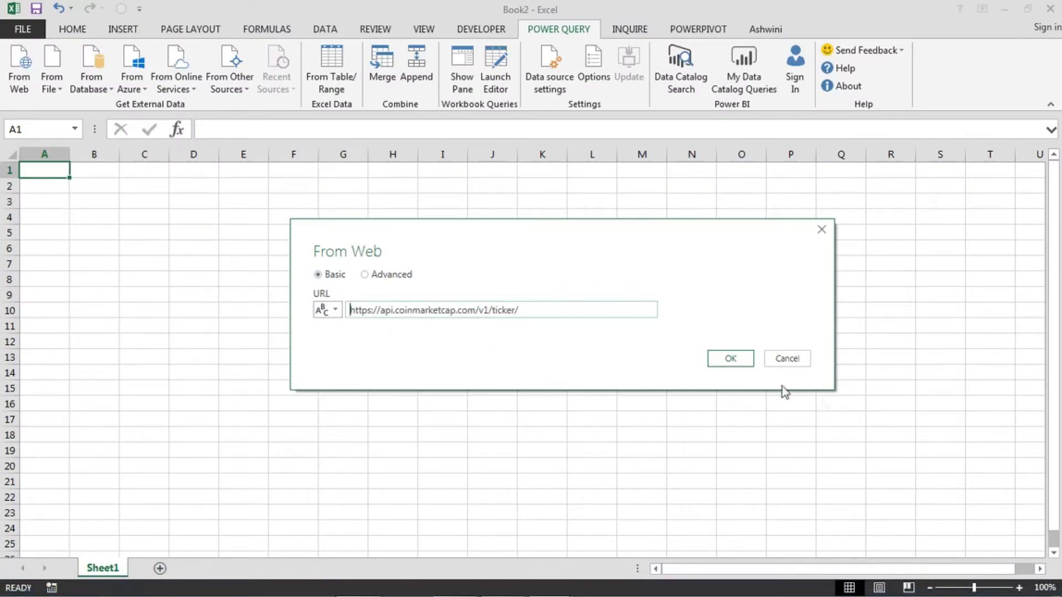
{"action": "left_click", "coordinate": [741, 364]}
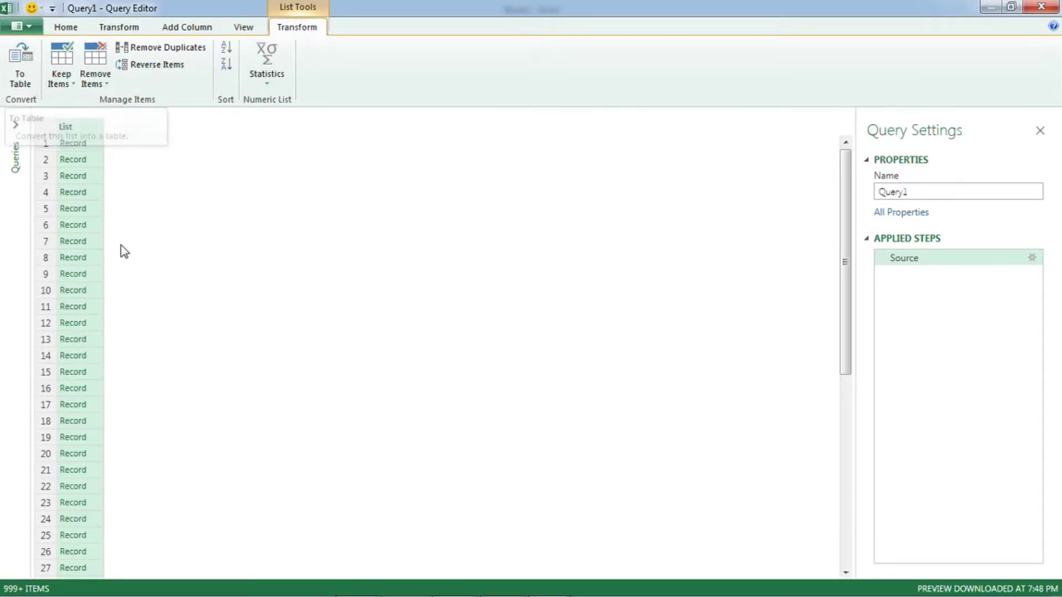
- Convert Query1's List of Record items into a table with a single Column1
{"action": "left_click", "coordinate": [65, 192]}
{"action": "left_click", "coordinate": [74, 131]}
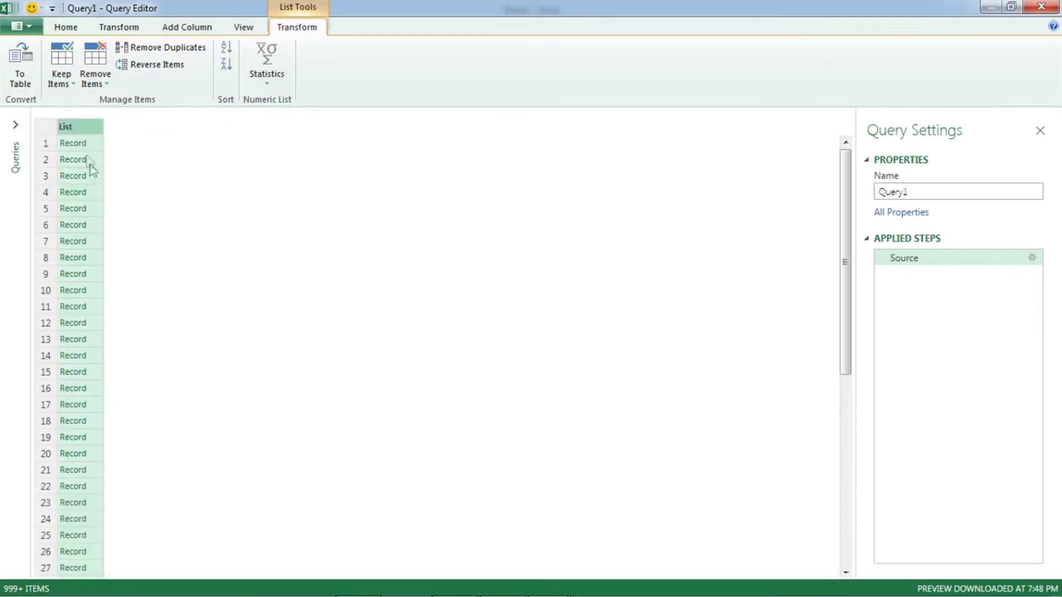
{"action": "left_click", "coordinate": [25, 58]}
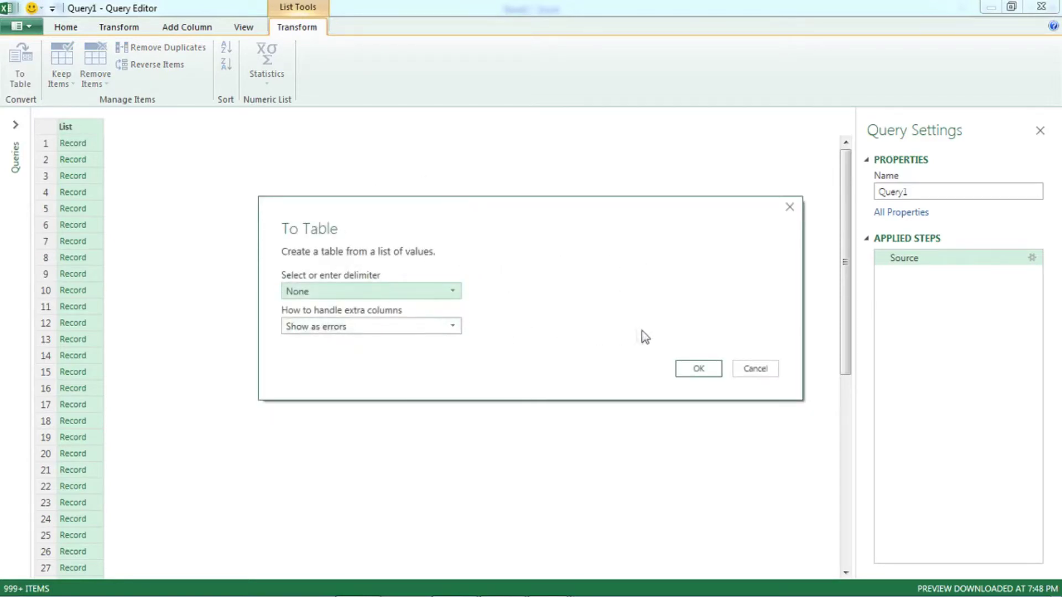
{"action": "left_click", "coordinate": [708, 367]}
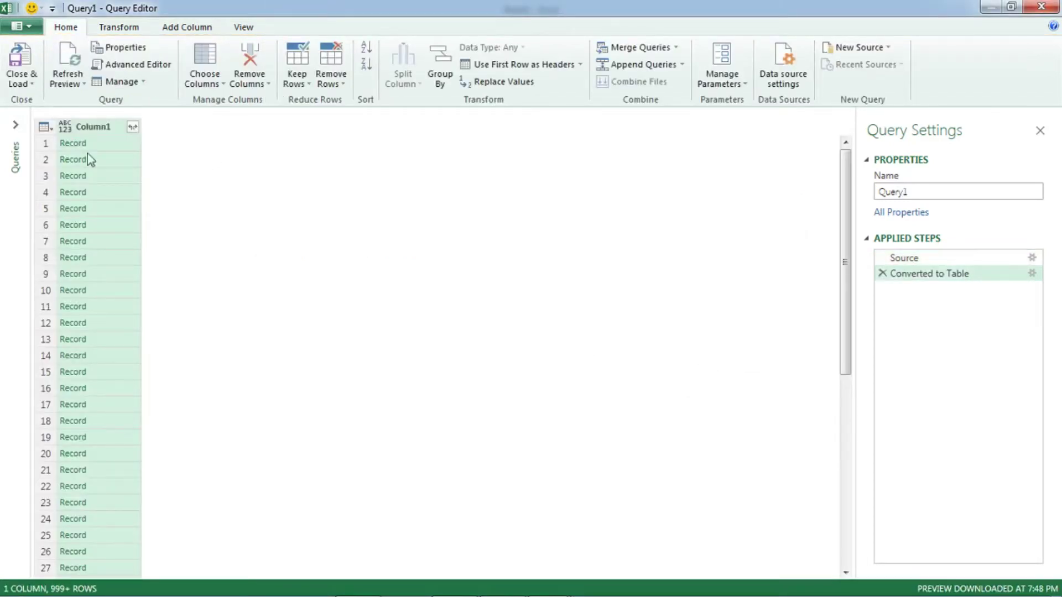
- Expand Column1 into only the name, symbol, price_usd and price_btc columns
{"action": "left_click", "coordinate": [132, 127]}
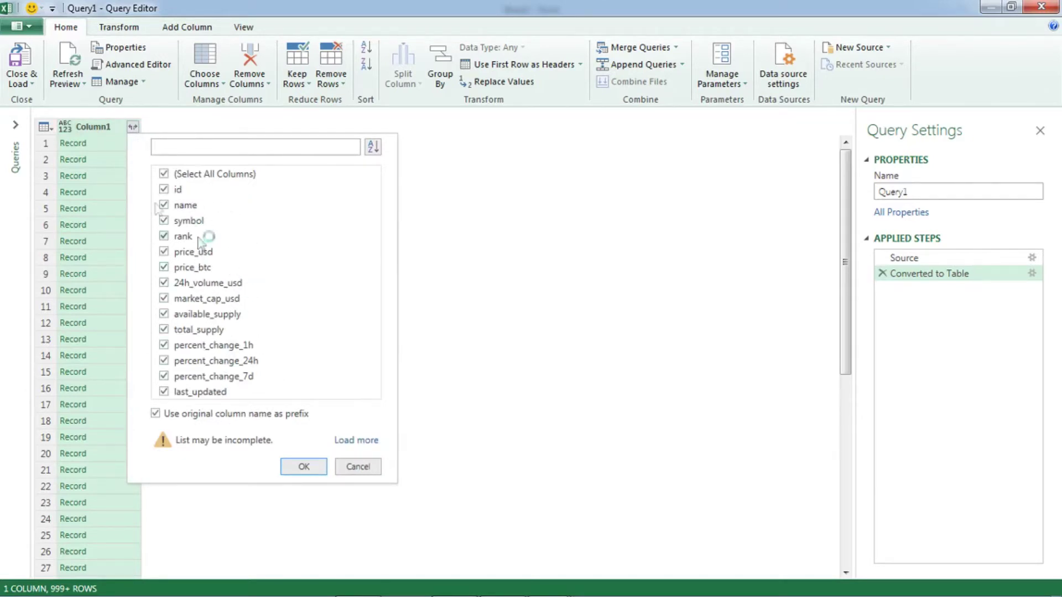
{"action": "left_click", "coordinate": [165, 174]}
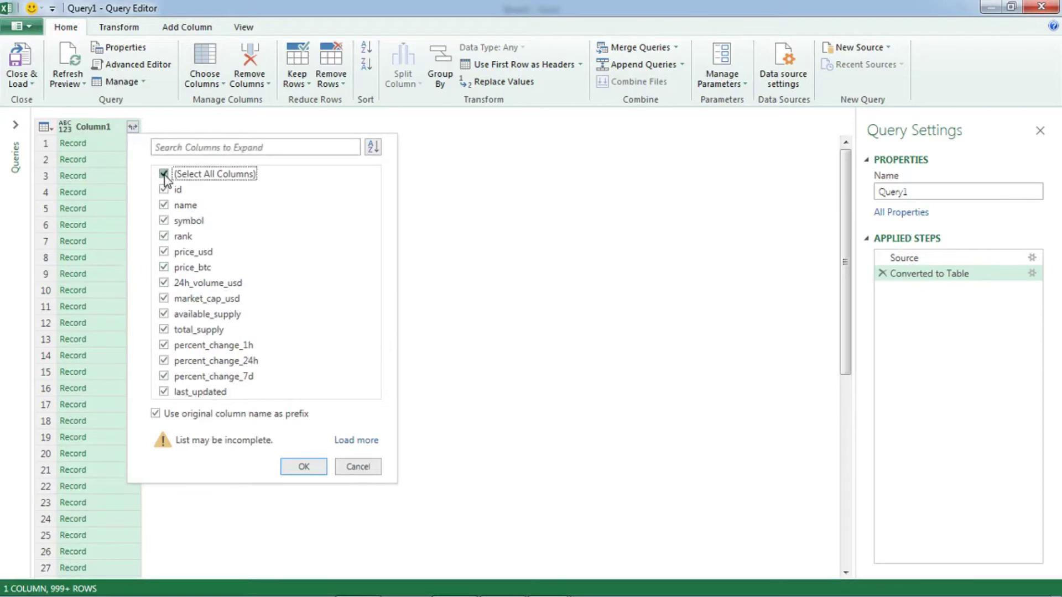
{"action": "left_click", "coordinate": [163, 205]}
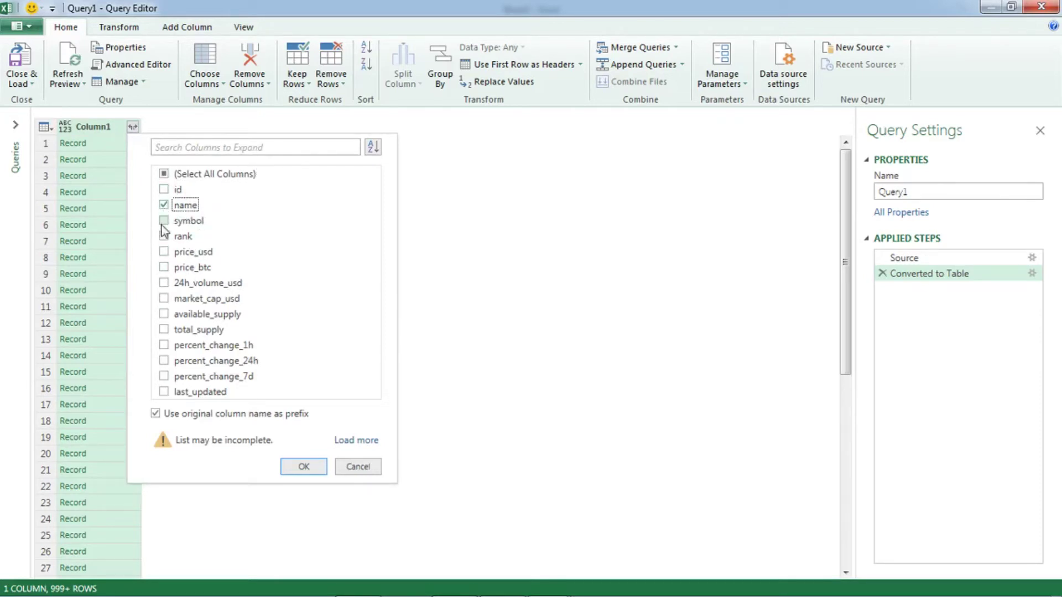
{"action": "left_click", "coordinate": [163, 220]}
{"action": "left_click", "coordinate": [166, 254]}
{"action": "left_click", "coordinate": [166, 268]}
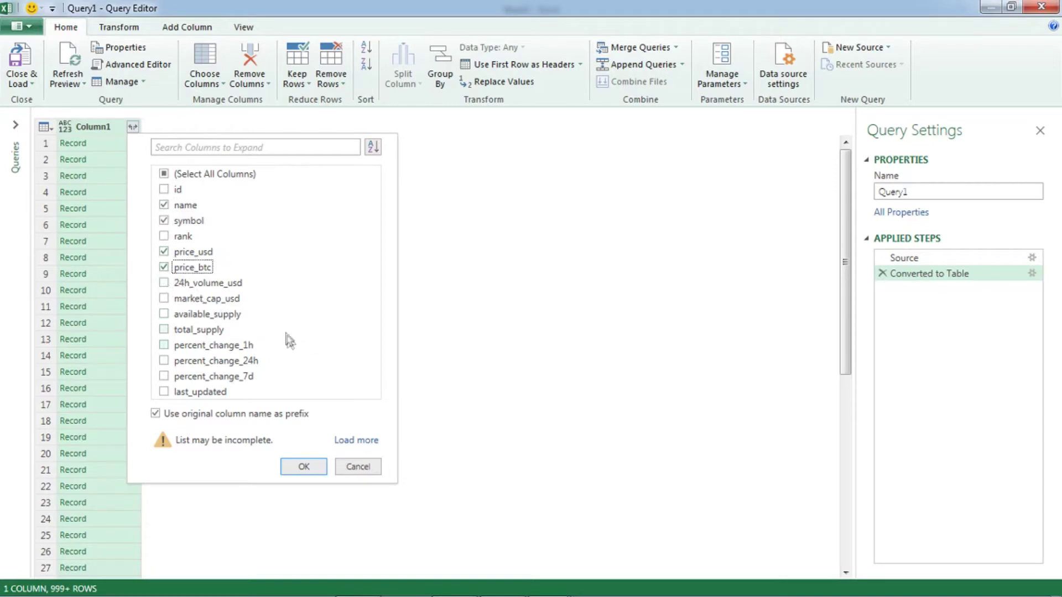
{"action": "left_click", "coordinate": [304, 467]}
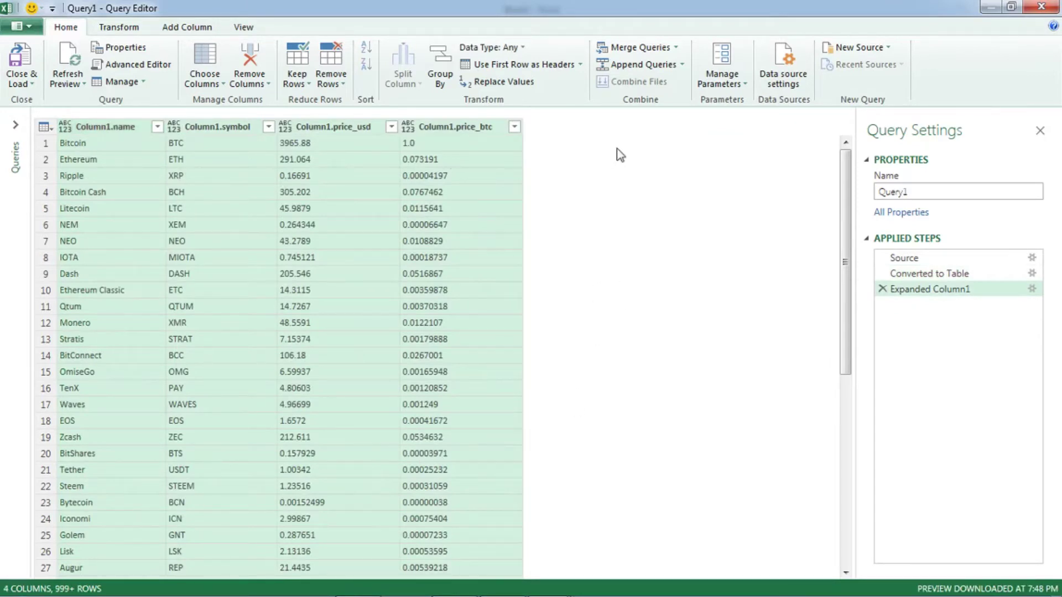
- Review the expanded coin rows, e.g. Dash's 205.546 USD and 0.0516867 BTC prices
{"action": "left_click", "coordinate": [105, 292]}
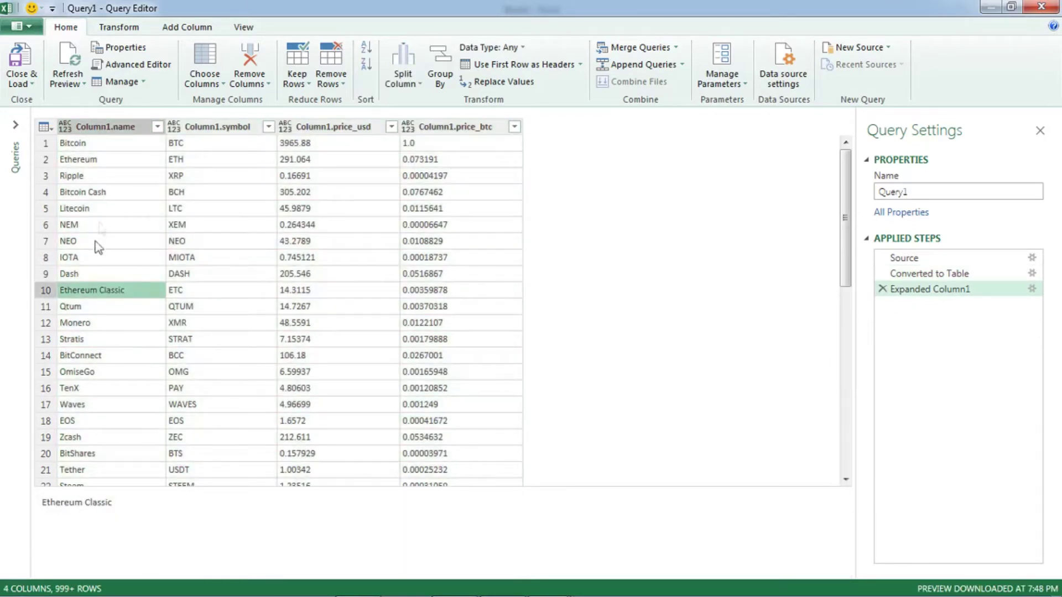
{"action": "left_click", "coordinate": [95, 359]}
{"action": "left_click", "coordinate": [105, 145]}
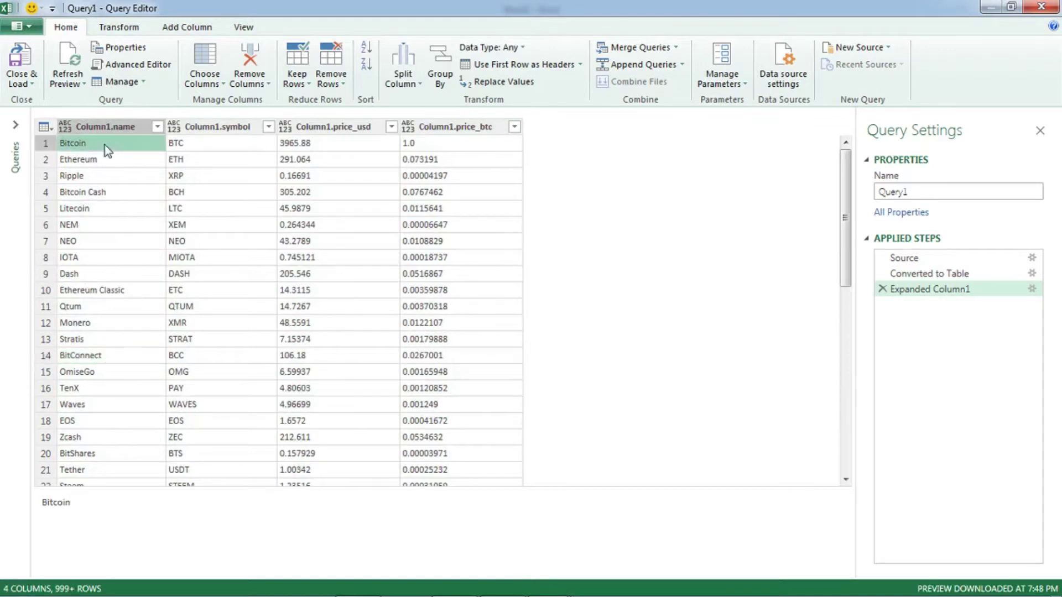
{"action": "left_click", "coordinate": [95, 325]}
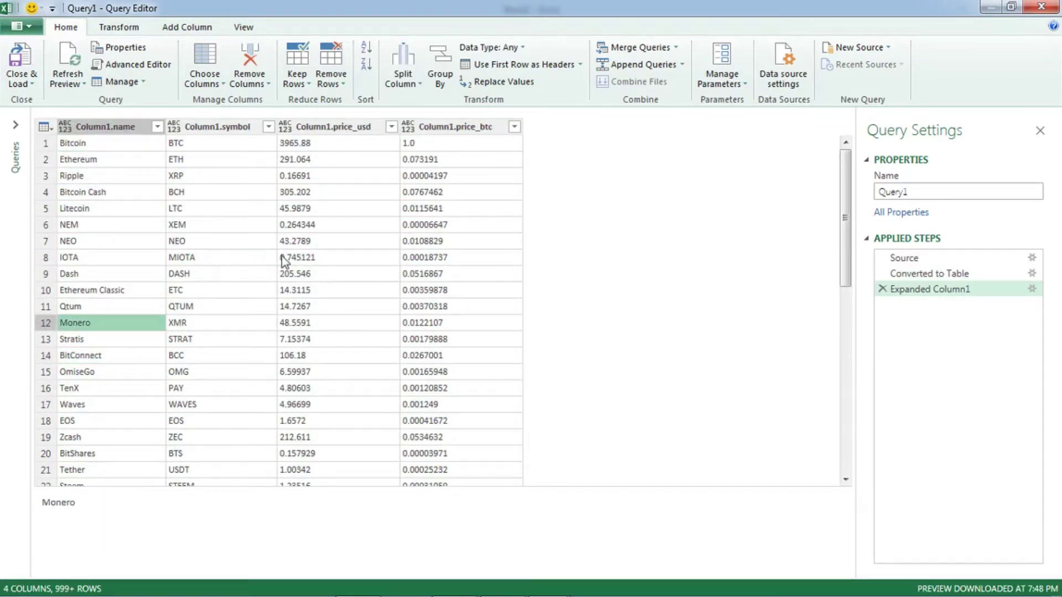
{"action": "left_click", "coordinate": [205, 264]}
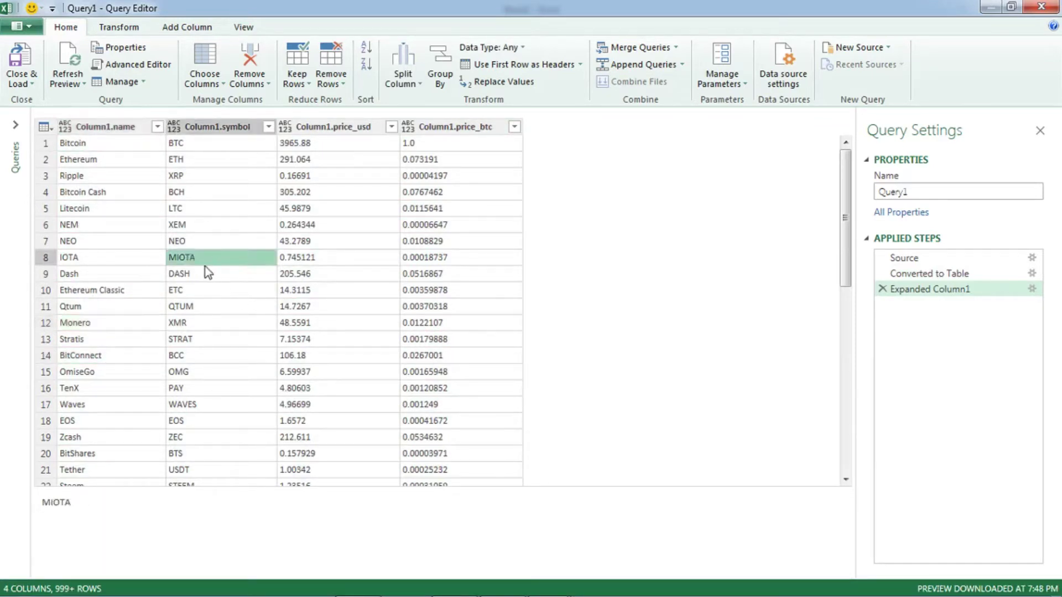
{"action": "left_click", "coordinate": [310, 276]}
{"action": "left_click", "coordinate": [445, 274]}
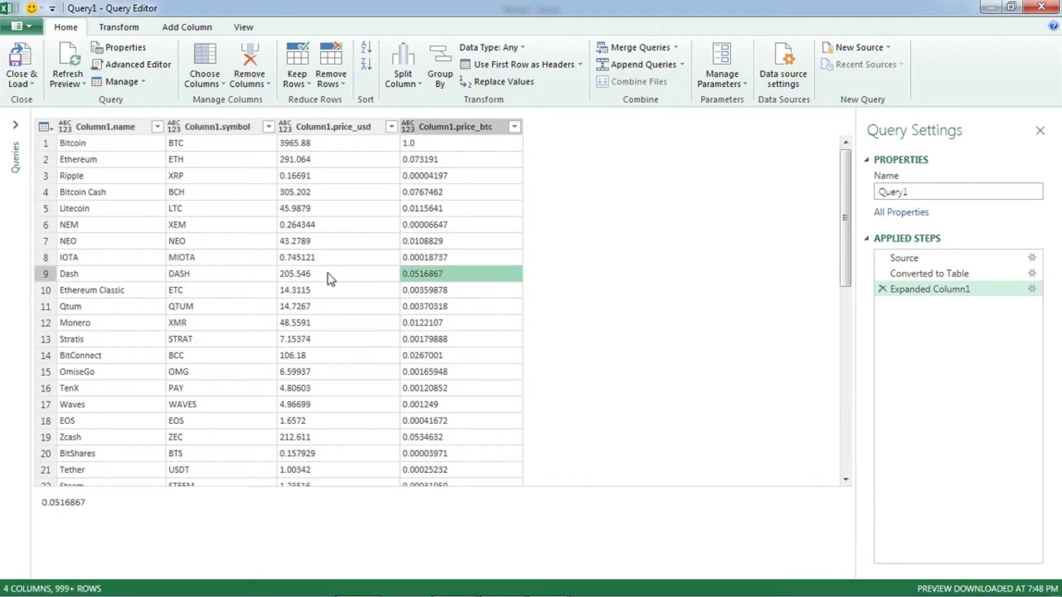
{"action": "left_click", "coordinate": [341, 277]}
{"action": "left_click", "coordinate": [453, 275]}
- Load Query1's four-column coin prices into a worksheet table and check values like NEO's 42.0401
{"action": "left_click", "coordinate": [22, 57]}
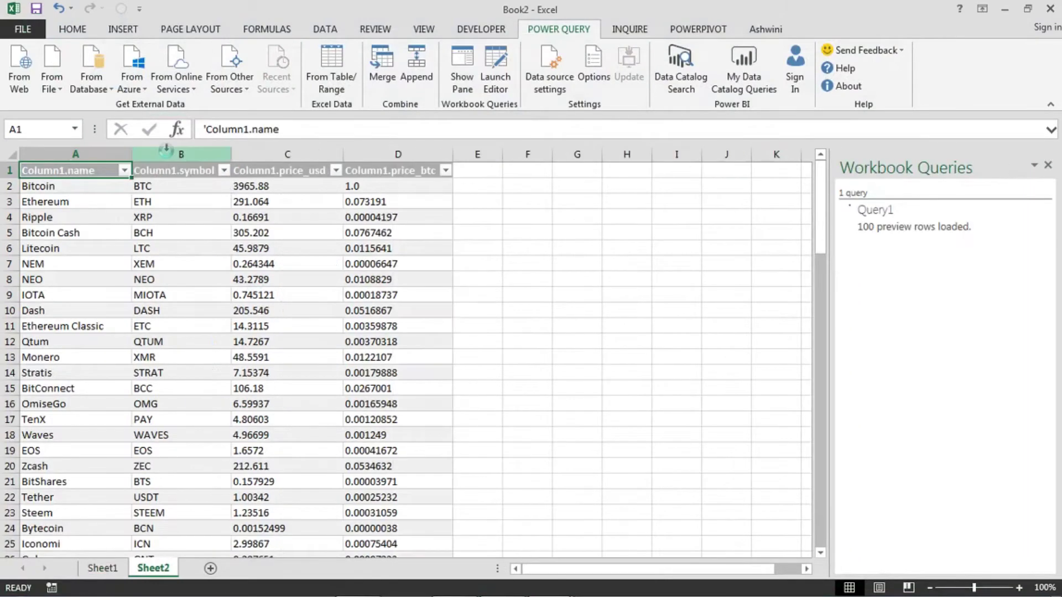
{"action": "left_click", "coordinate": [308, 276]}
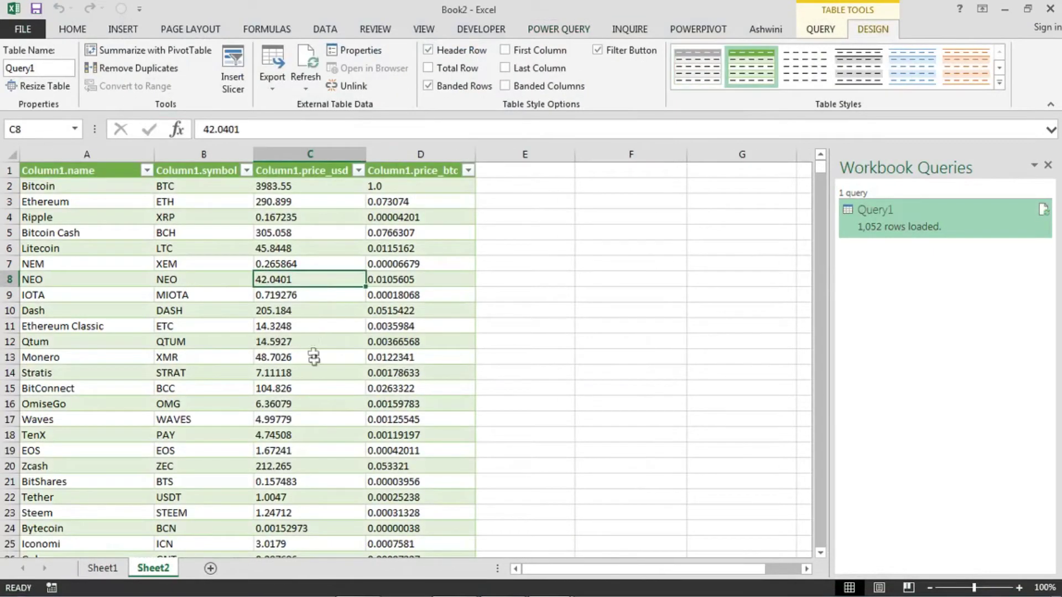
{"action": "left_click_drag", "start_coordinate": [72, 171], "coordinate": [415, 553]}
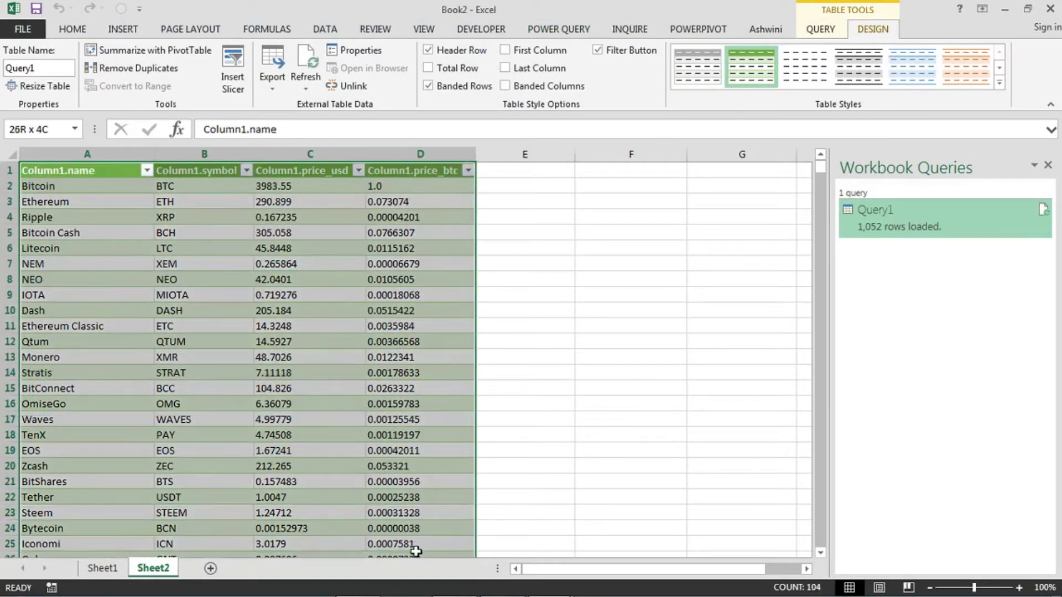
{"action": "left_click", "coordinate": [372, 347]}
{"action": "left_click", "coordinate": [401, 251]}
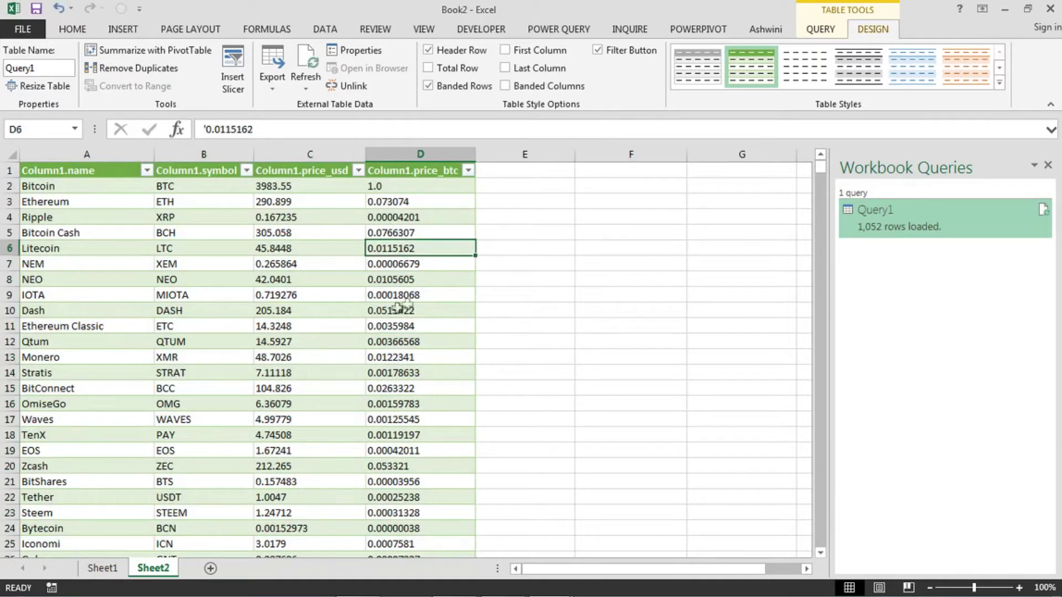
{"action": "left_click", "coordinate": [72, 265]}
{"action": "left_click", "coordinate": [437, 249]}
{"action": "left_click", "coordinate": [422, 295]}
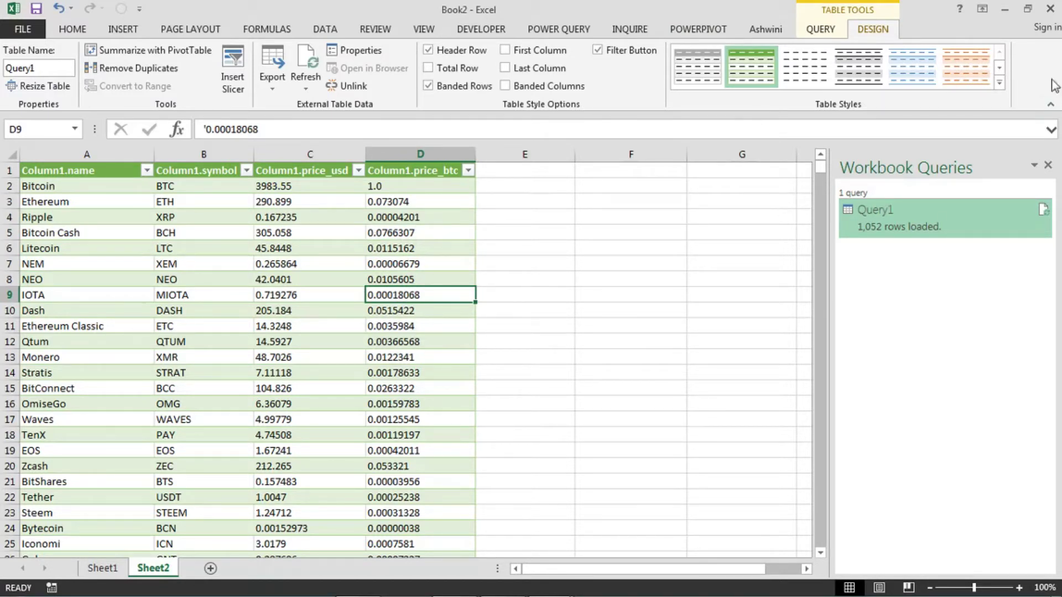
- Bring the Crypto Investment workbook back and open its Buying sheet
{"action": "left_click", "coordinate": [1006, 15]}
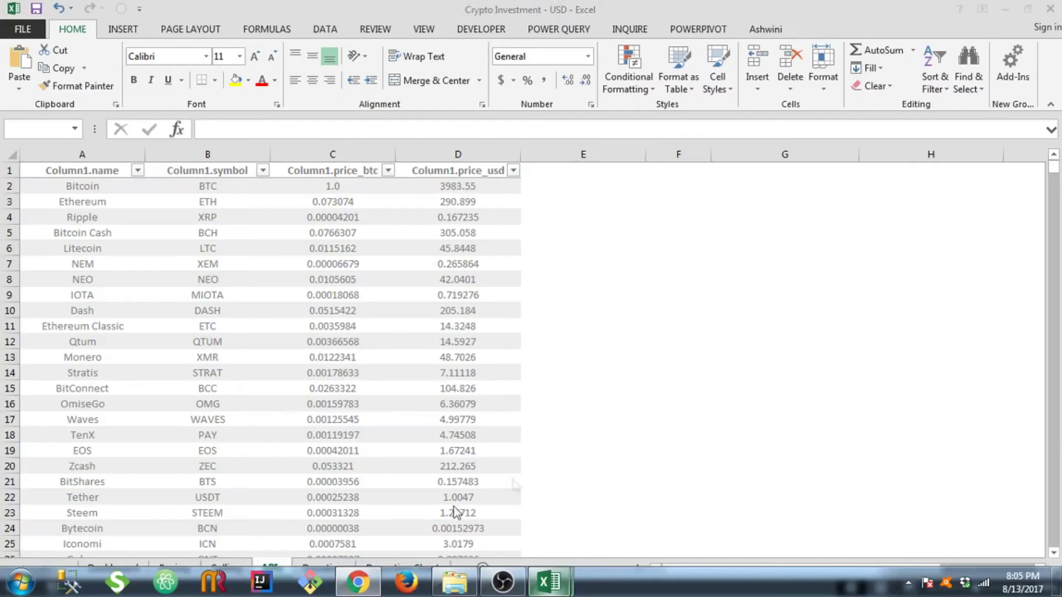
{"action": "left_click", "coordinate": [549, 582]}
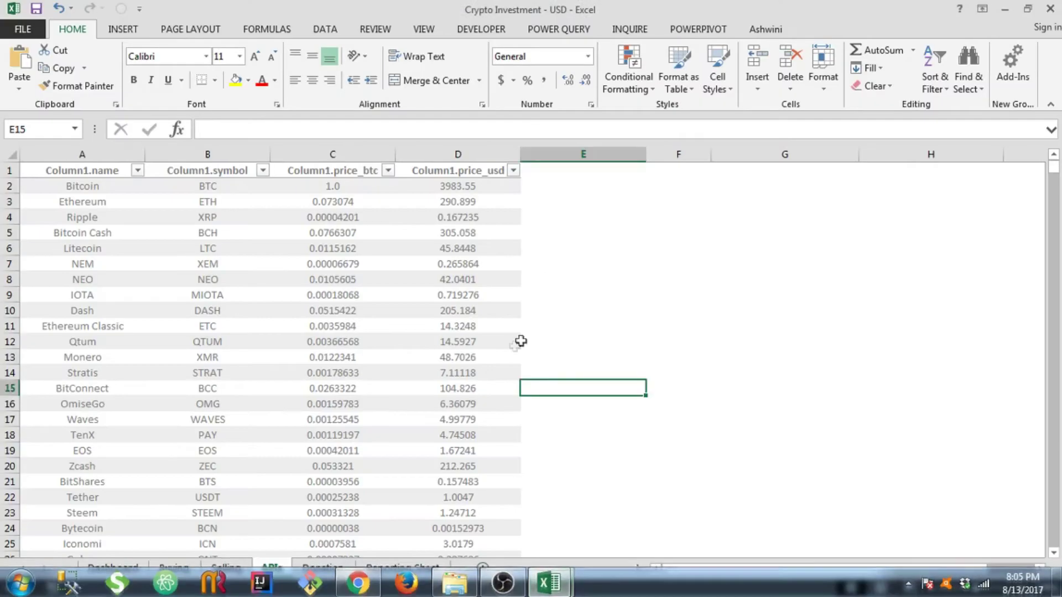
{"action": "left_click", "coordinate": [330, 341]}
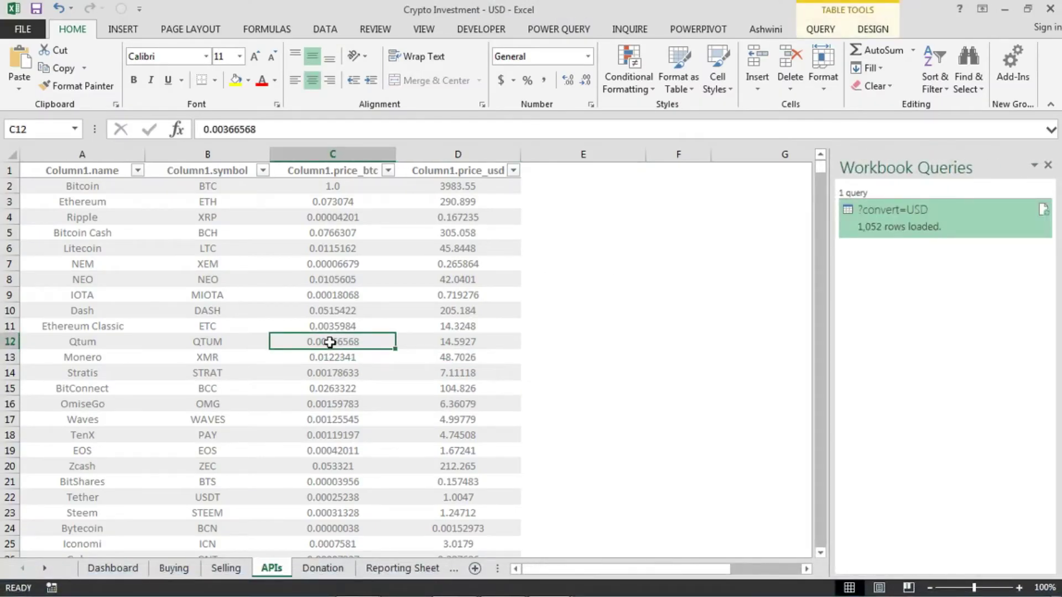
{"action": "left_click", "coordinate": [324, 279]}
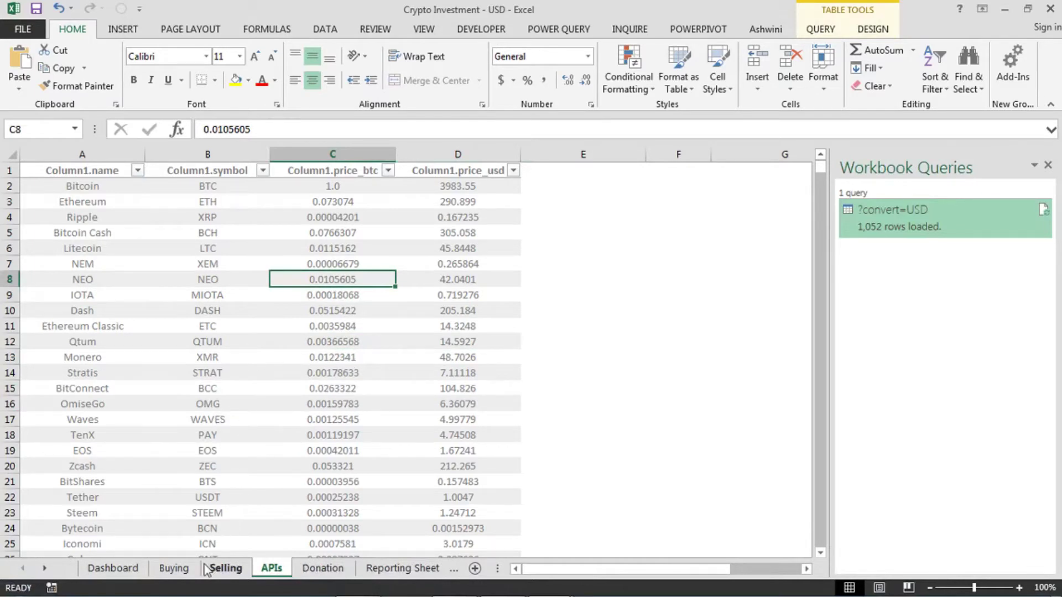
{"action": "left_click", "coordinate": [174, 568]}
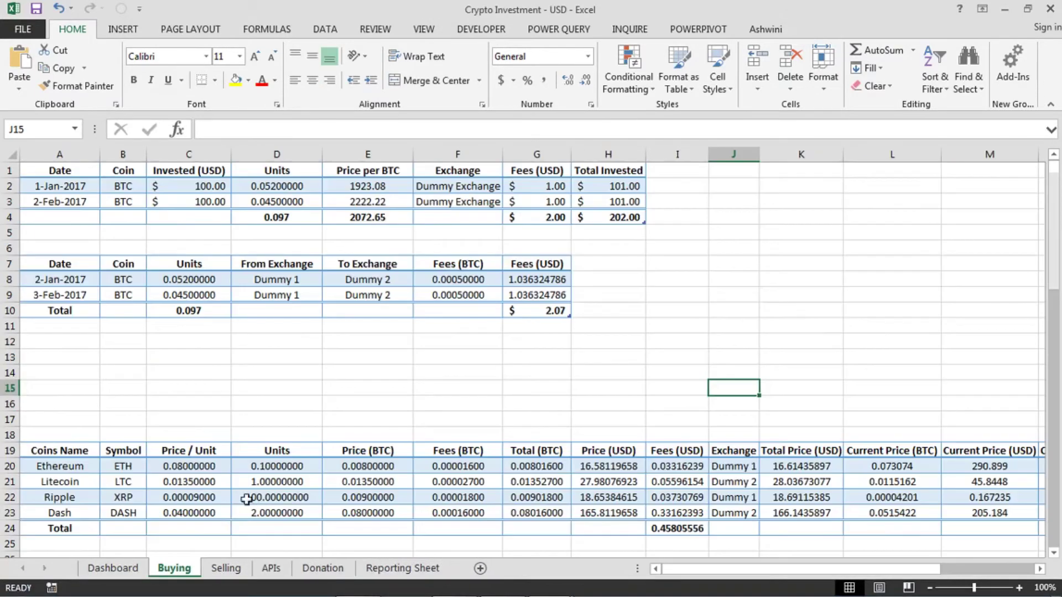
{"action": "left_click", "coordinate": [211, 369]}
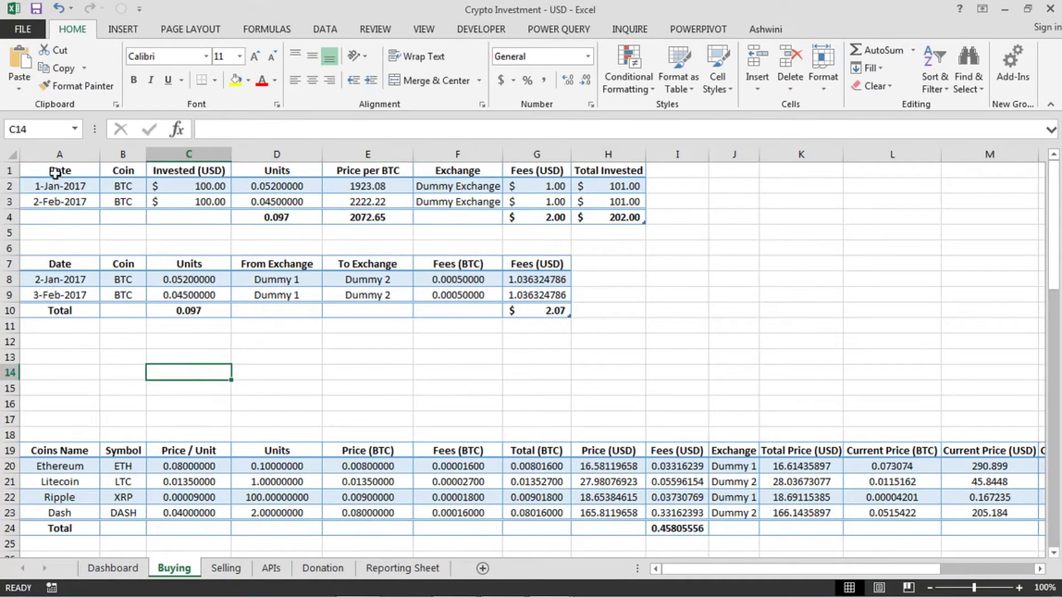
{"action": "left_click_drag", "start_coordinate": [56, 173], "coordinate": [542, 514]}
{"action": "left_click", "coordinate": [519, 377]}
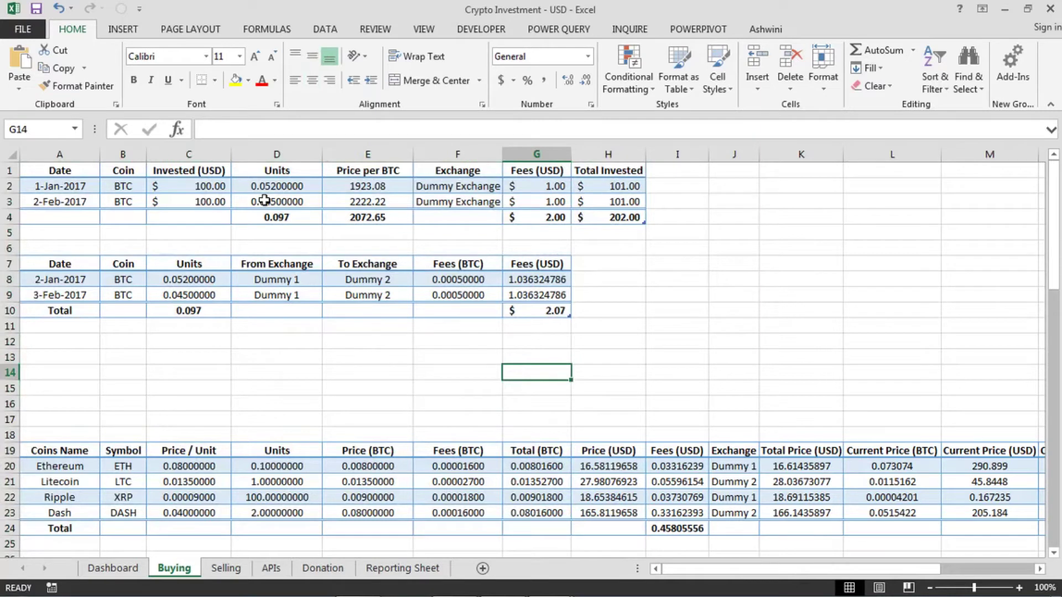
{"action": "left_click", "coordinate": [326, 354]}
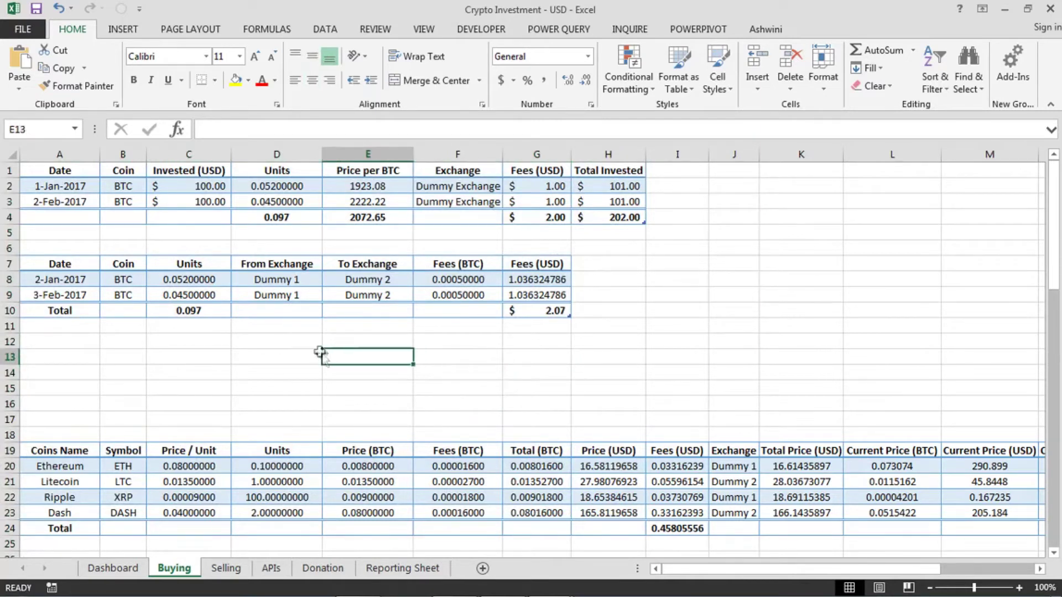
{"action": "left_click", "coordinate": [241, 355]}
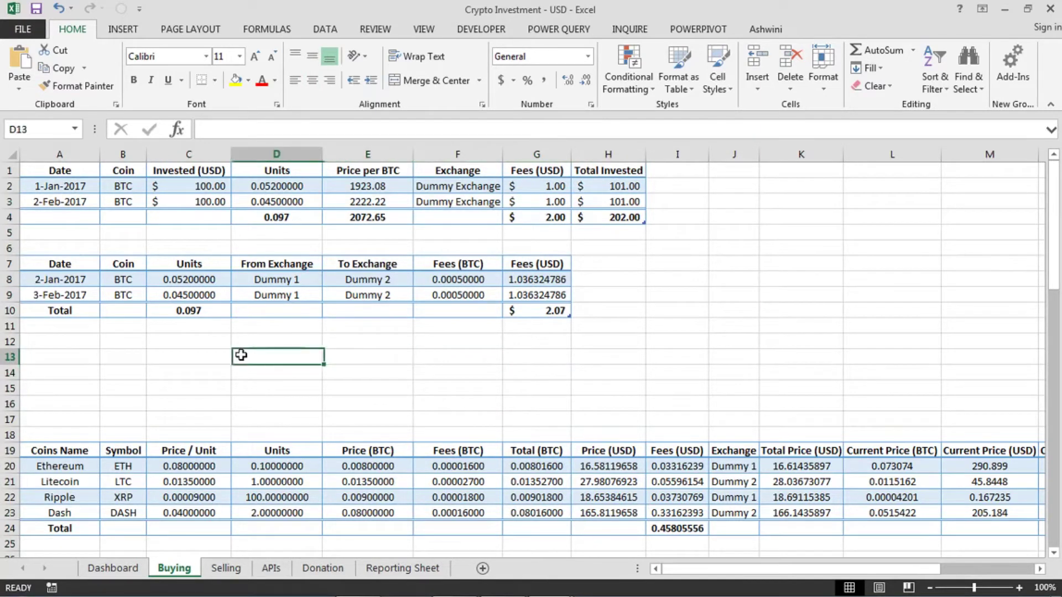
{"action": "left_click", "coordinate": [63, 170]}
{"action": "left_click_drag", "start_coordinate": [63, 169], "coordinate": [627, 221]}
{"action": "left_click", "coordinate": [628, 304]}
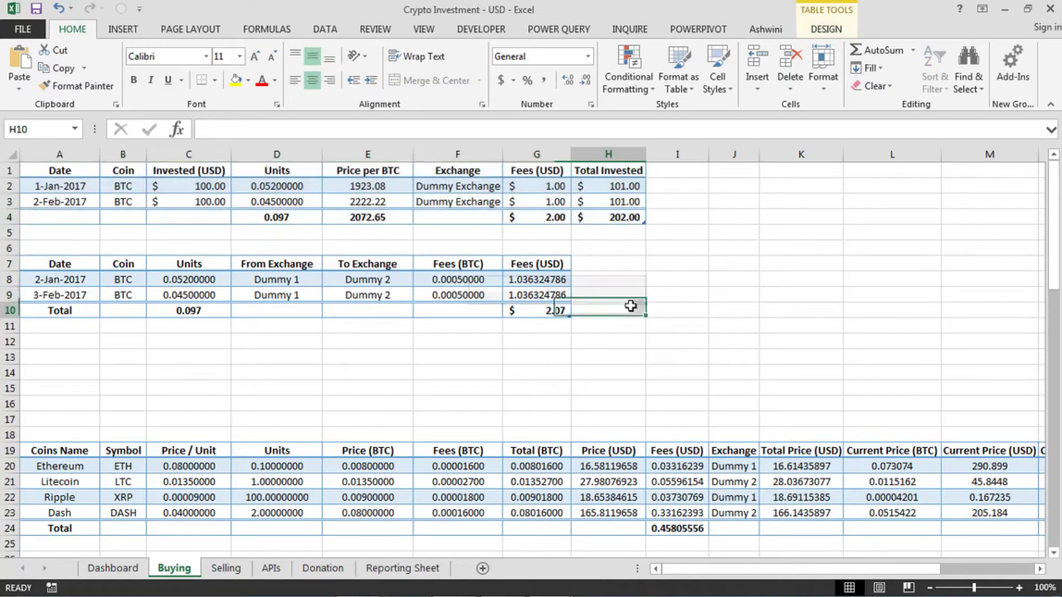
{"action": "left_click_drag", "start_coordinate": [49, 171], "coordinate": [622, 218]}
{"action": "left_click", "coordinate": [647, 279]}
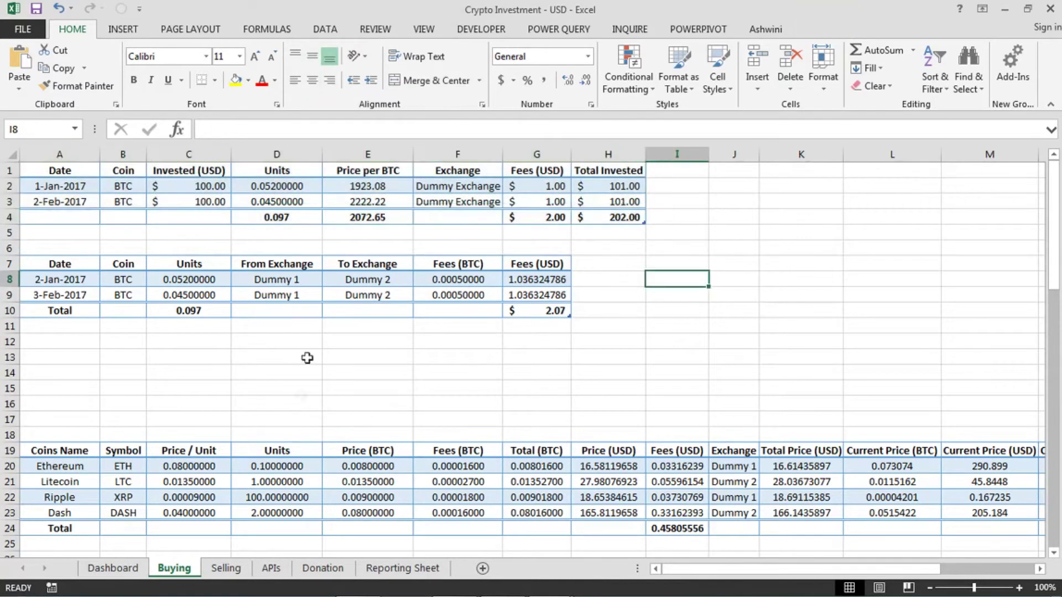
{"action": "left_click", "coordinate": [65, 186]}
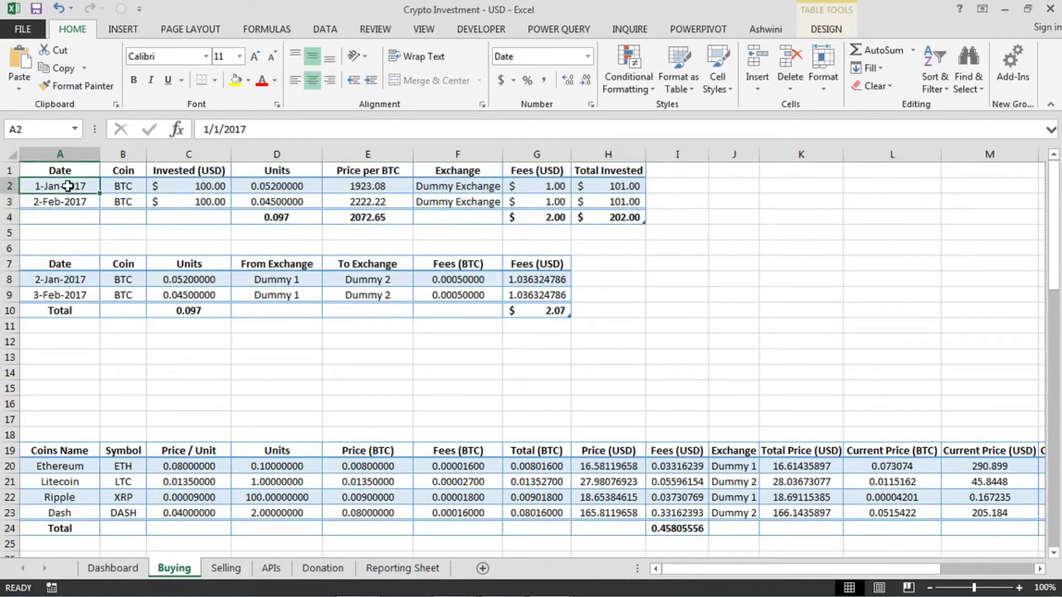
{"action": "left_click", "coordinate": [115, 187]}
{"action": "left_click_drag", "start_coordinate": [140, 195], "coordinate": [140, 200]}
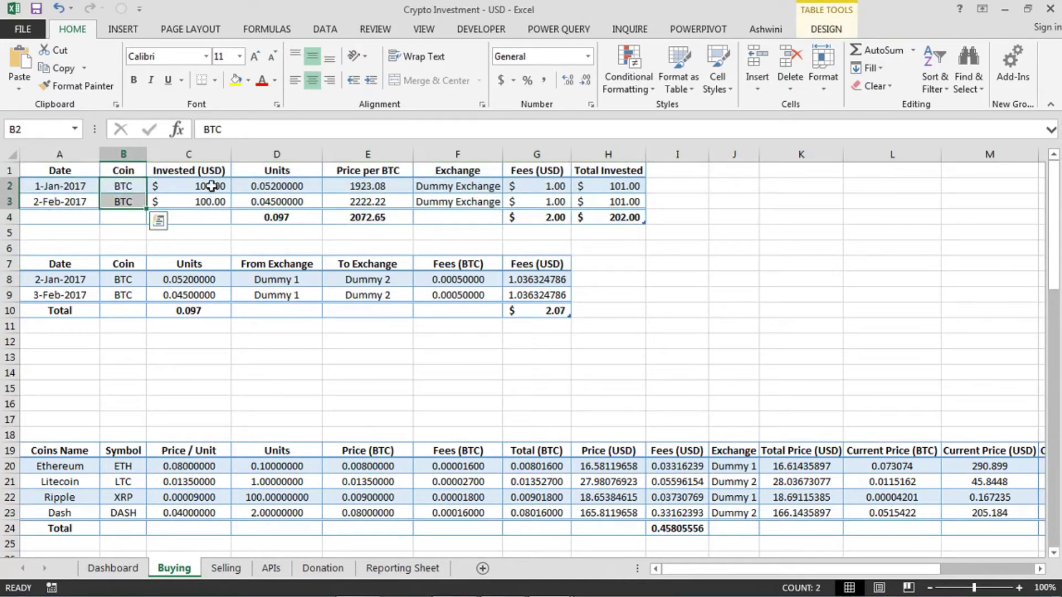
{"action": "left_click_drag", "start_coordinate": [213, 182], "coordinate": [220, 205]}
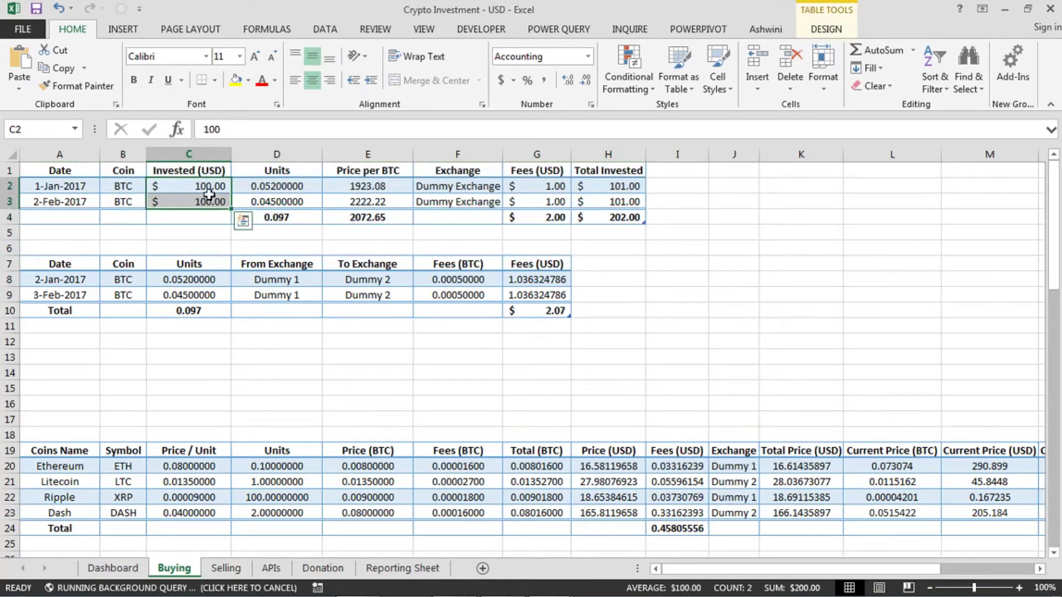
{"action": "left_click", "coordinate": [208, 187]}
{"action": "left_click", "coordinate": [209, 201]}
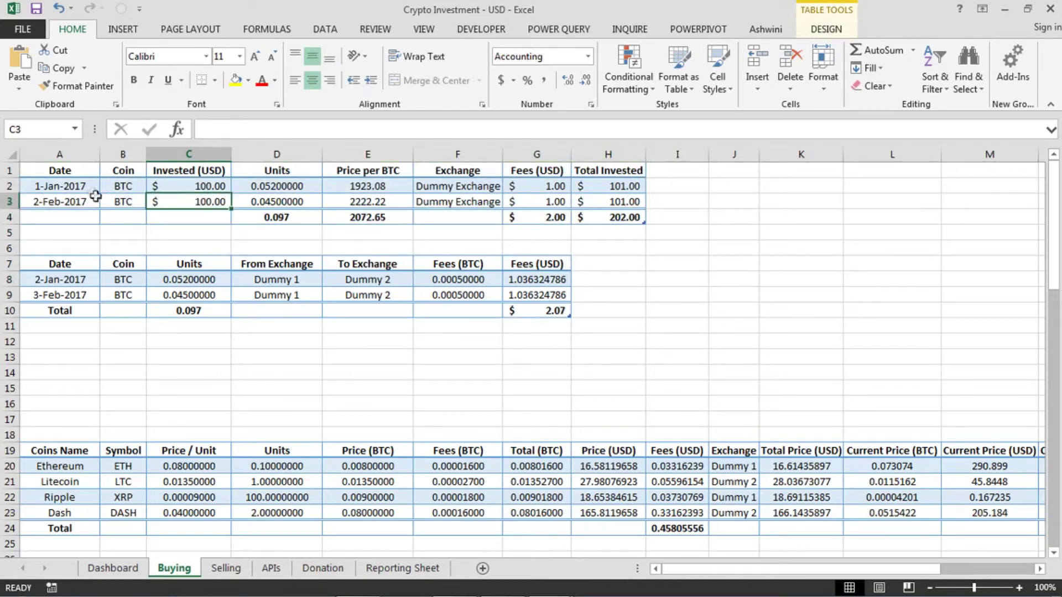
{"action": "left_click_drag", "start_coordinate": [78, 186], "coordinate": [83, 211]}
{"action": "left_click", "coordinate": [244, 187]}
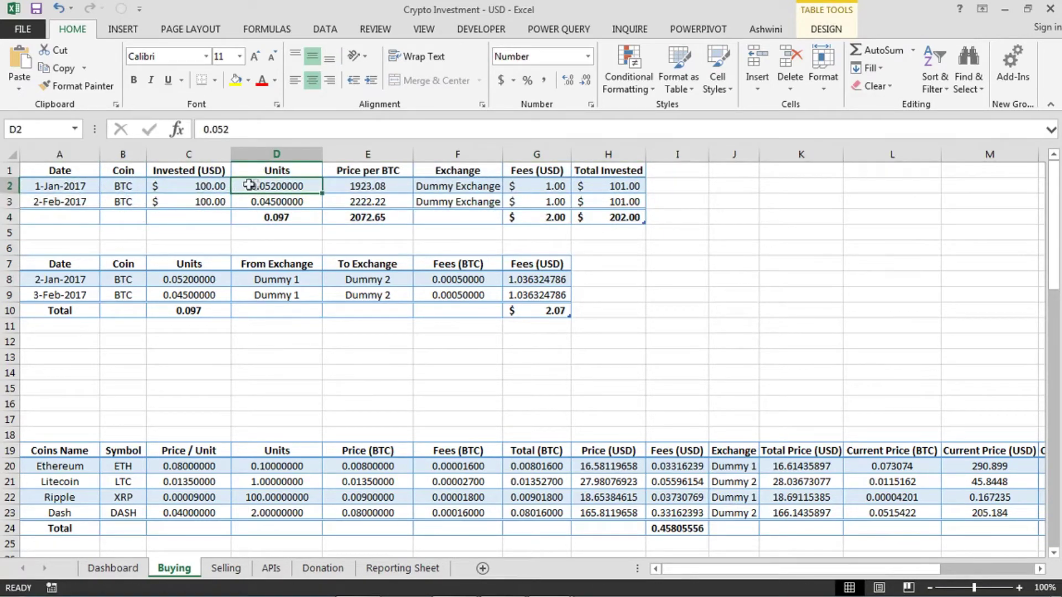
{"action": "left_click", "coordinate": [295, 200]}
{"action": "left_click", "coordinate": [330, 196]}
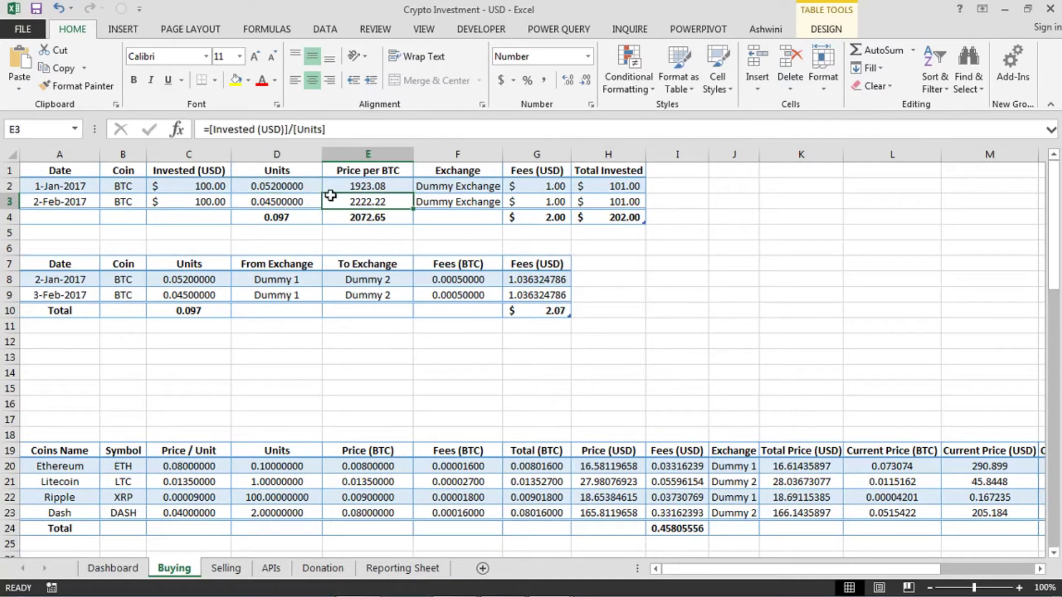
{"action": "left_click", "coordinate": [377, 186]}
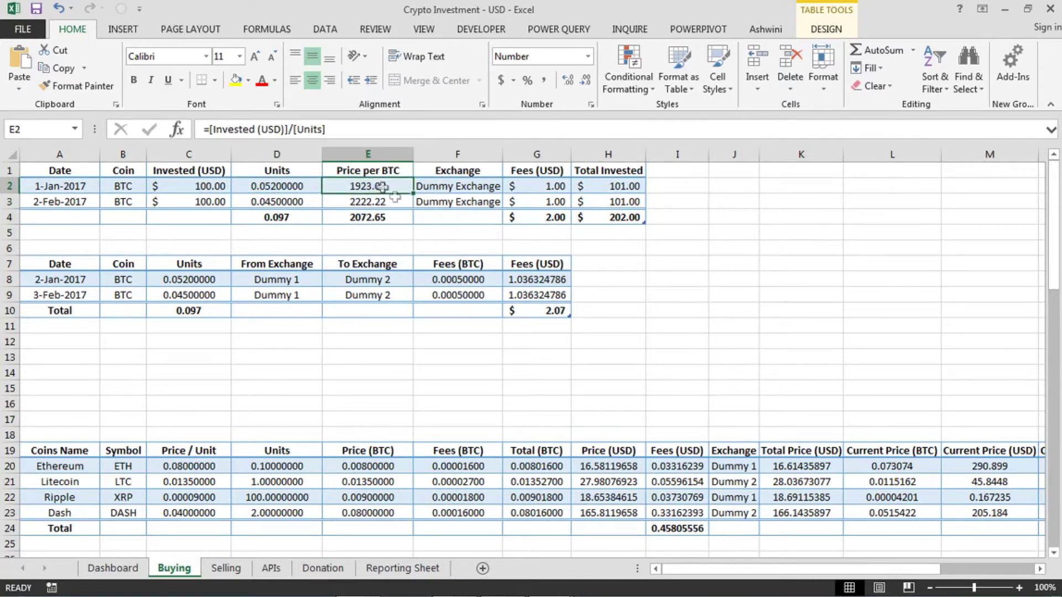
{"action": "left_click", "coordinate": [392, 203]}
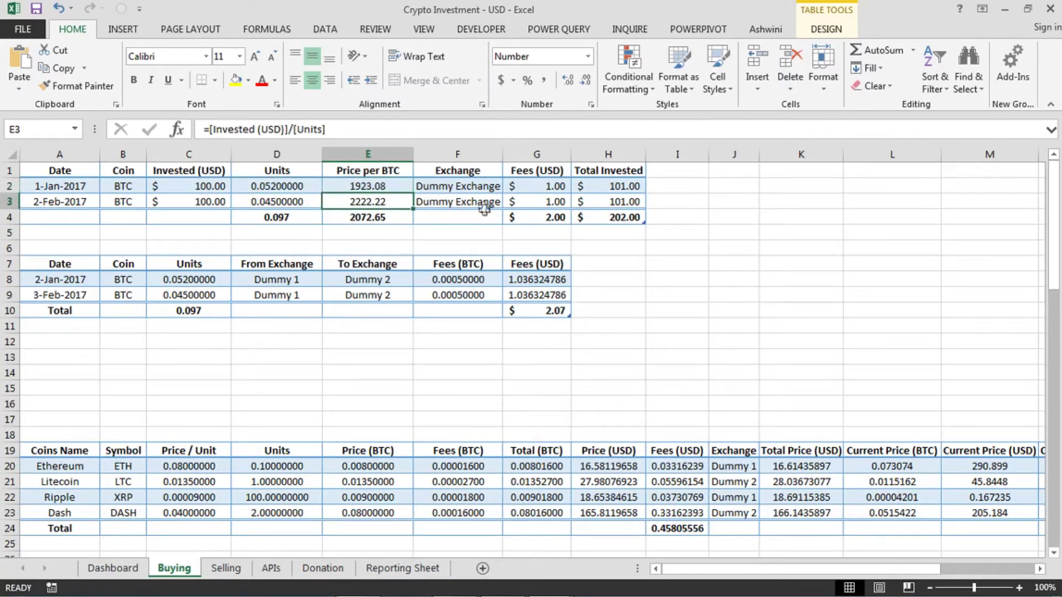
{"action": "left_click_drag", "start_coordinate": [467, 185], "coordinate": [548, 204]}
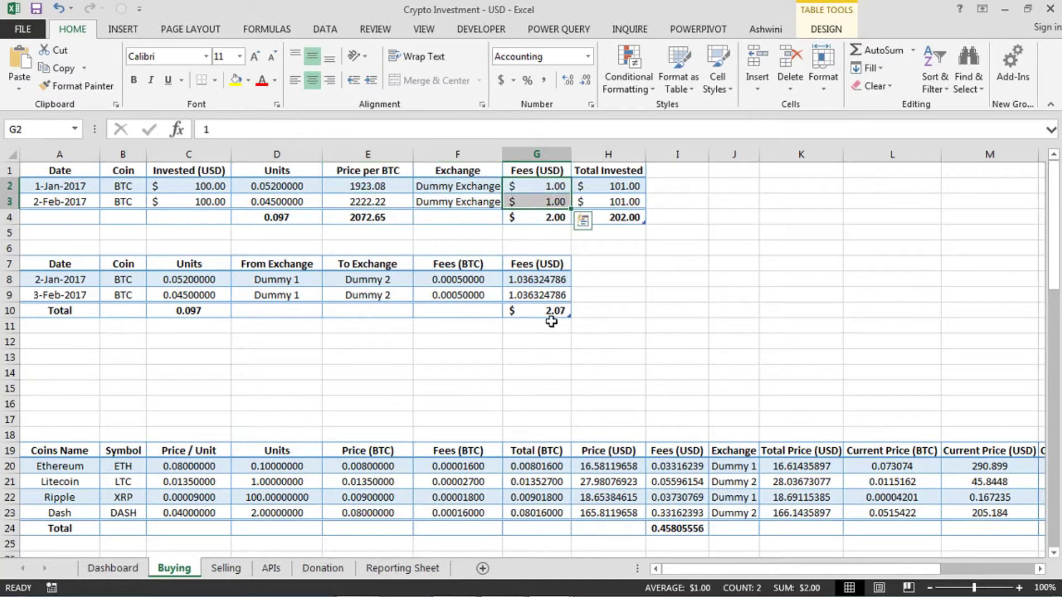
{"action": "left_click", "coordinate": [613, 265]}
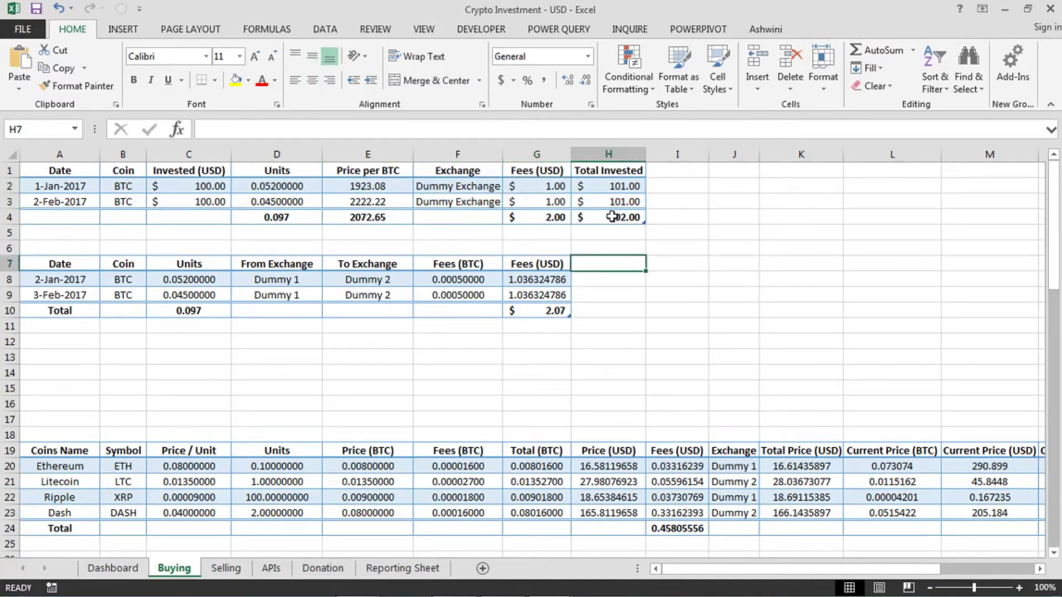
{"action": "left_click_drag", "start_coordinate": [606, 187], "coordinate": [609, 196]}
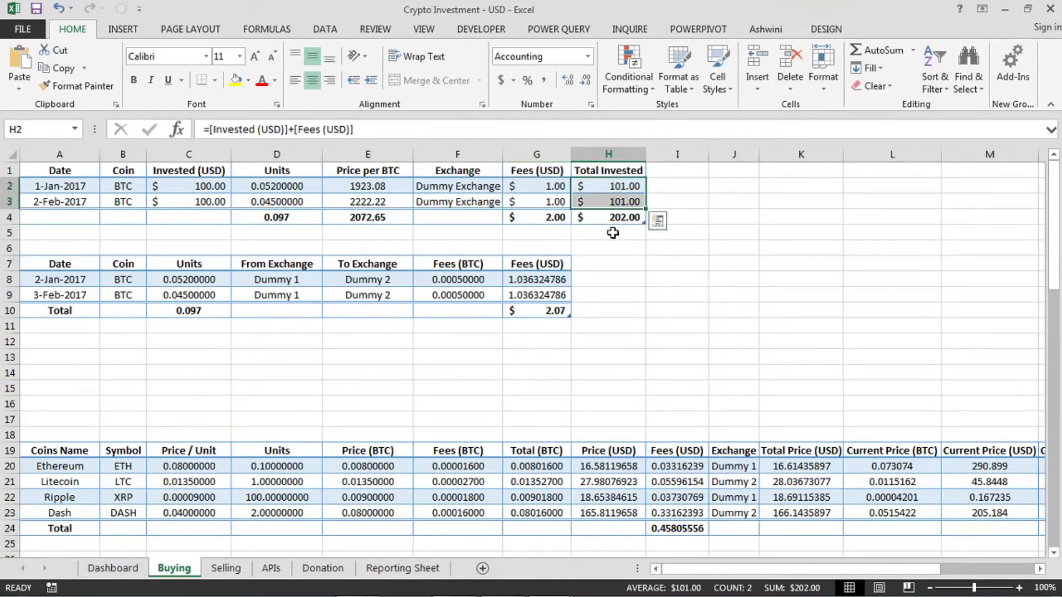
{"action": "left_click_drag", "start_coordinate": [363, 169], "coordinate": [365, 218]}
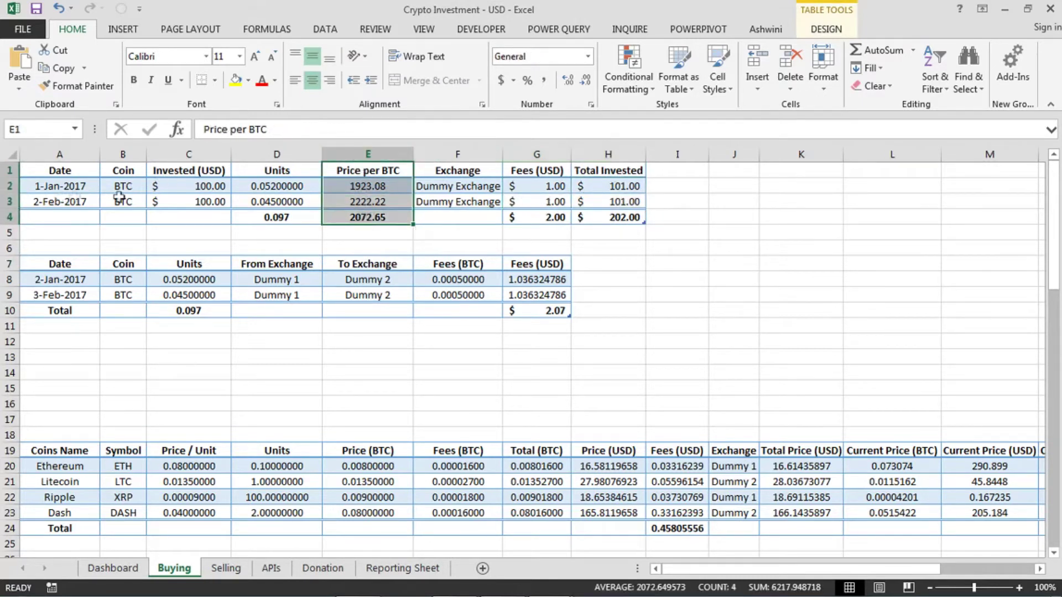
{"action": "left_click", "coordinate": [617, 188]}
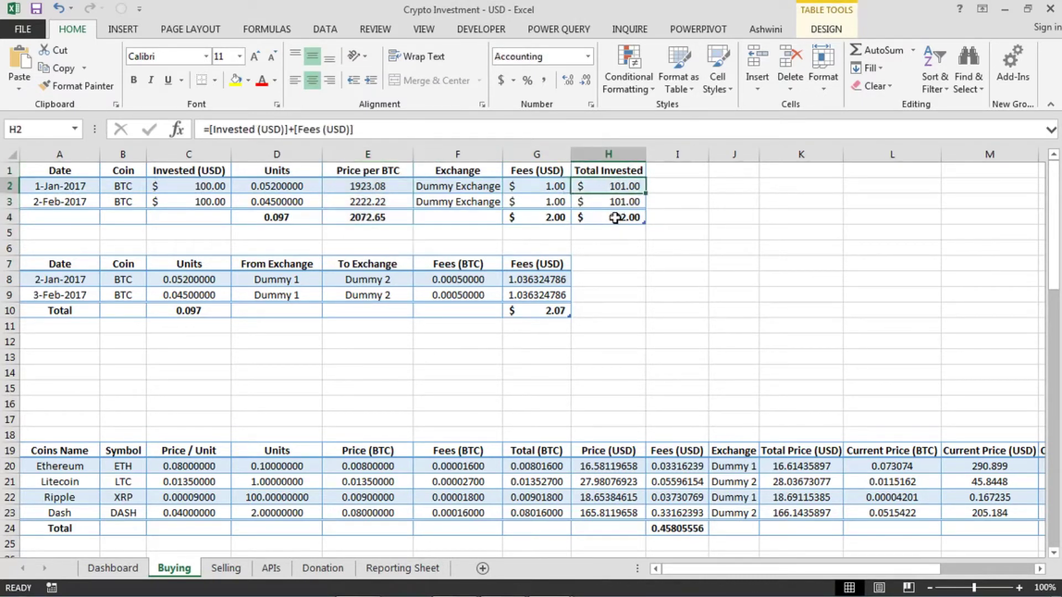
{"action": "left_click", "coordinate": [617, 218]}
{"action": "left_click", "coordinate": [368, 217]}
{"action": "left_click", "coordinate": [381, 186]}
{"action": "left_click", "coordinate": [611, 186]}
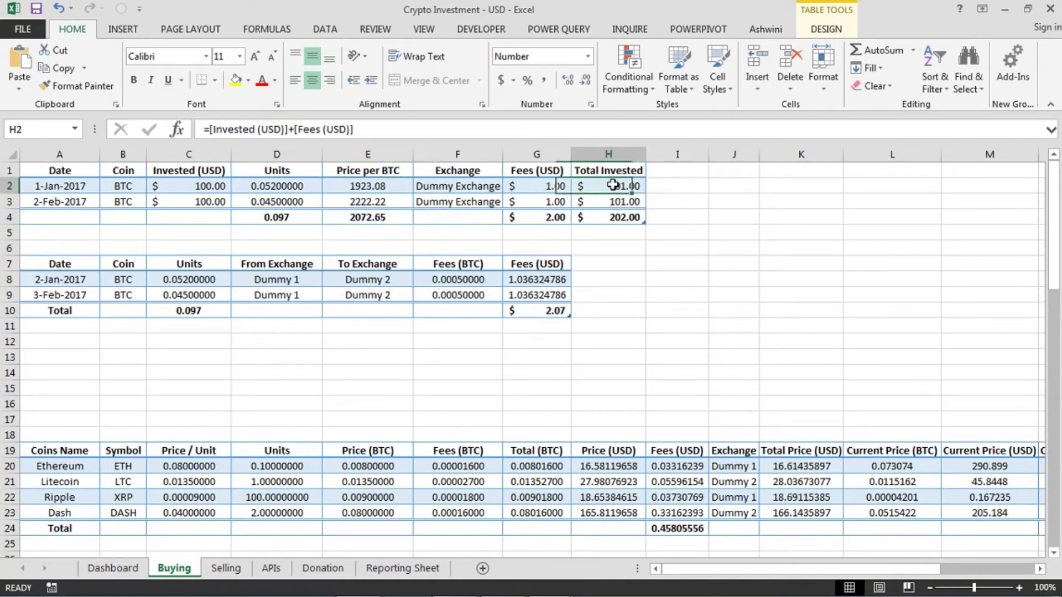
{"action": "left_click_drag", "start_coordinate": [355, 130], "coordinate": [187, 129]}
{"action": "type", "text": "="}
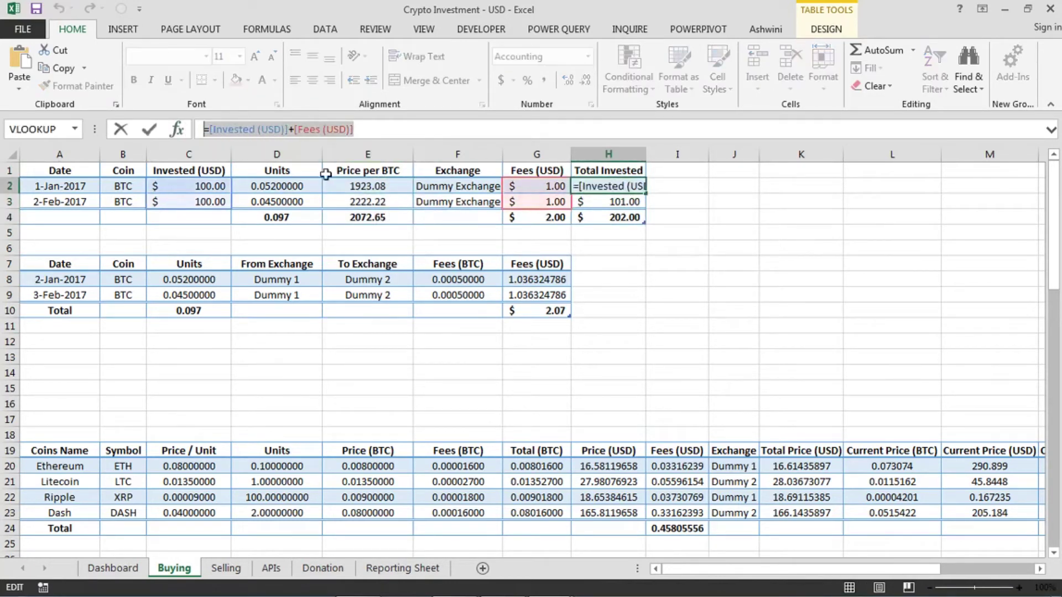
{"action": "left_click", "coordinate": [357, 186]}
{"action": "key", "text": "Escape"}
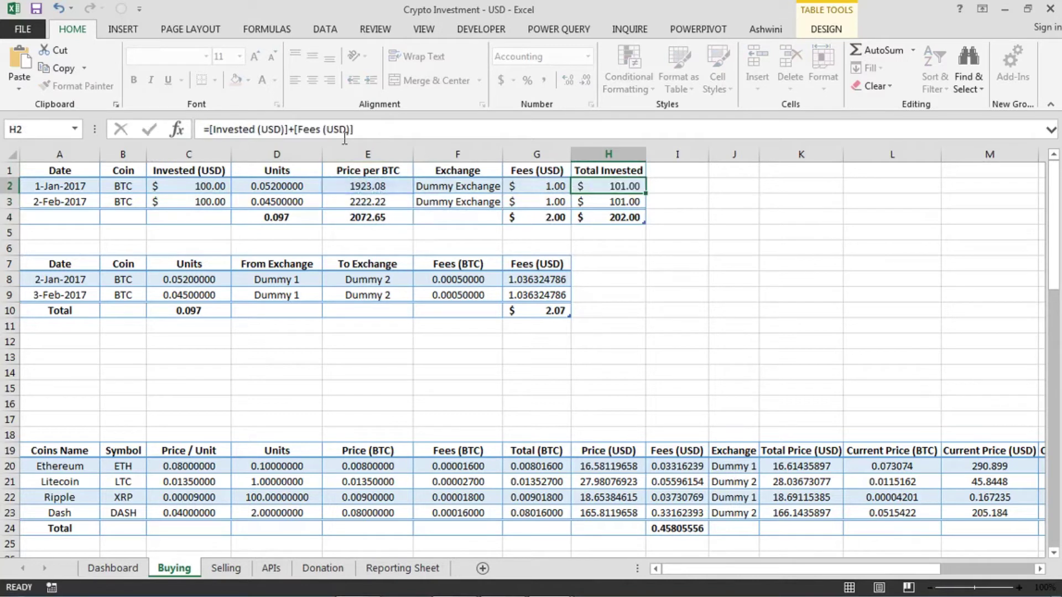
{"action": "left_click", "coordinate": [377, 182]}
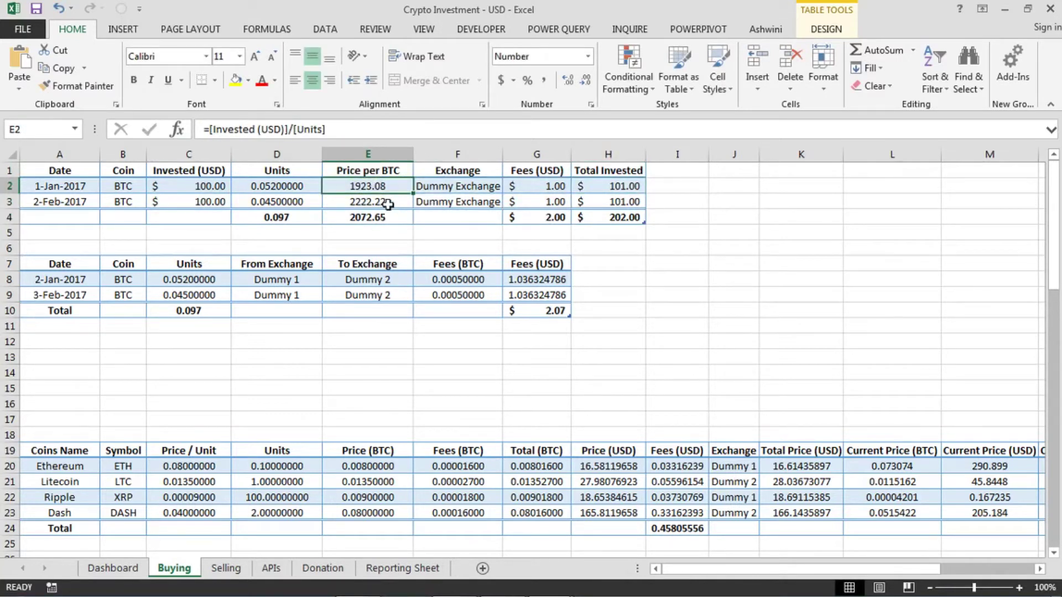
{"action": "left_click", "coordinate": [388, 204]}
{"action": "left_click", "coordinate": [235, 189]}
{"action": "left_click", "coordinate": [166, 202]}
{"action": "left_click", "coordinate": [354, 189]}
{"action": "scroll", "coordinate": [754, 251], "scroll_direction": "down", "scroll_amount": 1}
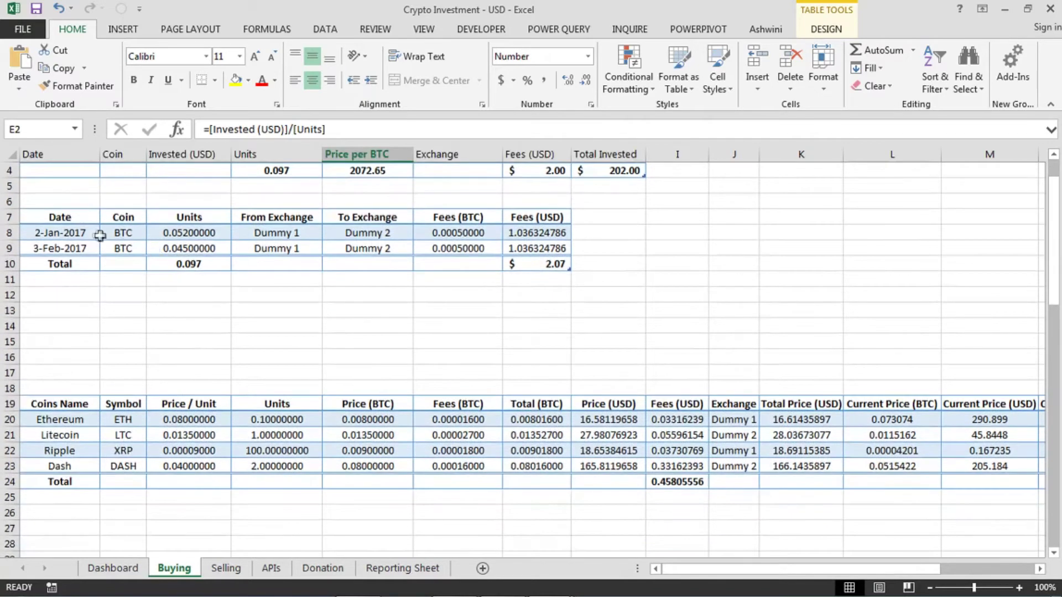
{"action": "left_click_drag", "start_coordinate": [62, 216], "coordinate": [522, 262]}
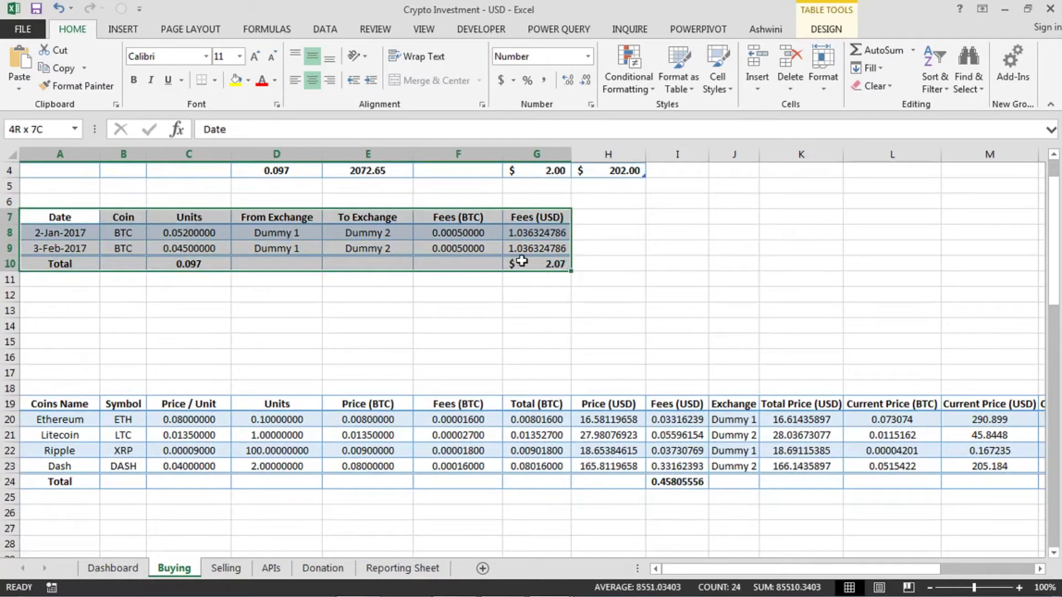
{"action": "left_click", "coordinate": [640, 261]}
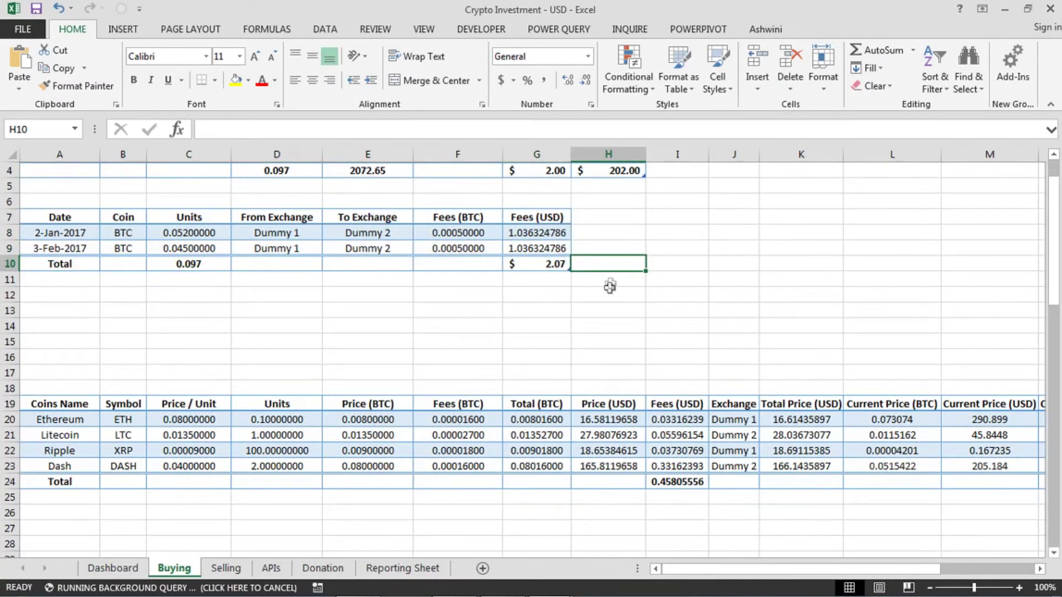
{"action": "scroll", "coordinate": [618, 246], "scroll_direction": "up", "scroll_amount": 1}
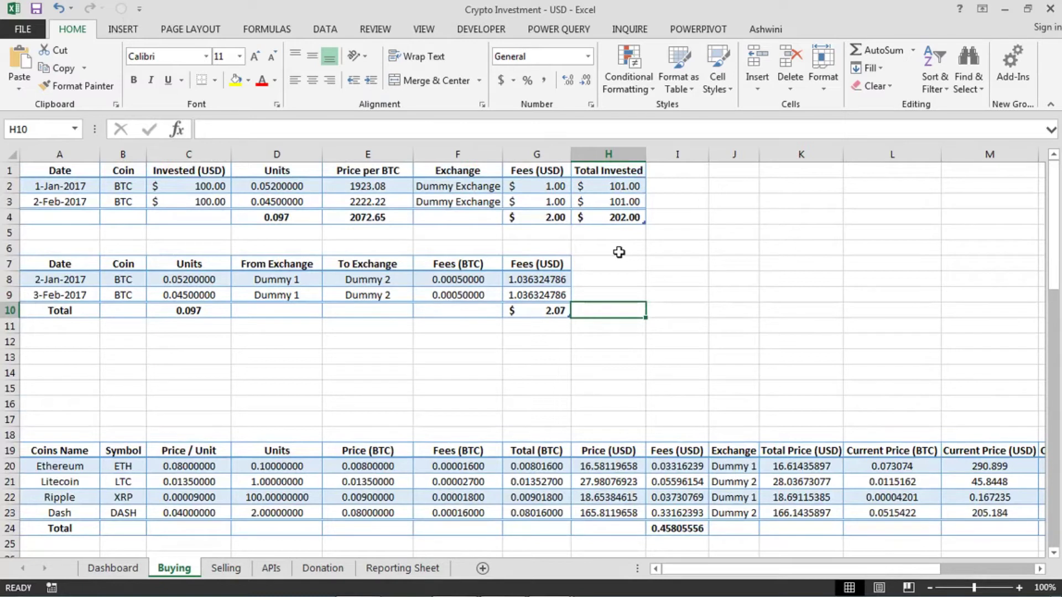
{"action": "left_click", "coordinate": [122, 279]}
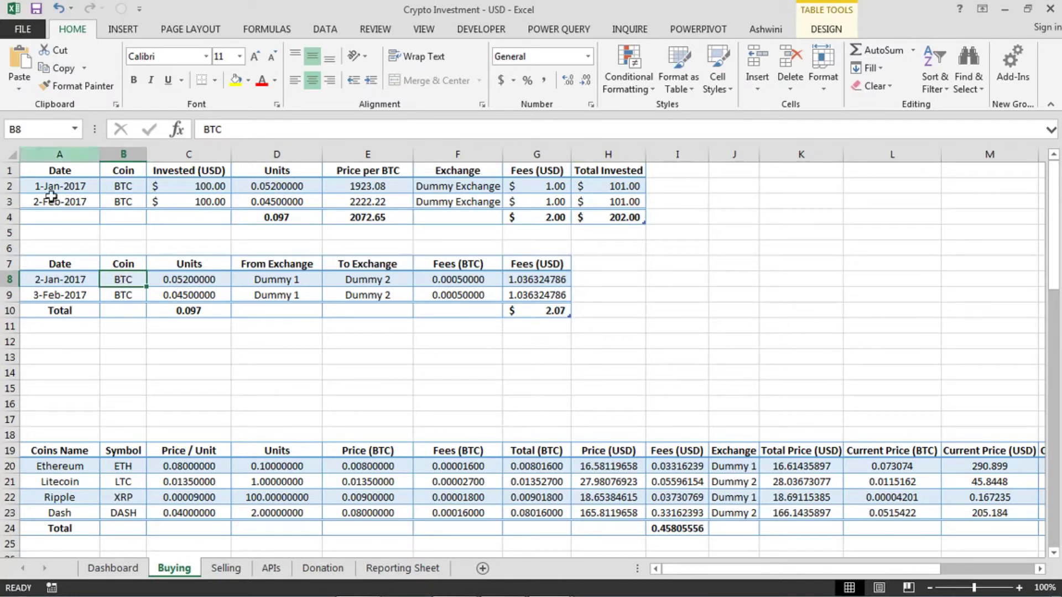
{"action": "left_click", "coordinate": [174, 282]}
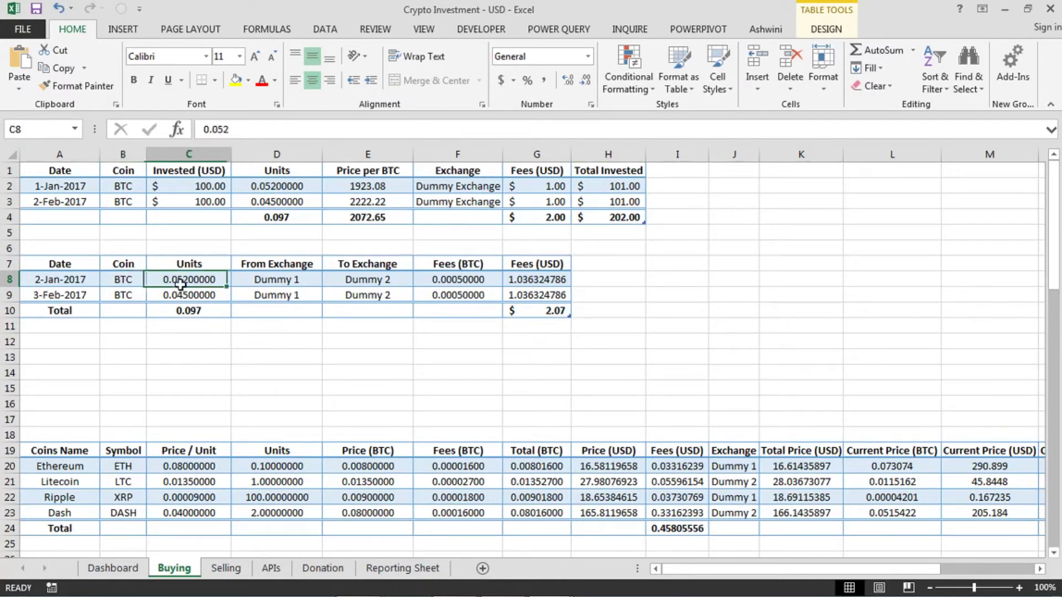
{"action": "left_click", "coordinate": [49, 280]}
{"action": "left_click_drag", "start_coordinate": [48, 280], "coordinate": [550, 297]}
{"action": "left_click", "coordinate": [122, 293]}
{"action": "left_click", "coordinate": [60, 280]}
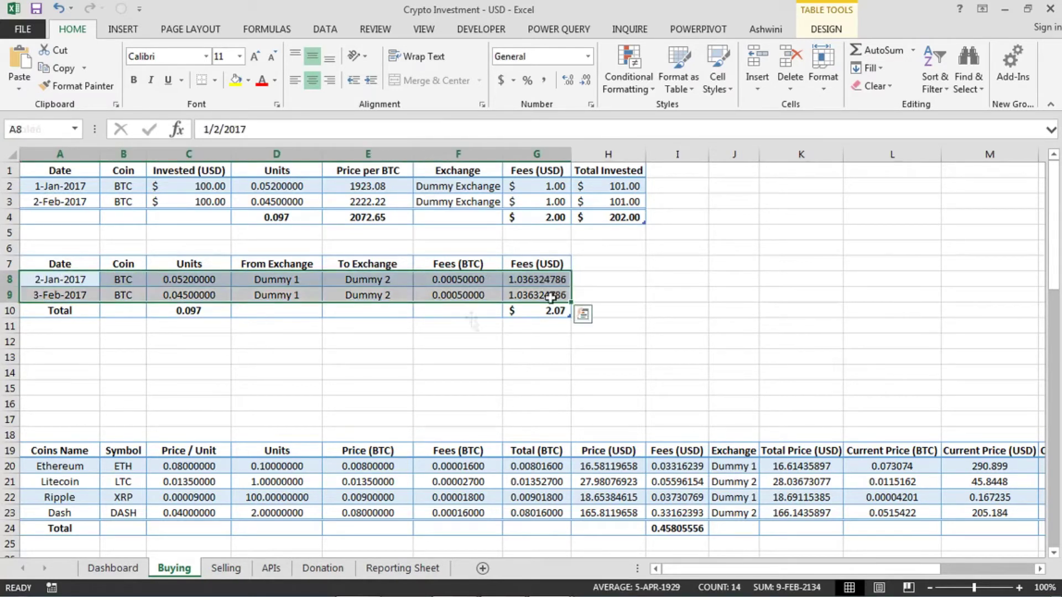
{"action": "left_click", "coordinate": [134, 280]}
{"action": "left_click", "coordinate": [216, 281]}
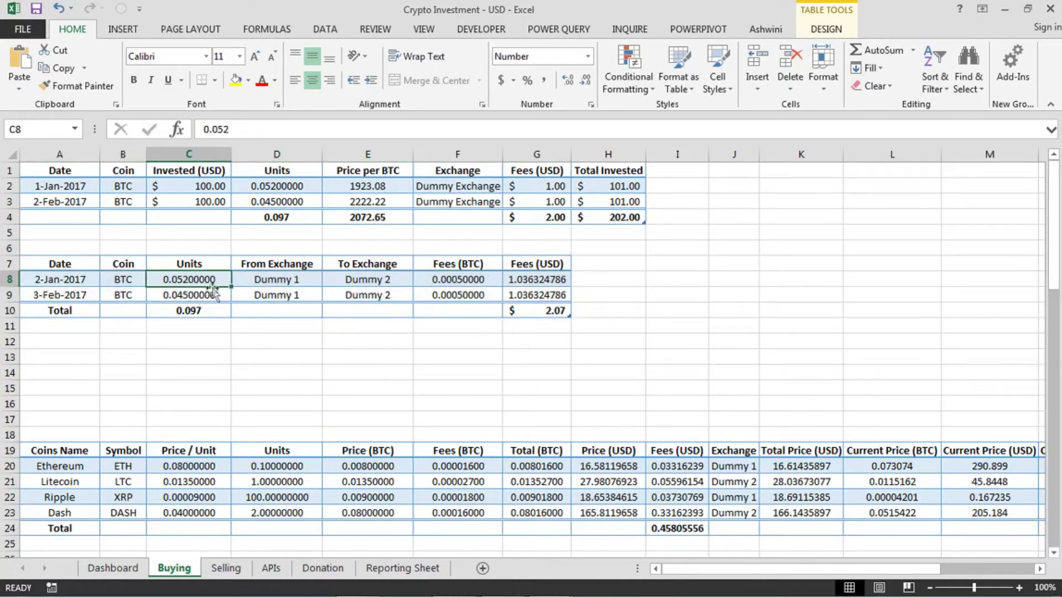
{"action": "left_click", "coordinate": [213, 293]}
{"action": "left_click", "coordinate": [213, 281]}
{"action": "left_click", "coordinate": [271, 280]}
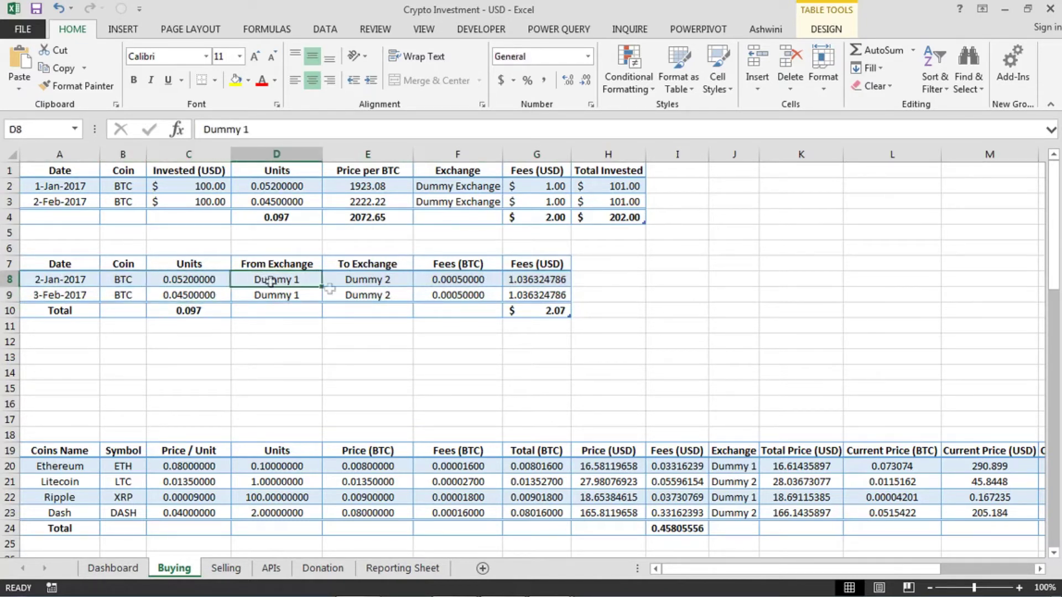
{"action": "left_click", "coordinate": [357, 280]}
{"action": "left_click", "coordinate": [454, 281]}
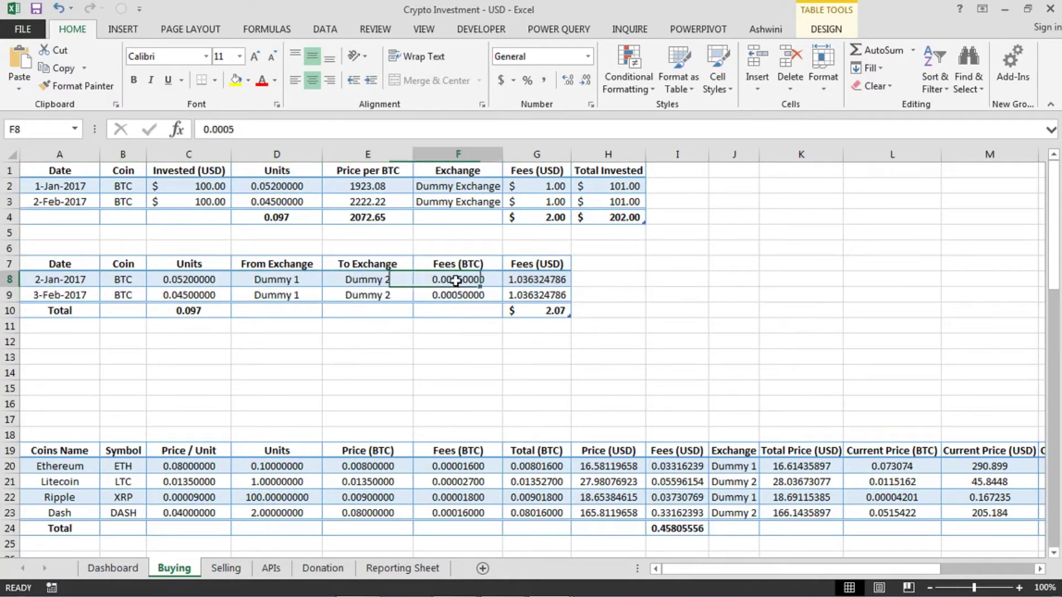
{"action": "left_click_drag", "start_coordinate": [456, 280], "coordinate": [473, 289]}
{"action": "left_click", "coordinate": [476, 280]}
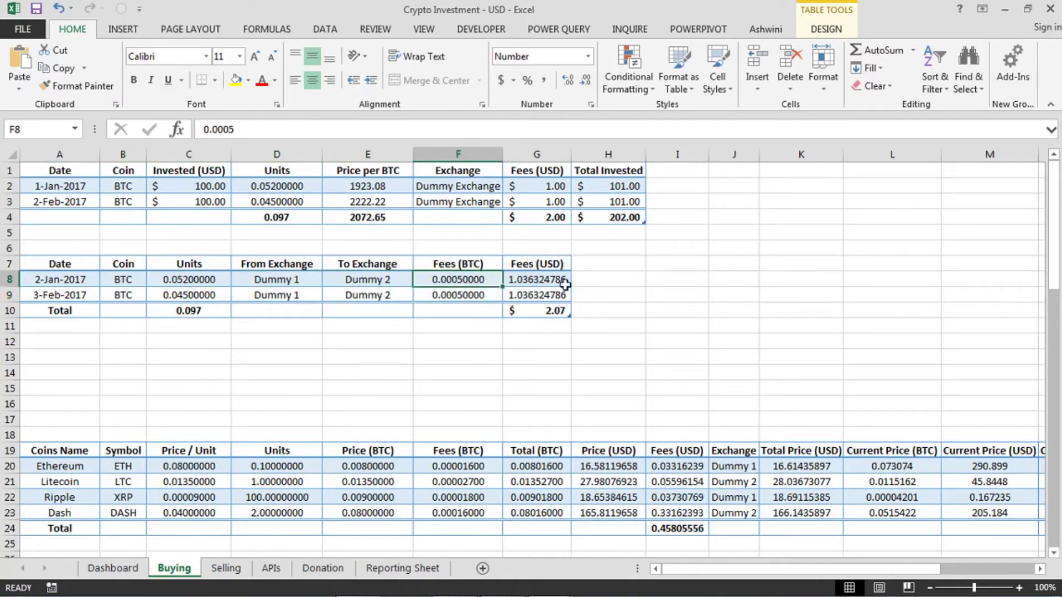
{"action": "left_click", "coordinate": [563, 311]}
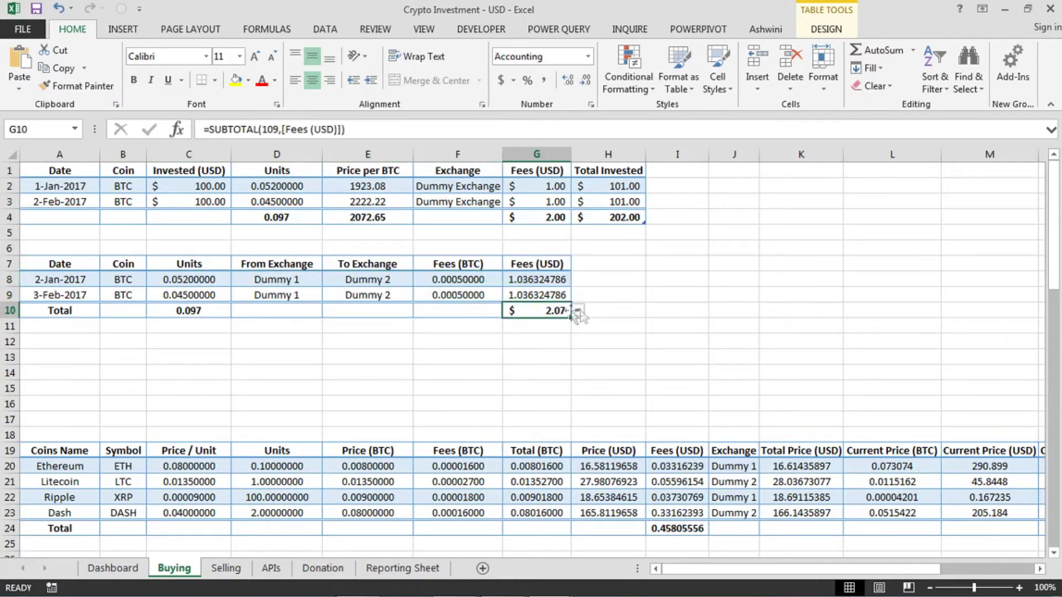
{"action": "left_click", "coordinate": [511, 344]}
{"action": "left_click", "coordinate": [539, 310]}
{"action": "left_click", "coordinate": [604, 221]}
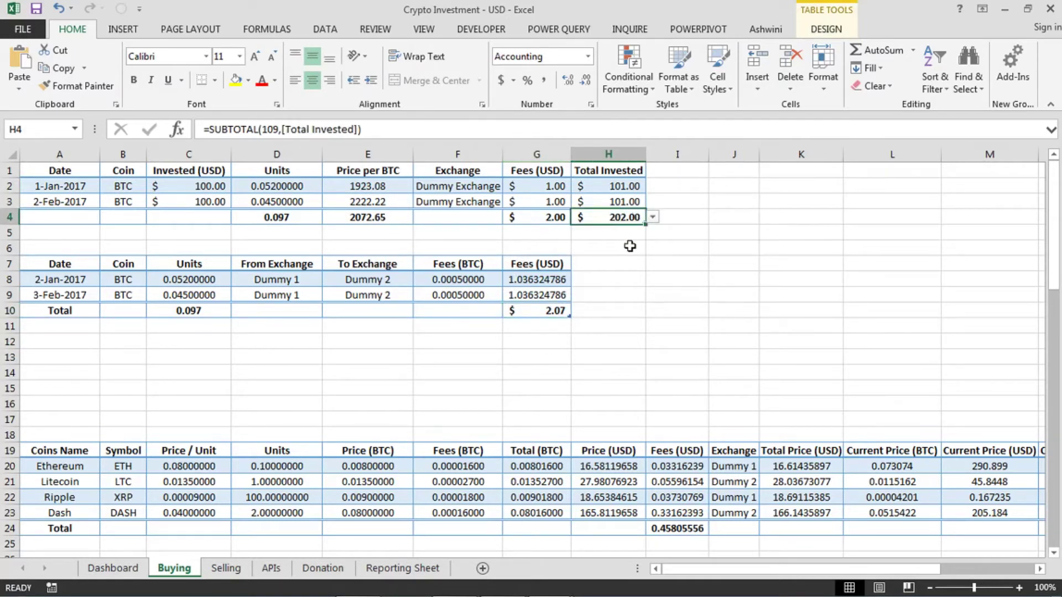
- Check the Buying table's Litecoin, Ripple and Ethereum entries, then go to the APIs sheet
{"action": "left_click", "coordinate": [60, 544]}
{"action": "scroll", "coordinate": [54, 264], "scroll_direction": "down", "scroll_amount": 4}
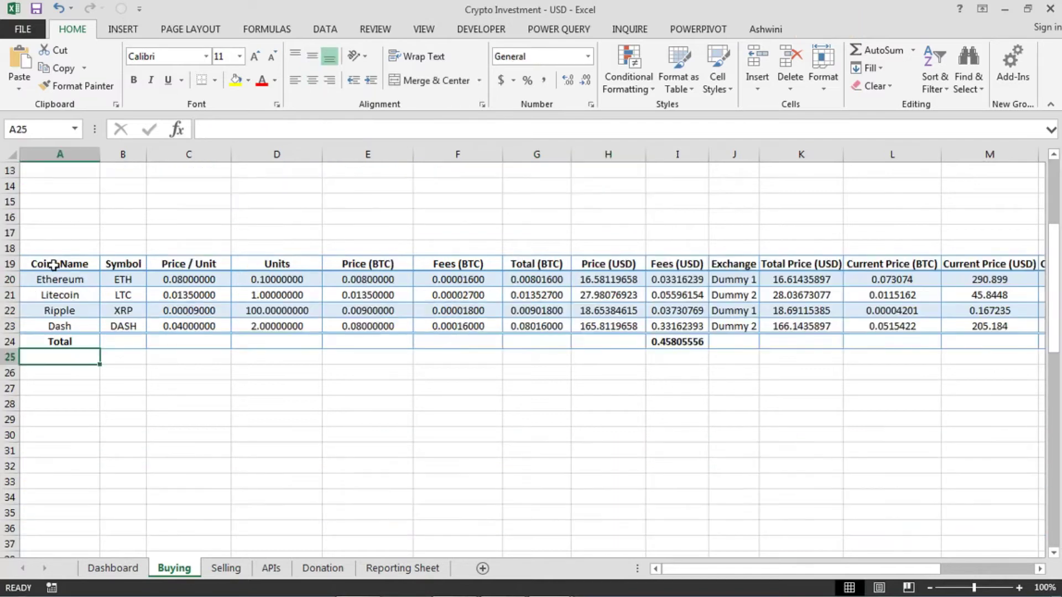
{"action": "left_click_drag", "start_coordinate": [49, 264], "coordinate": [992, 347]}
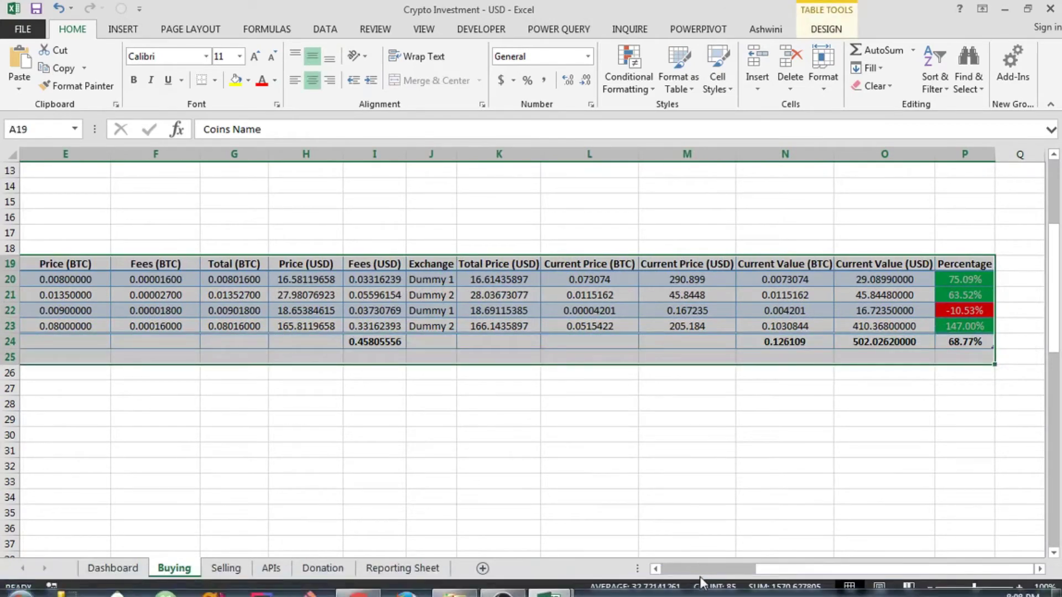
{"action": "left_click_drag", "start_coordinate": [806, 572], "coordinate": [703, 575]}
{"action": "left_click", "coordinate": [83, 294]}
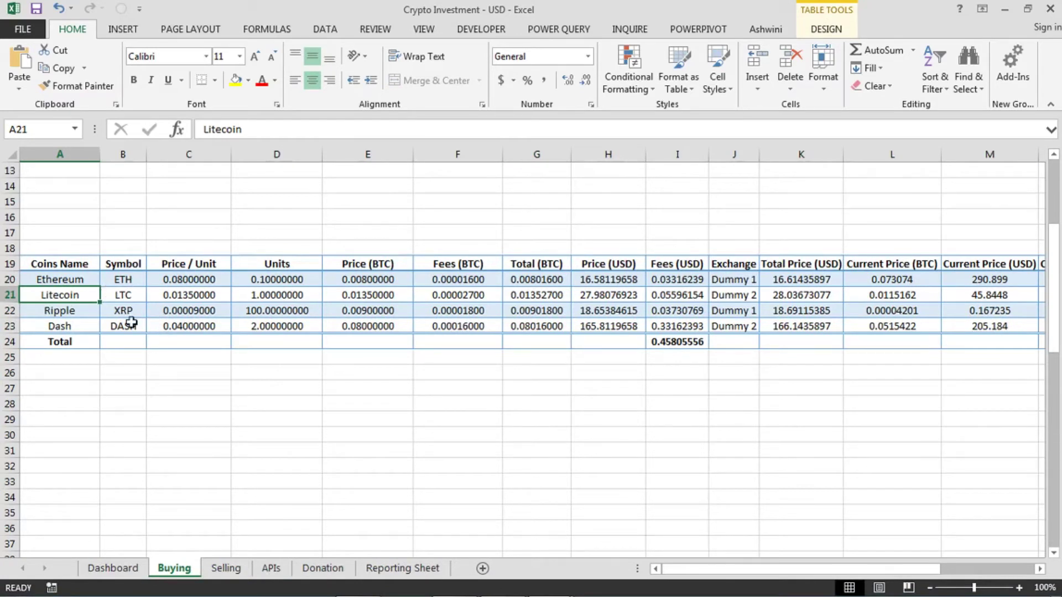
{"action": "left_click", "coordinate": [78, 309]}
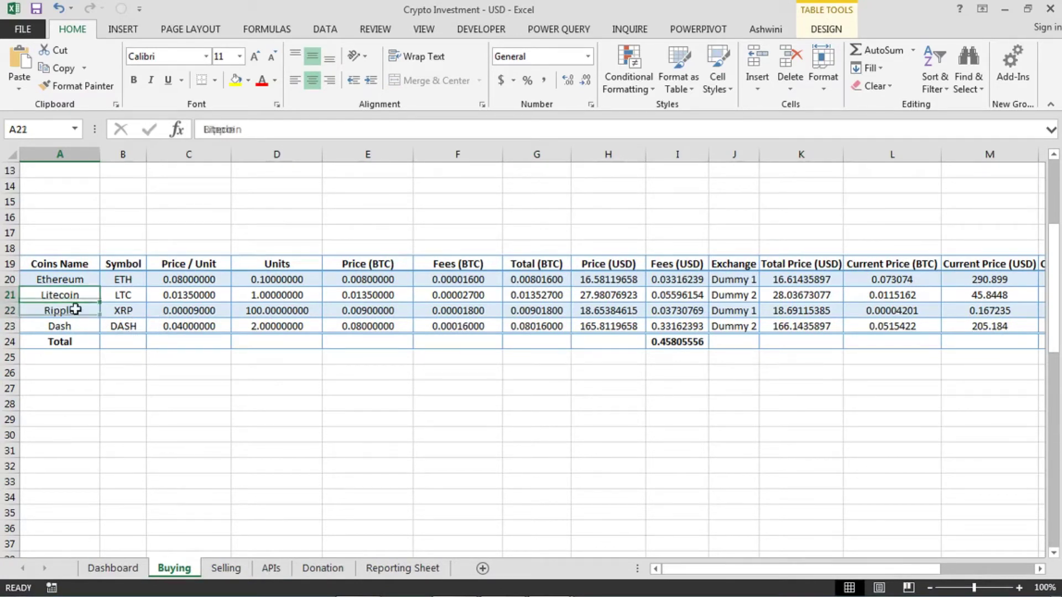
{"action": "left_click", "coordinate": [81, 281]}
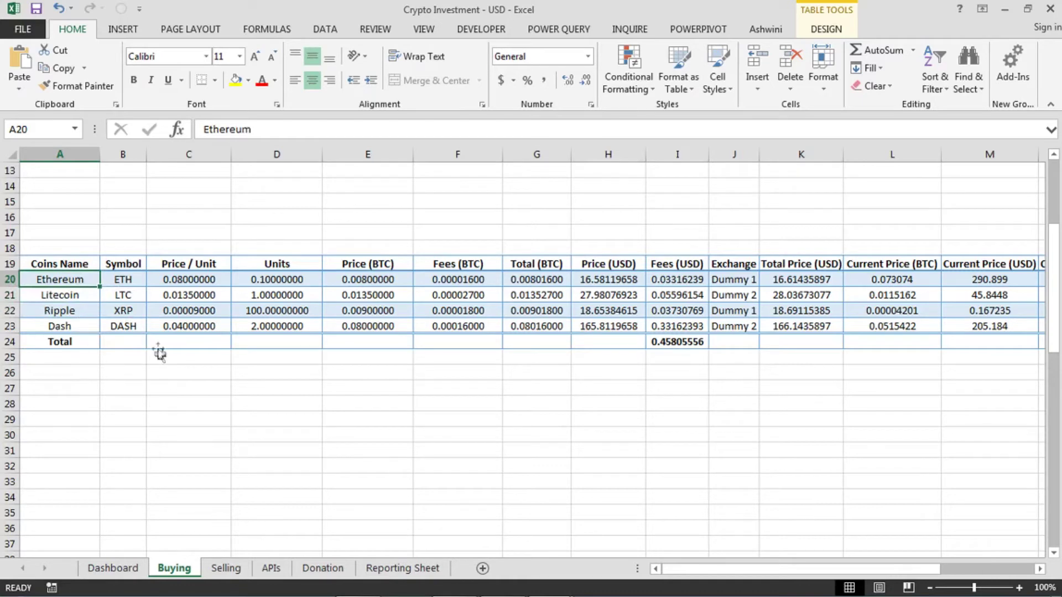
{"action": "left_click", "coordinate": [140, 314]}
{"action": "left_click", "coordinate": [269, 568]}
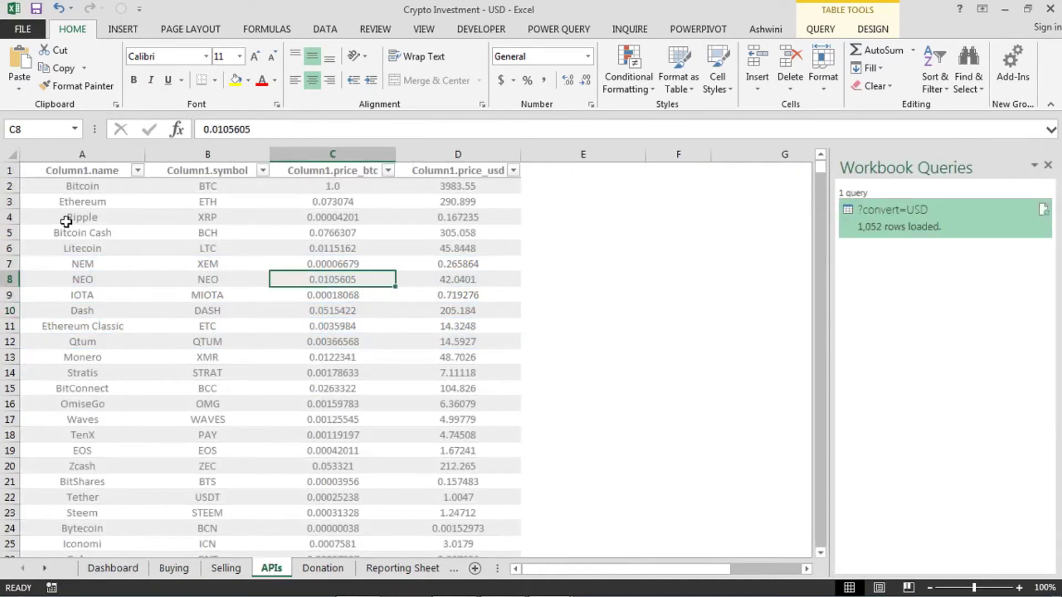
- Copy Ripple and XRP from the APIs price table and paste them into row 22 of the Buying table
{"action": "left_click", "coordinate": [127, 216]}
{"action": "left_click_drag", "start_coordinate": [127, 215], "coordinate": [183, 212]}
{"action": "key", "text": "ctrl+c"}
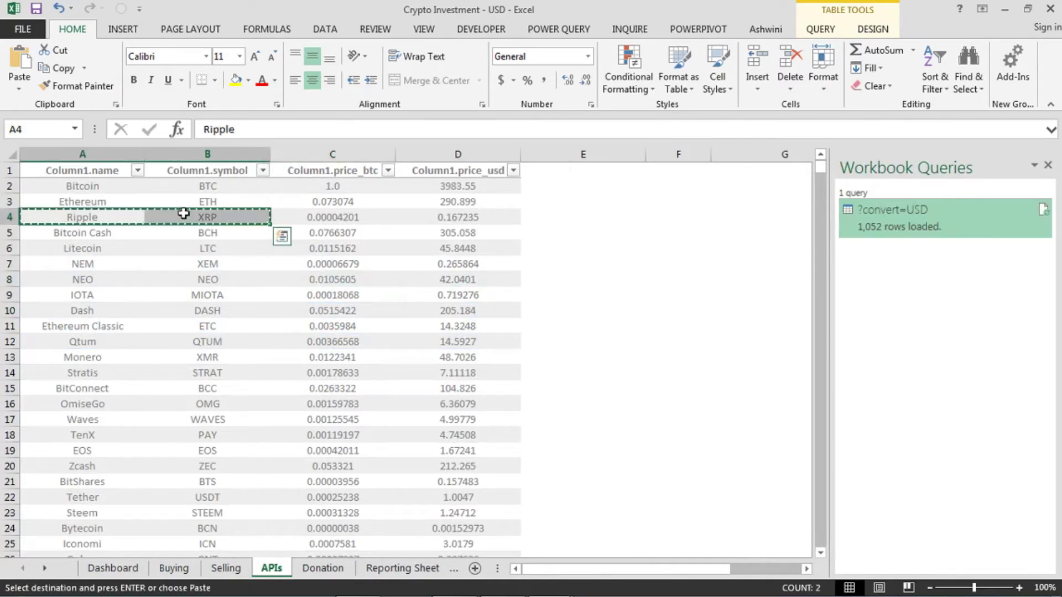
{"action": "left_click", "coordinate": [168, 263]}
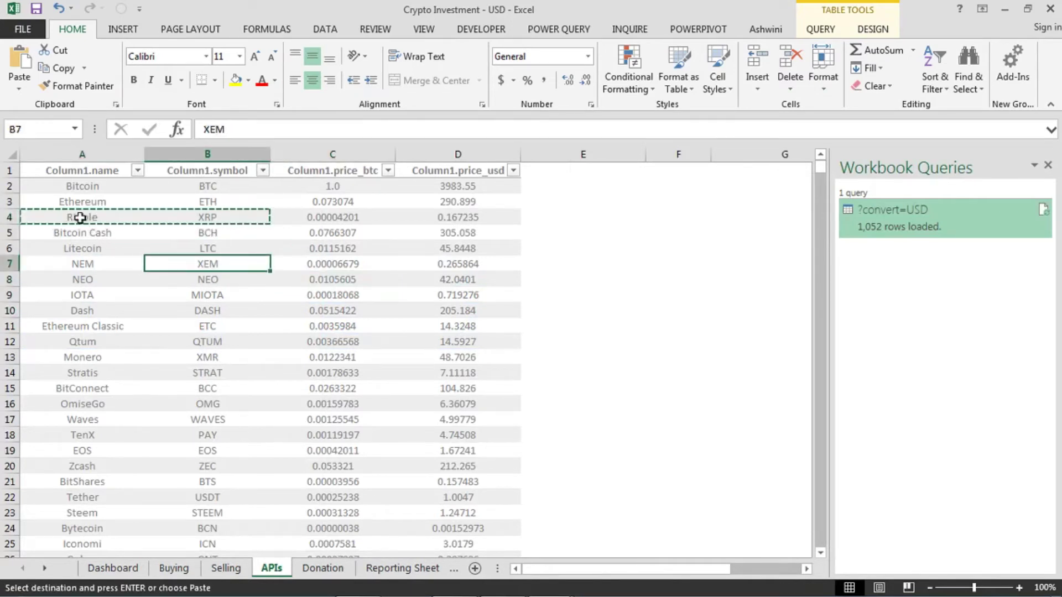
{"action": "left_click", "coordinate": [131, 217]}
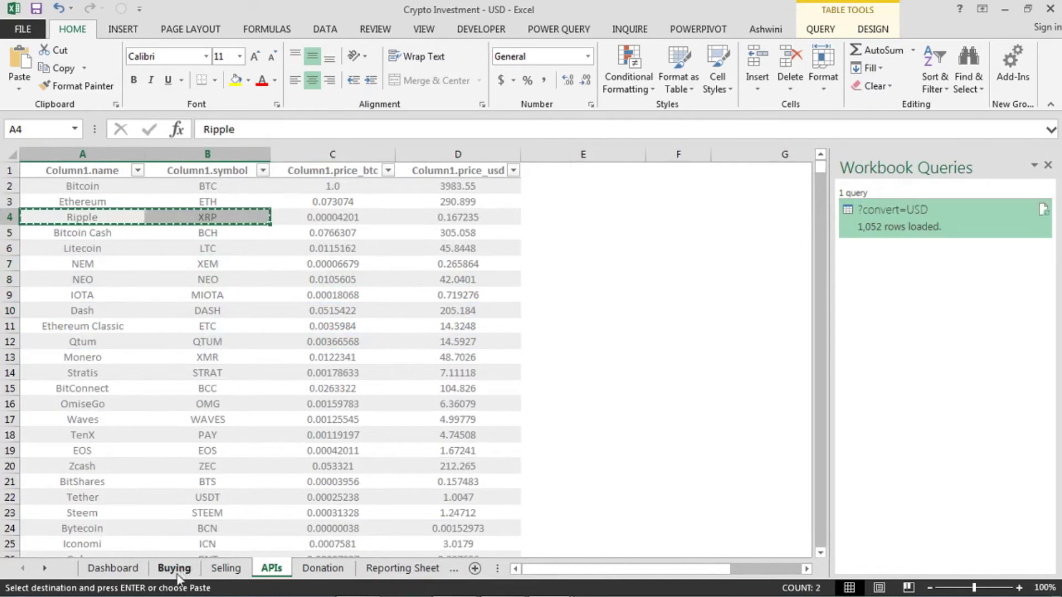
{"action": "left_click", "coordinate": [174, 568]}
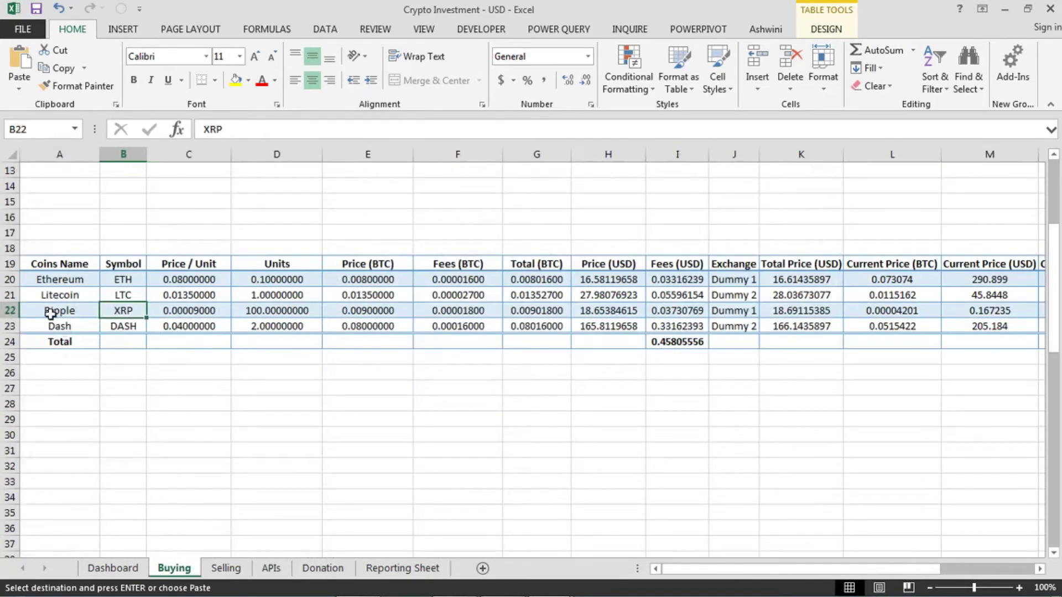
{"action": "key", "text": "Right"}
{"action": "key", "text": "ctrl+v"}
{"action": "left_click_drag", "start_coordinate": [51, 315], "coordinate": [127, 312]}
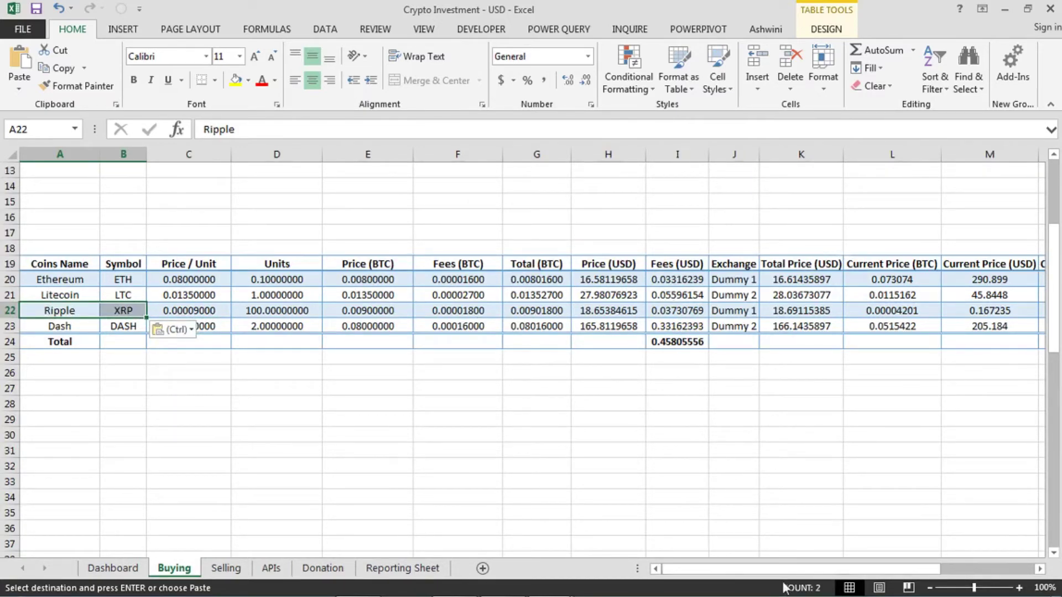
{"action": "mouse_move", "coordinate": [698, 570]}
{"action": "left_mouse_down"}
{"action": "mouse_move", "coordinate": [841, 567]}
{"action": "mouse_move", "coordinate": [713, 570]}
{"action": "left_mouse_up"}
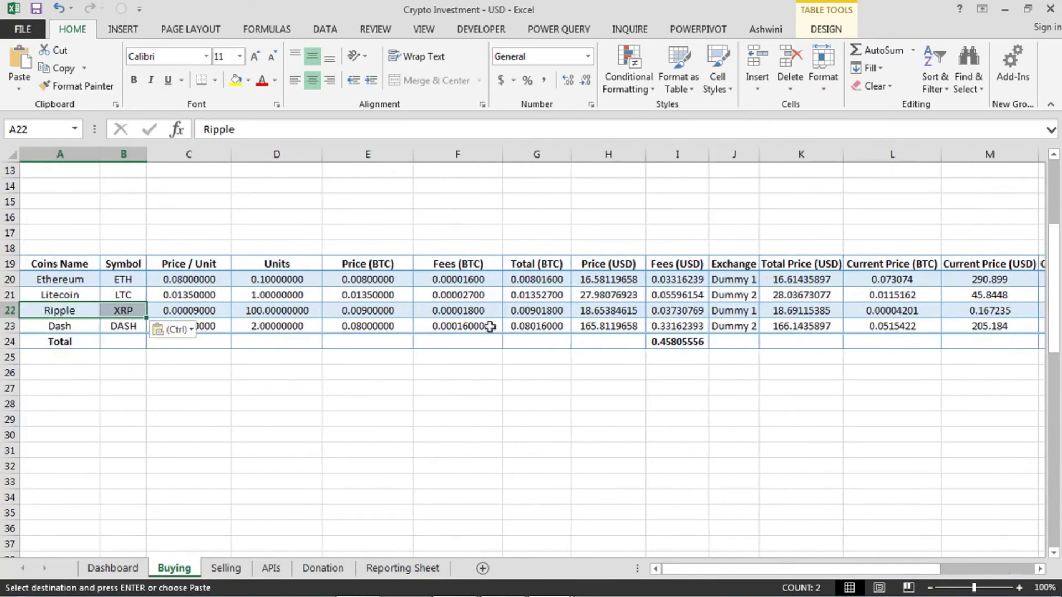
{"action": "left_click", "coordinate": [213, 309]}
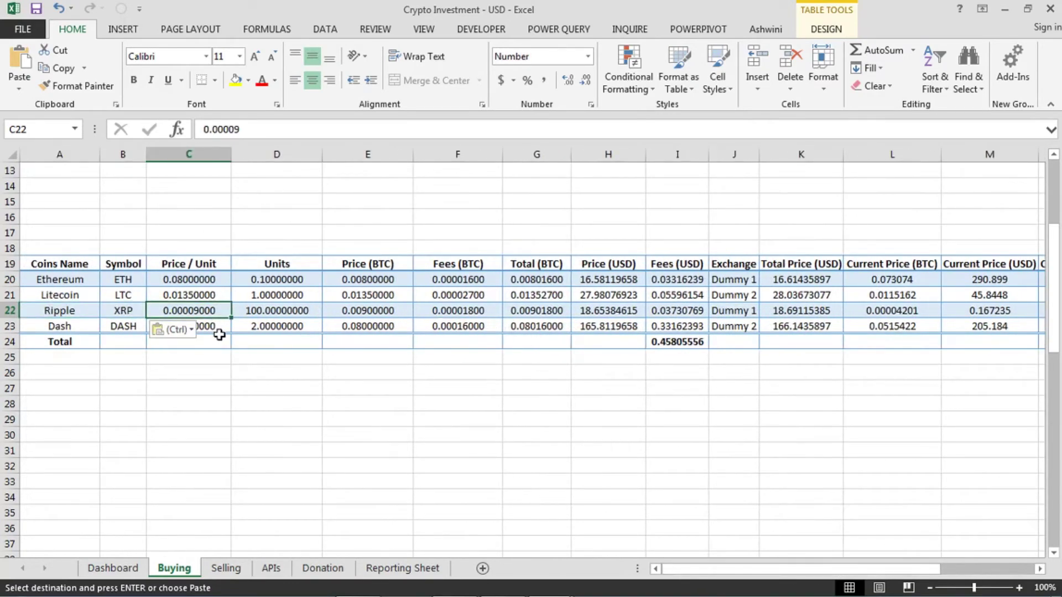
{"action": "key", "text": "Right"}
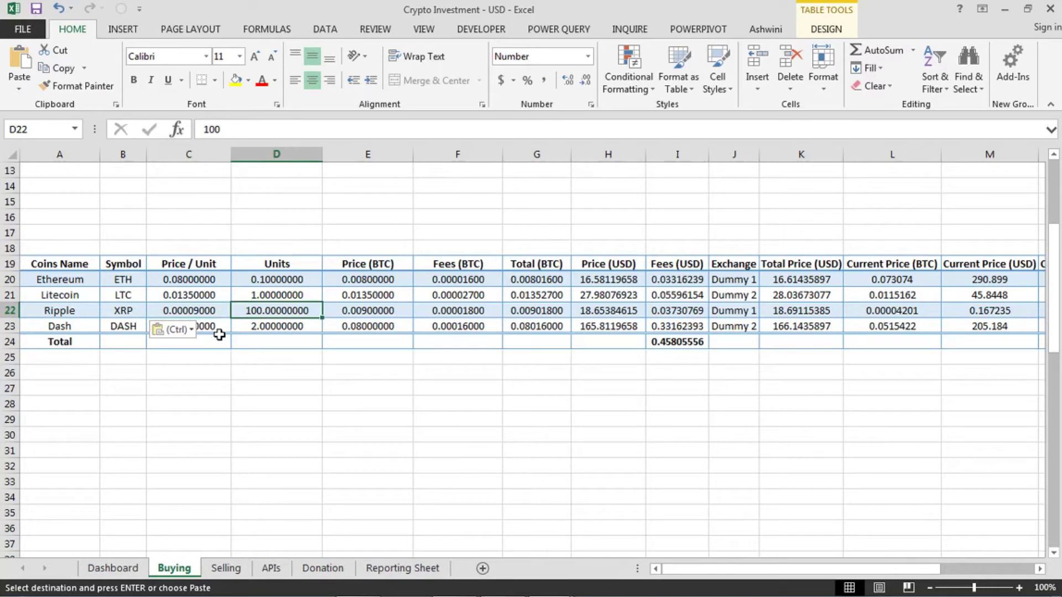
{"action": "key", "text": "Right"}
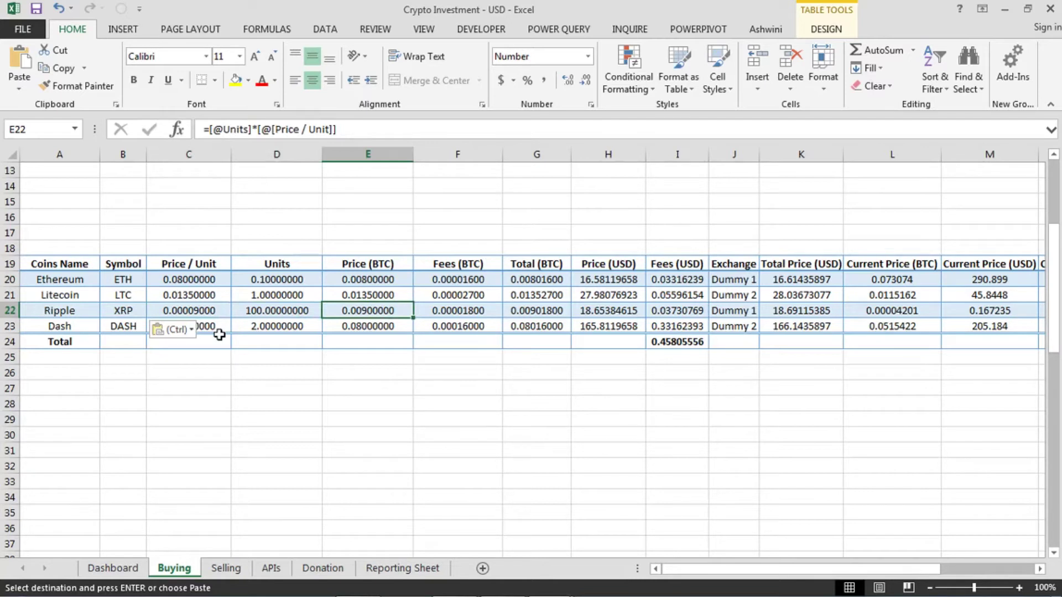
{"action": "key", "text": "Right"}
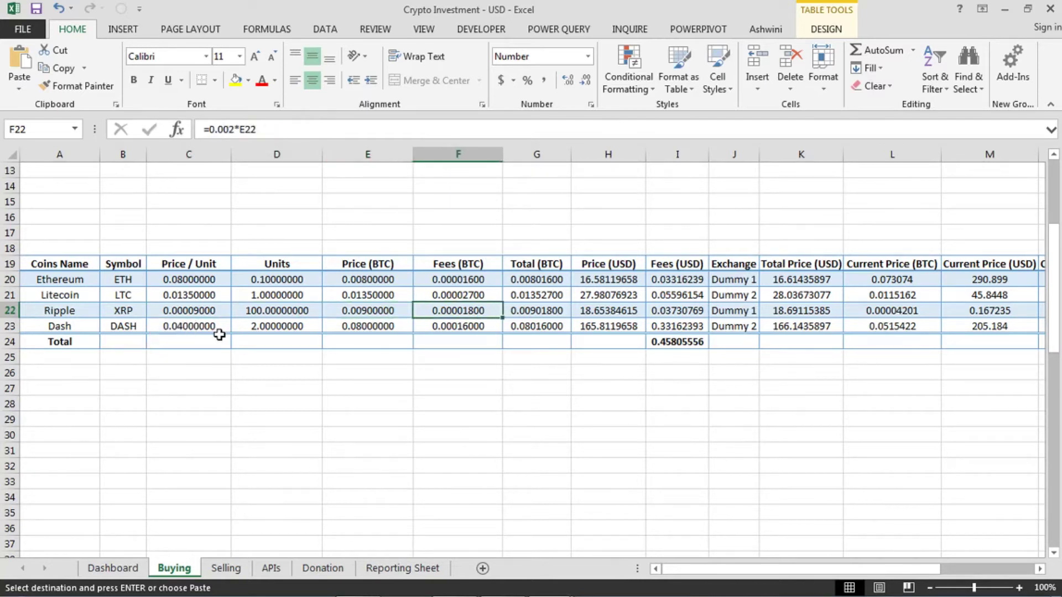
{"action": "double_click", "coordinate": [219, 129]}
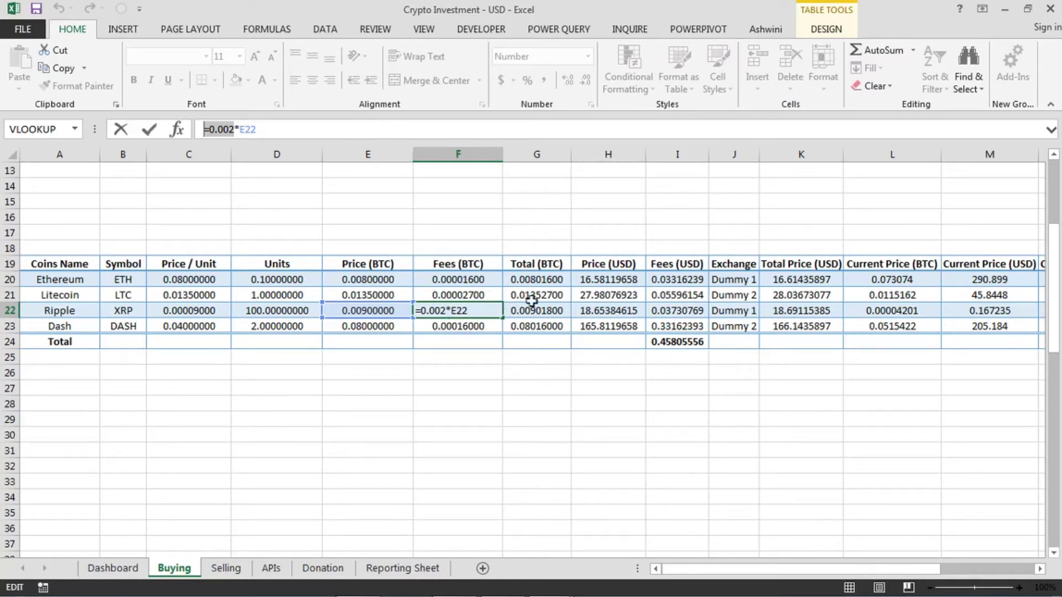
{"action": "key", "text": "Escape"}
{"action": "key", "text": "ctrl+shift+]"}
{"action": "key", "text": "Return"}
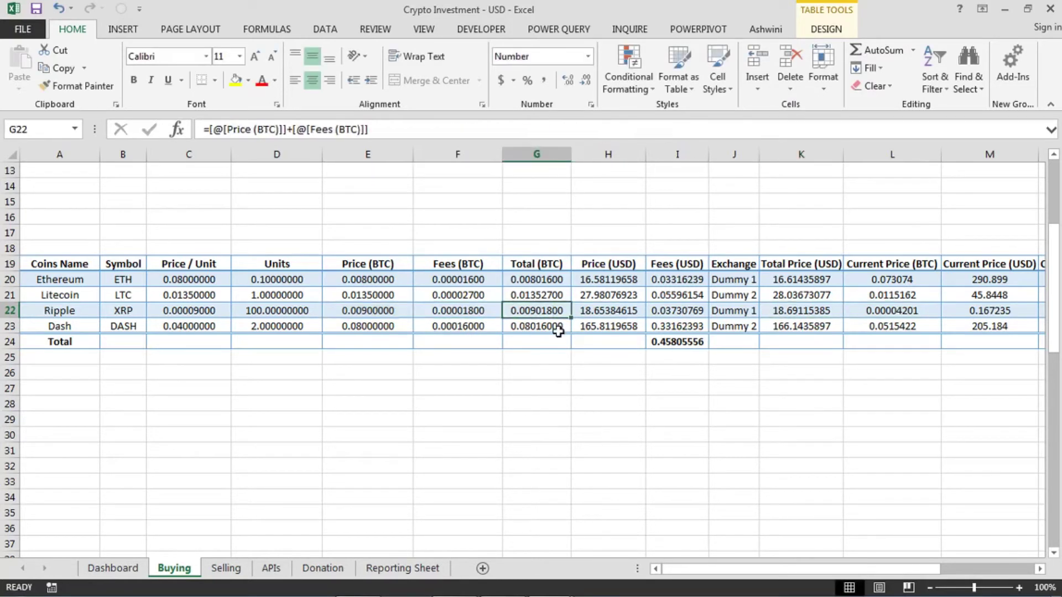
{"action": "key", "text": "Return"}
{"action": "key", "text": "Right"}
{"action": "key", "text": "Right"}
{"action": "key", "text": "Left"}
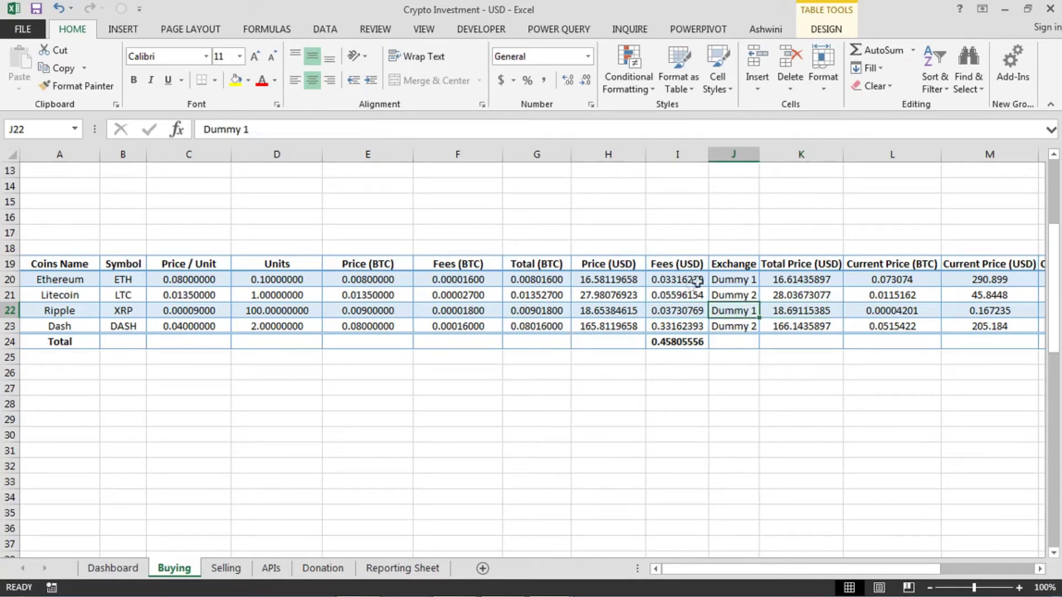
{"action": "left_click_drag", "start_coordinate": [733, 279], "coordinate": [737, 335]}
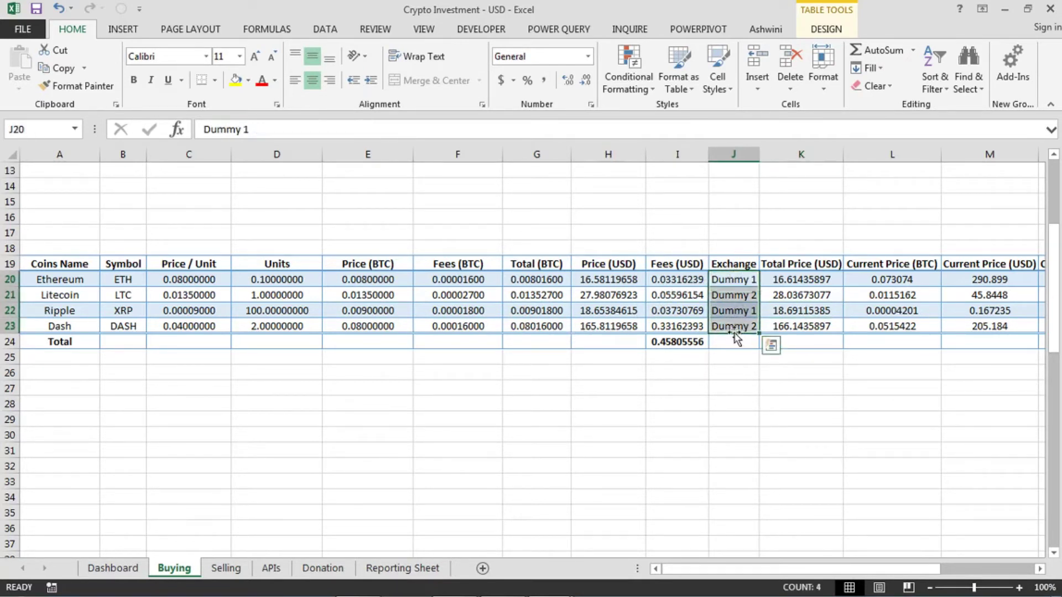
{"action": "key", "text": "Right"}
{"action": "key", "text": "Right"}
{"action": "key", "text": "Right"}
{"action": "key", "text": "Right"}
{"action": "key", "text": "Right"}
{"action": "key", "text": "Right"}
{"action": "key", "text": "Right"}
{"action": "key", "text": "Right"}
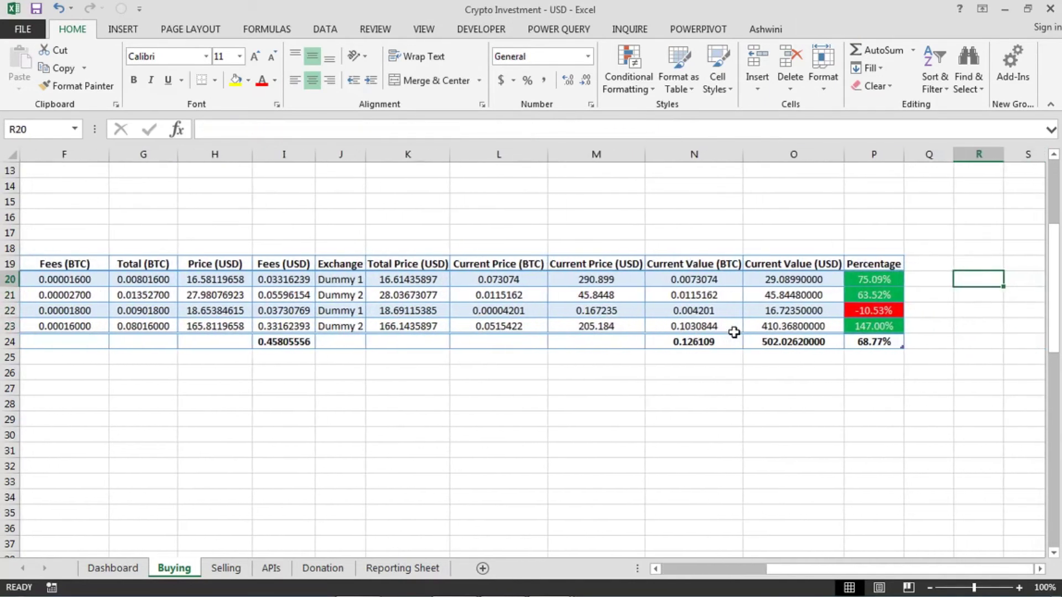
- Inspect Ethereum's Current Value (USD), Total Price (USD) and Percentage gain formulas on the Buying sheet
{"action": "key", "text": "Left"}
{"action": "key", "text": "Left"}
{"action": "key", "text": "Left"}
{"action": "key", "text": "Left"}
{"action": "key", "text": "Left"}
{"action": "key", "text": "Left"}
{"action": "key", "text": "Left"}
{"action": "key", "text": "Left"}
{"action": "key", "text": "Left"}
{"action": "key", "text": "Left"}
{"action": "key", "text": "Left"}
{"action": "key", "text": "Left"}
{"action": "key", "text": "Left"}
{"action": "key", "text": "Left"}
{"action": "key", "text": "Left"}
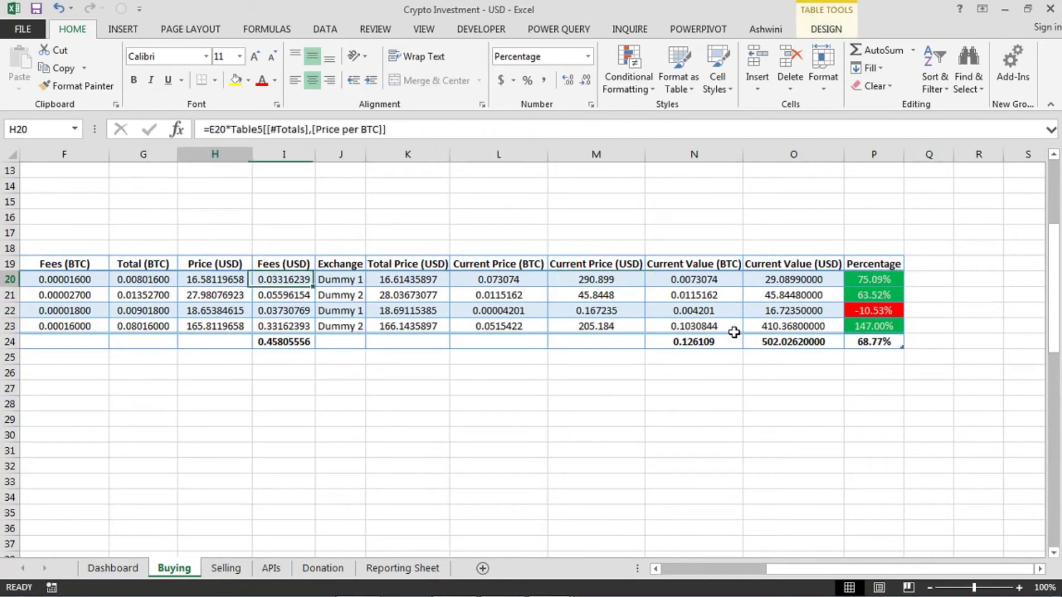
{"action": "key", "text": "Right"}
{"action": "key", "text": "Right"}
{"action": "key", "text": "Right"}
{"action": "key", "text": "Right"}
{"action": "key", "text": "Right"}
{"action": "key", "text": "Right"}
{"action": "key", "text": "Right"}
{"action": "key", "text": "Right"}
{"action": "key", "text": "Right"}
{"action": "key", "text": "Right"}
{"action": "key", "text": "Right"}
{"action": "key", "text": "Right"}
{"action": "key", "text": "Right"}
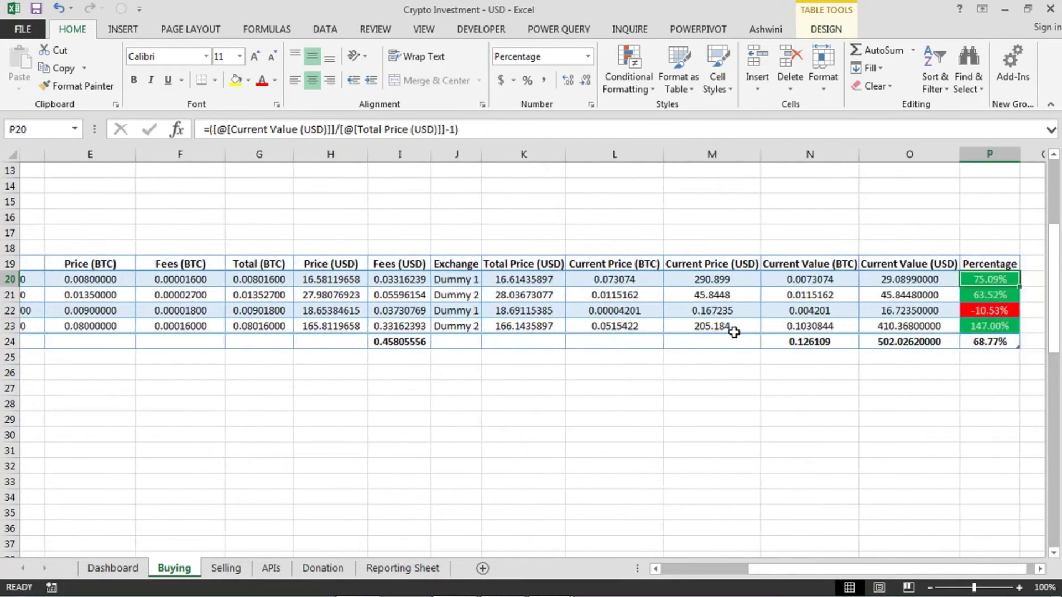
{"action": "key", "text": "Left"}
{"action": "key", "text": "Right"}
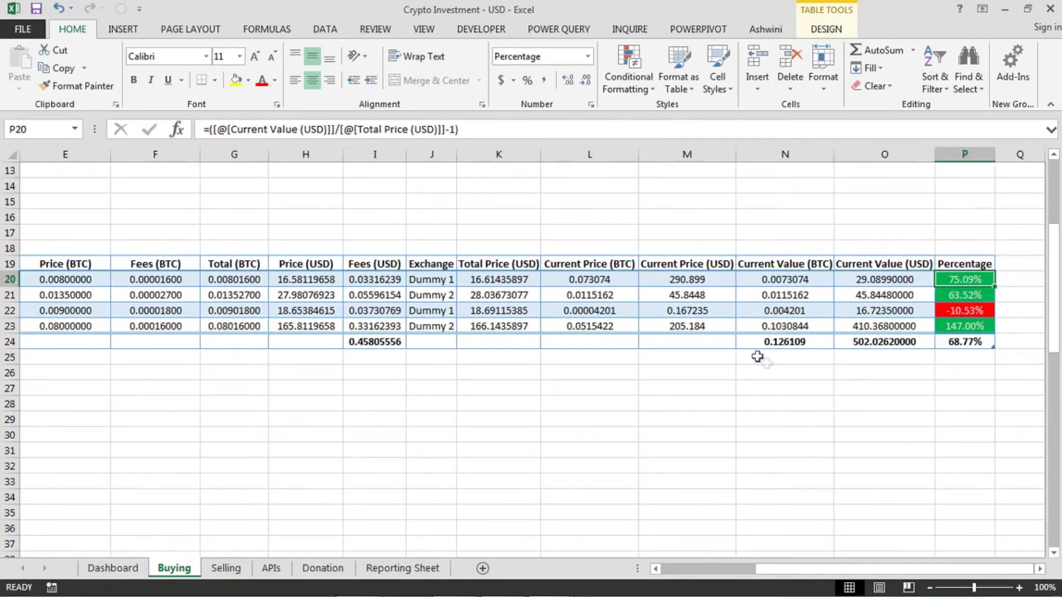
{"action": "left_click", "coordinate": [897, 279]}
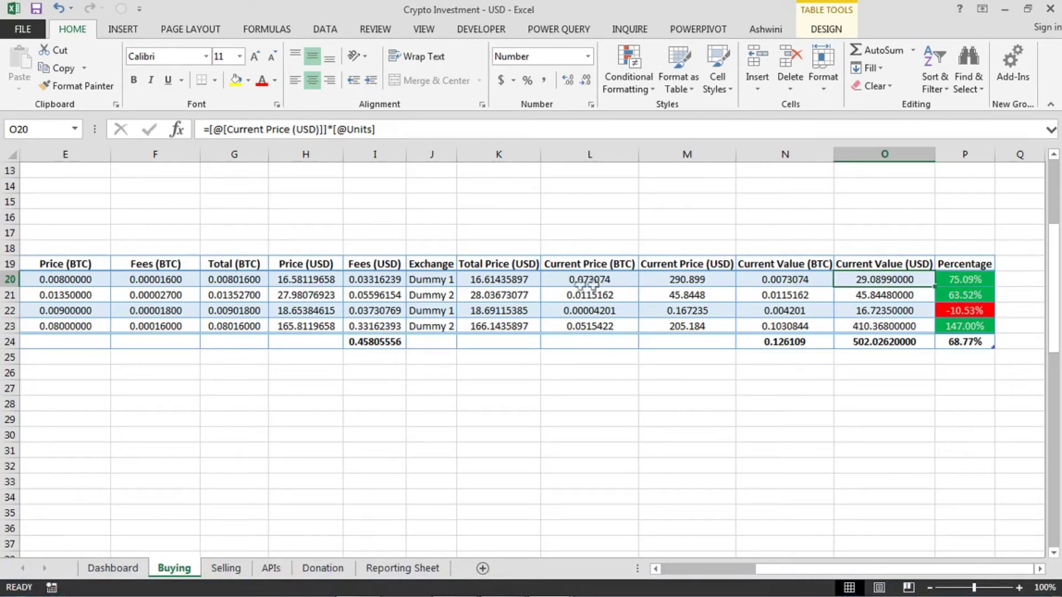
{"action": "left_click", "coordinate": [511, 280]}
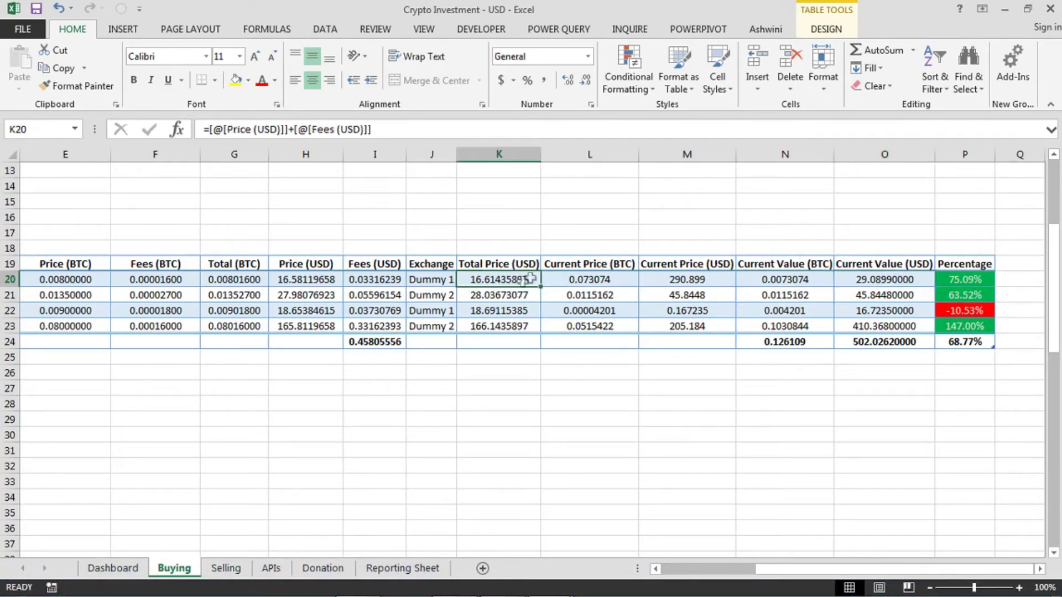
{"action": "left_click", "coordinate": [954, 279]}
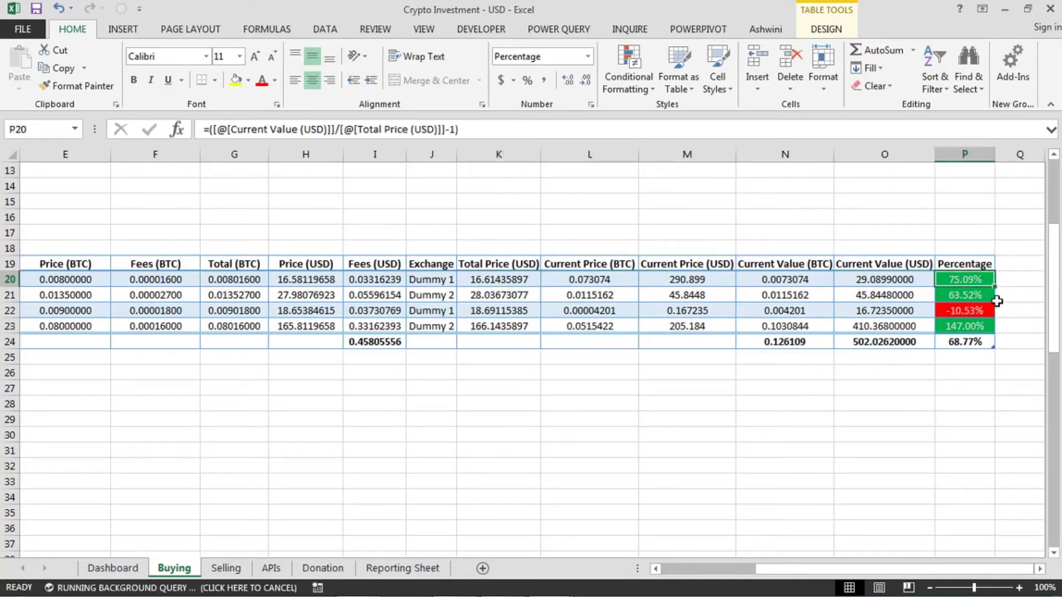
{"action": "left_click", "coordinate": [952, 279]}
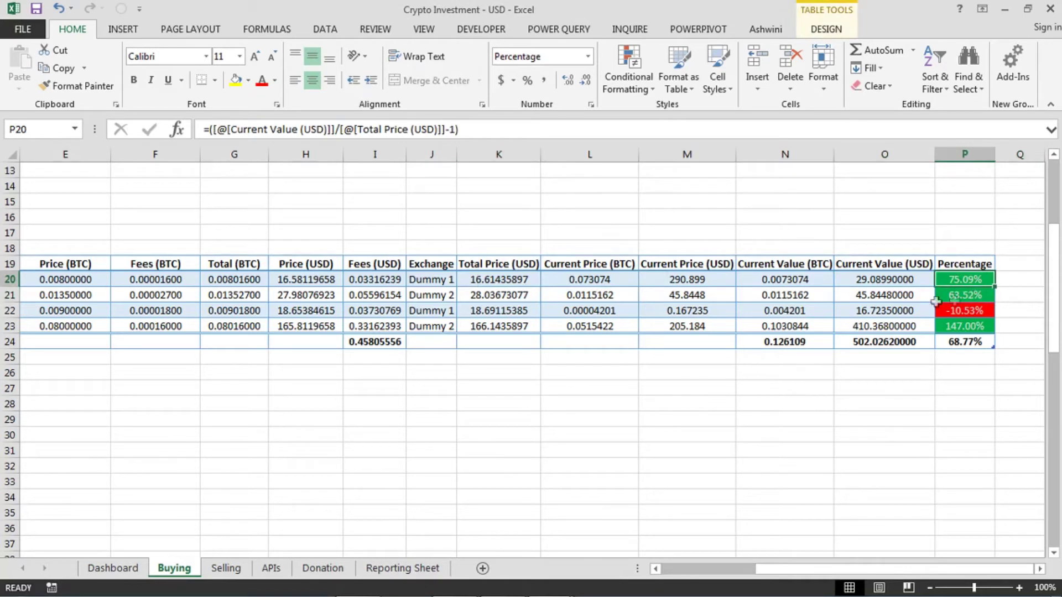
- Highlight the USD price figures, check Ripple's Total Price formula, then open the Selling sheet
{"action": "left_click_drag", "start_coordinate": [775, 279], "coordinate": [291, 287]}
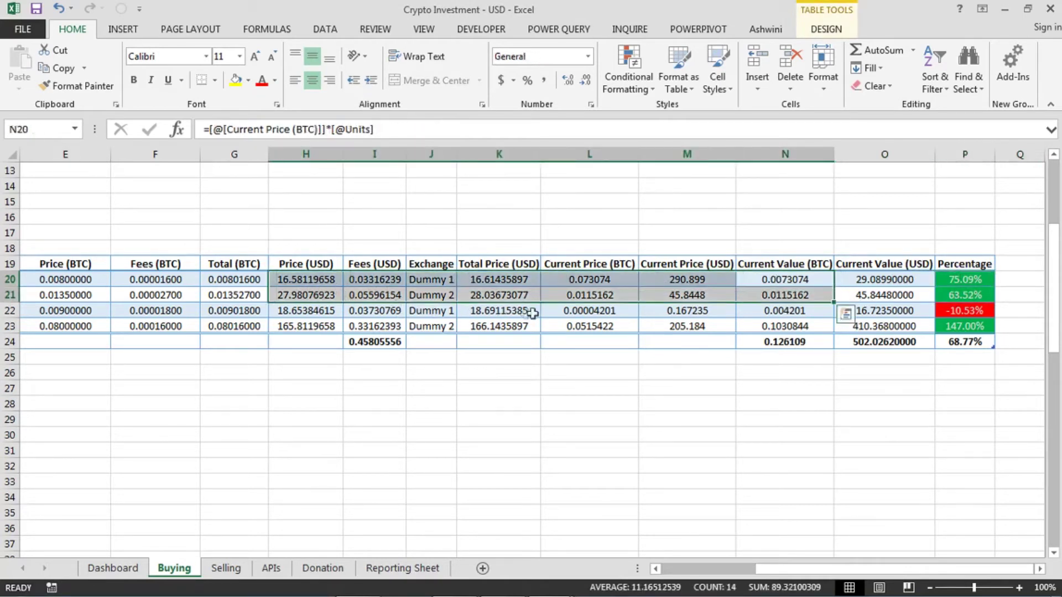
{"action": "left_click", "coordinate": [467, 310]}
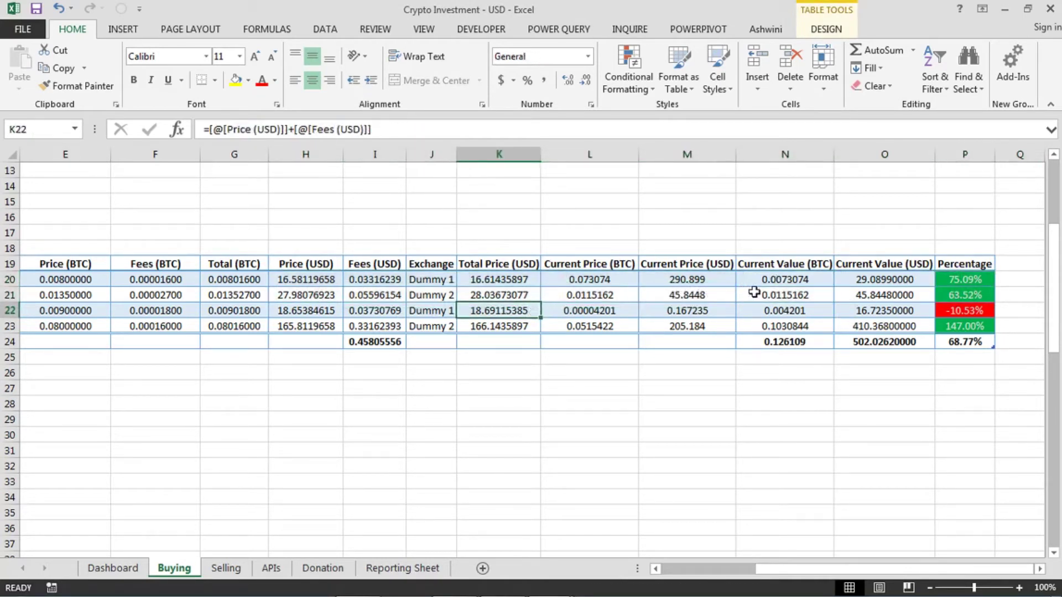
{"action": "left_click", "coordinate": [965, 372]}
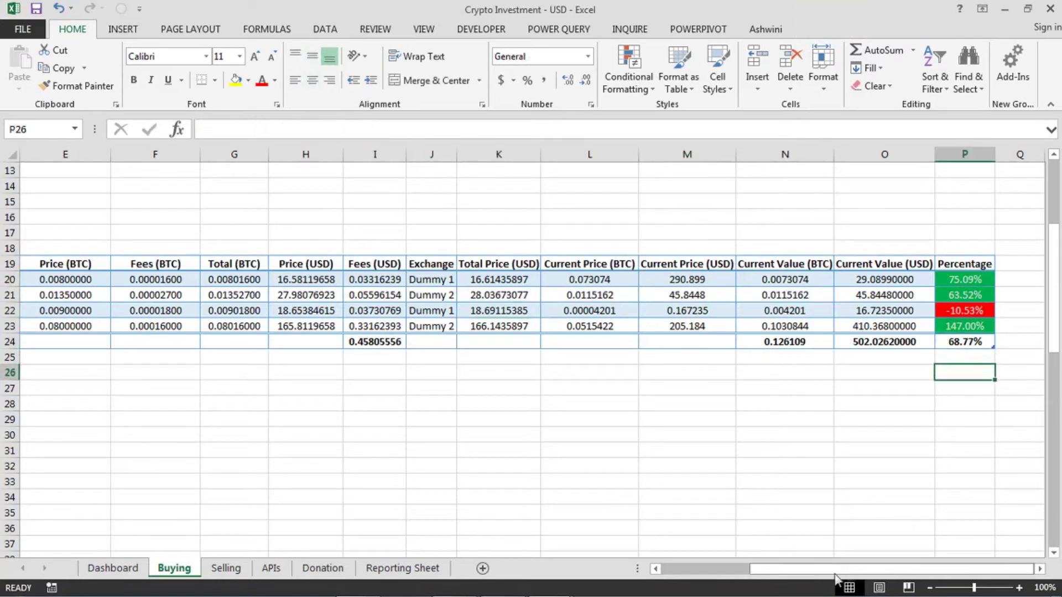
{"action": "left_click_drag", "start_coordinate": [744, 569], "coordinate": [737, 581]}
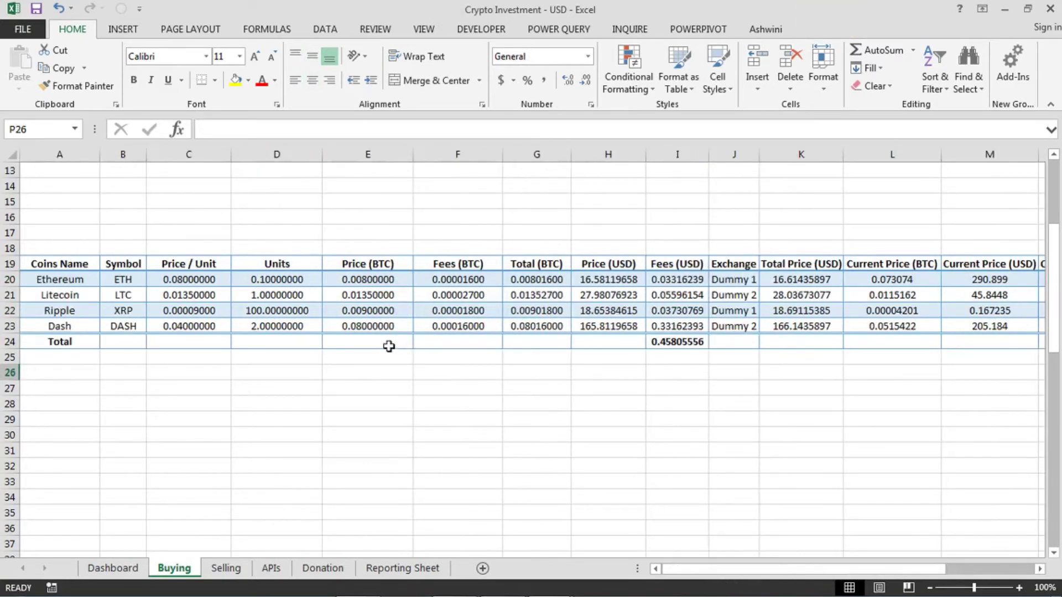
{"action": "scroll", "coordinate": [401, 354], "scroll_direction": "up", "scroll_amount": 4}
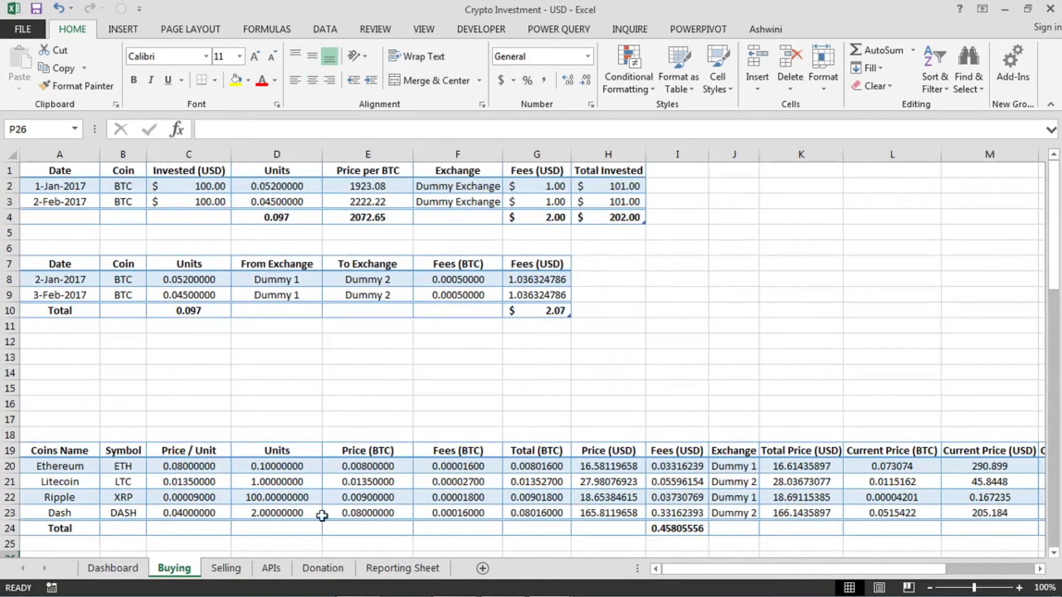
{"action": "left_click", "coordinate": [231, 568]}
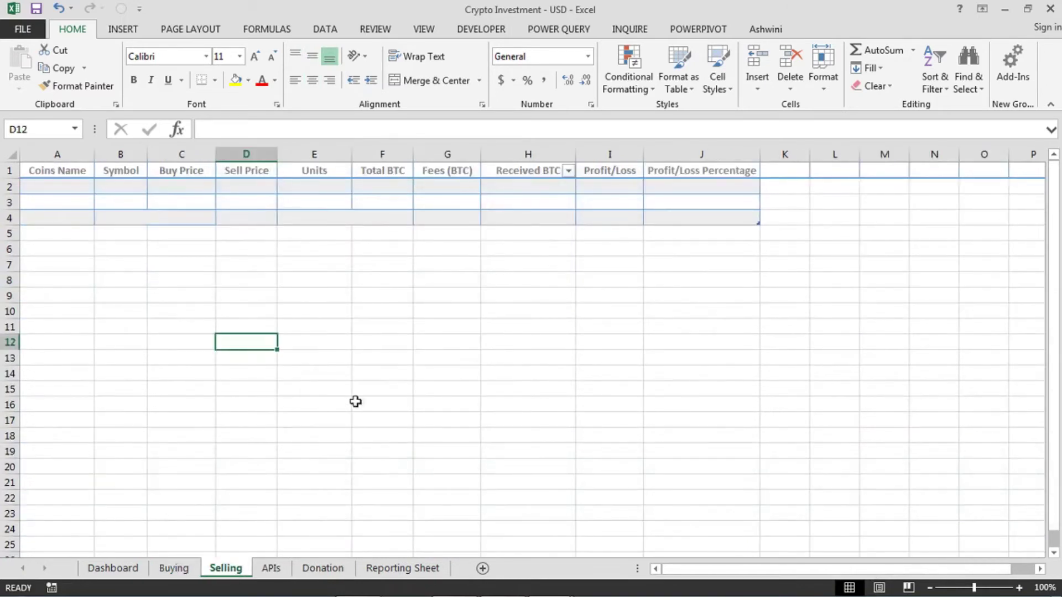
- Select the empty Selling table from its header to the last row
{"action": "key", "text": "ctrl+Home"}
{"action": "key", "text": "ctrl+shift+End"}
{"action": "left_click", "coordinate": [223, 526]}
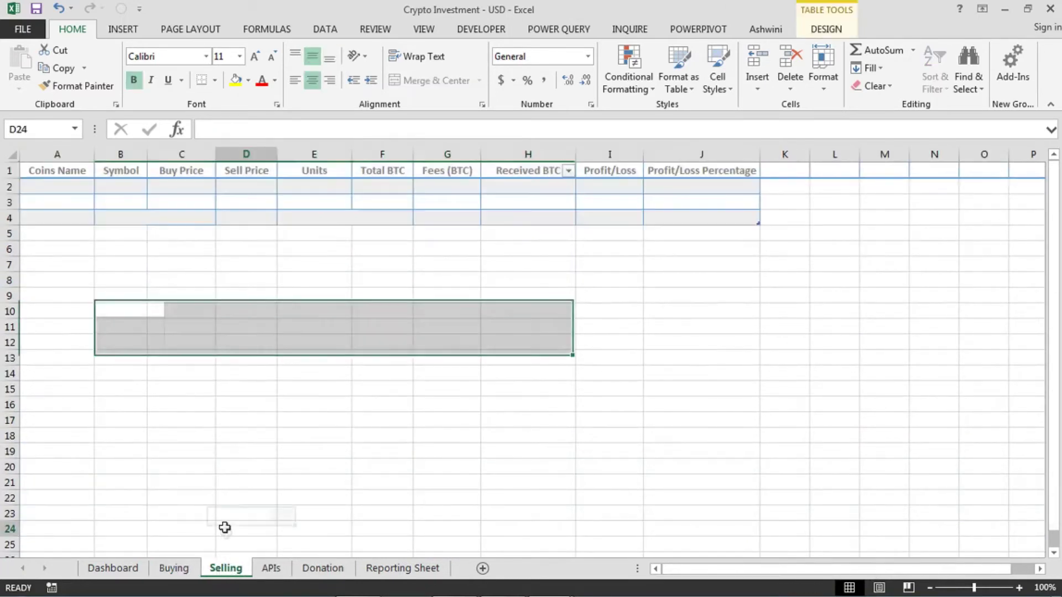
{"action": "left_click", "coordinate": [154, 311]}
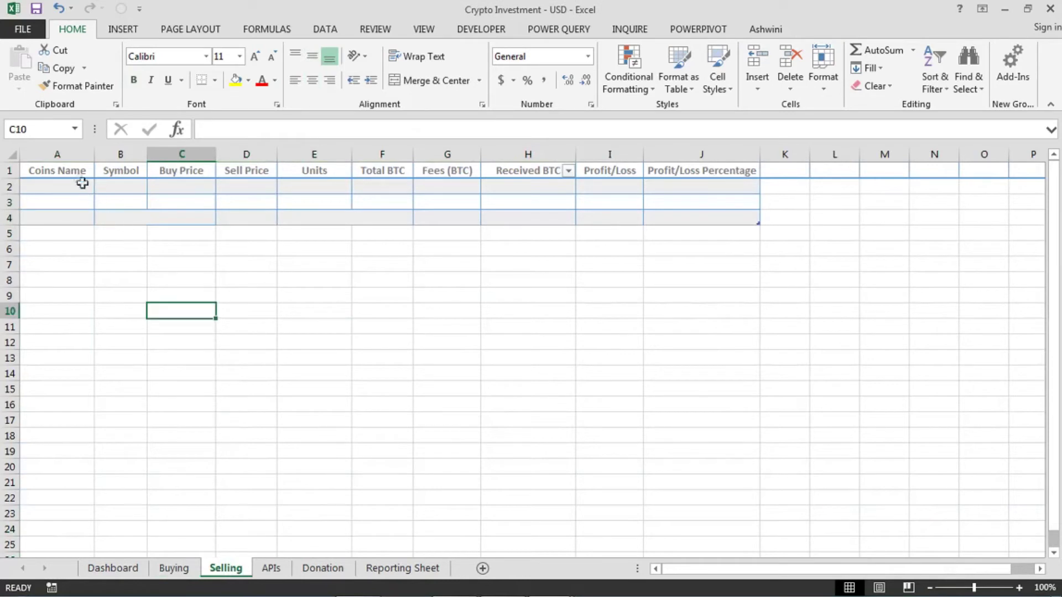
{"action": "left_click_drag", "start_coordinate": [72, 174], "coordinate": [735, 216]}
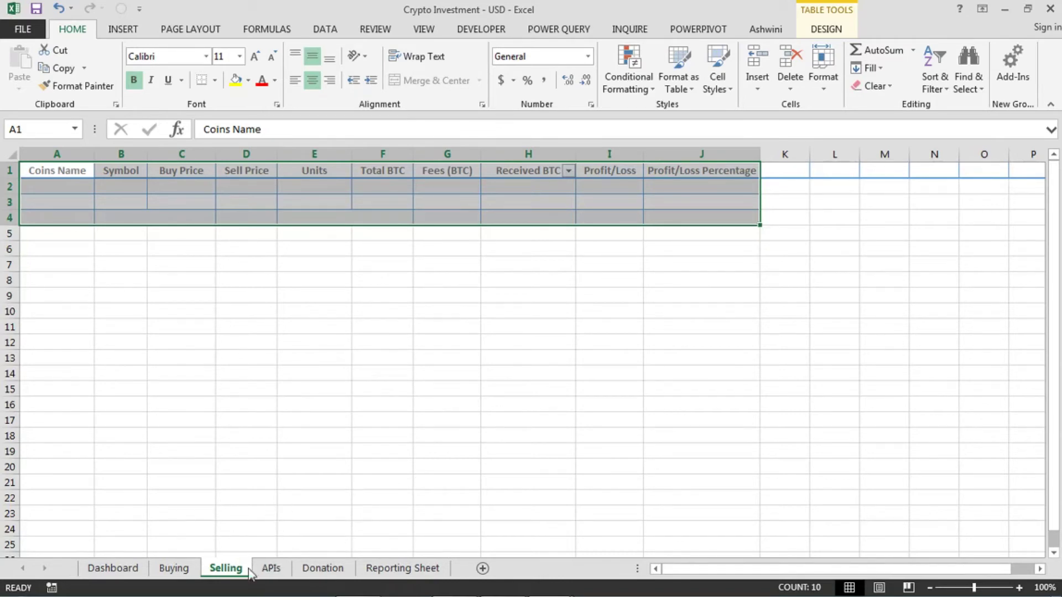
- Switch to the APIs sheet and check the BTC price listed for EOS
{"action": "left_click", "coordinate": [174, 568]}
{"action": "left_click", "coordinate": [226, 569]}
{"action": "left_click", "coordinate": [269, 568]}
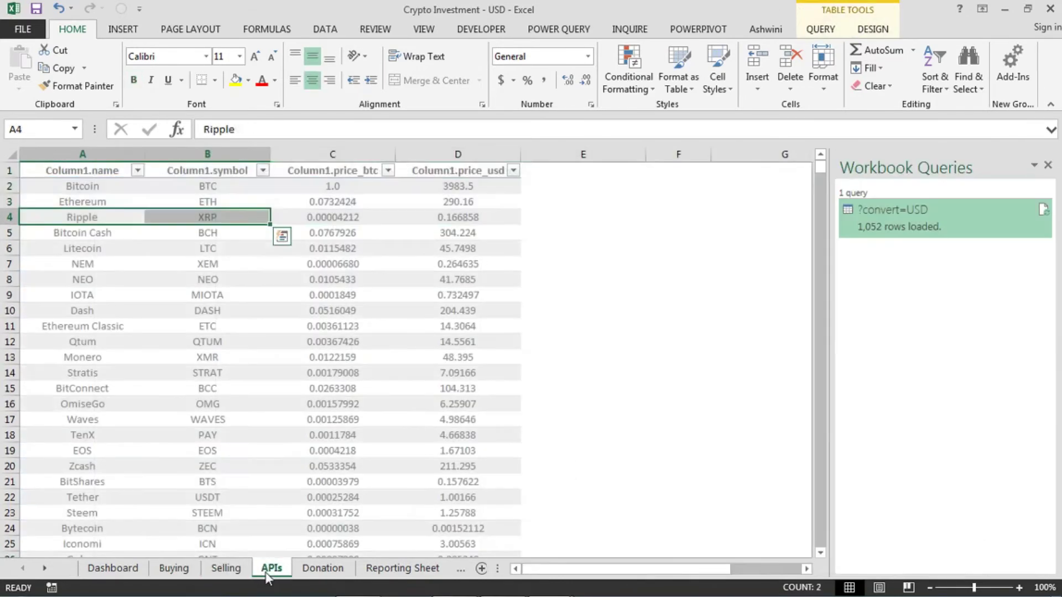
{"action": "left_click", "coordinate": [332, 450]}
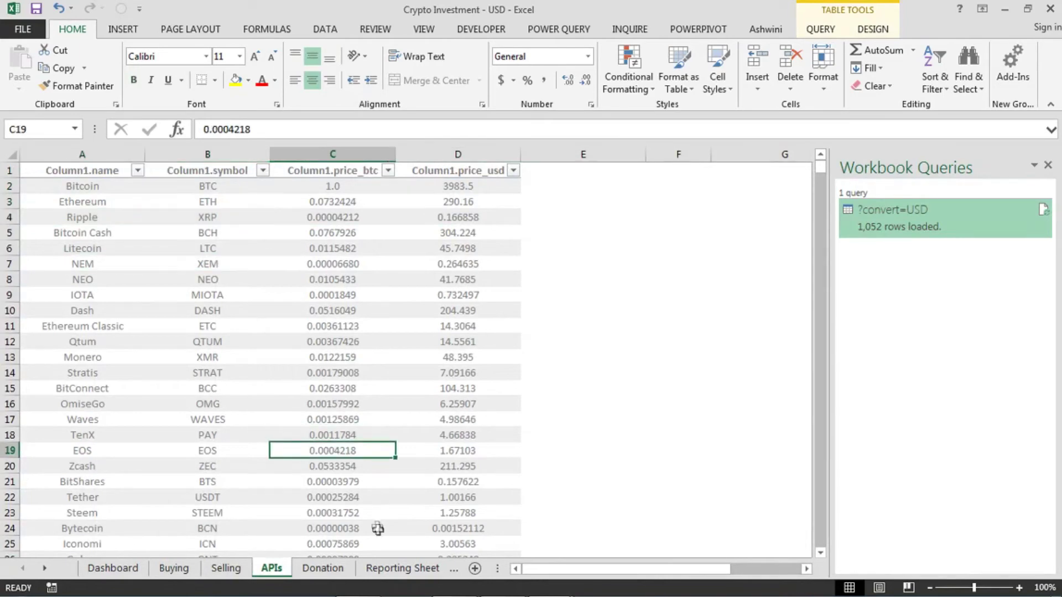
- On the Reporting Sheet, check Litecoin's unit total and current USD value in the pivot tables
{"action": "left_click", "coordinate": [382, 572]}
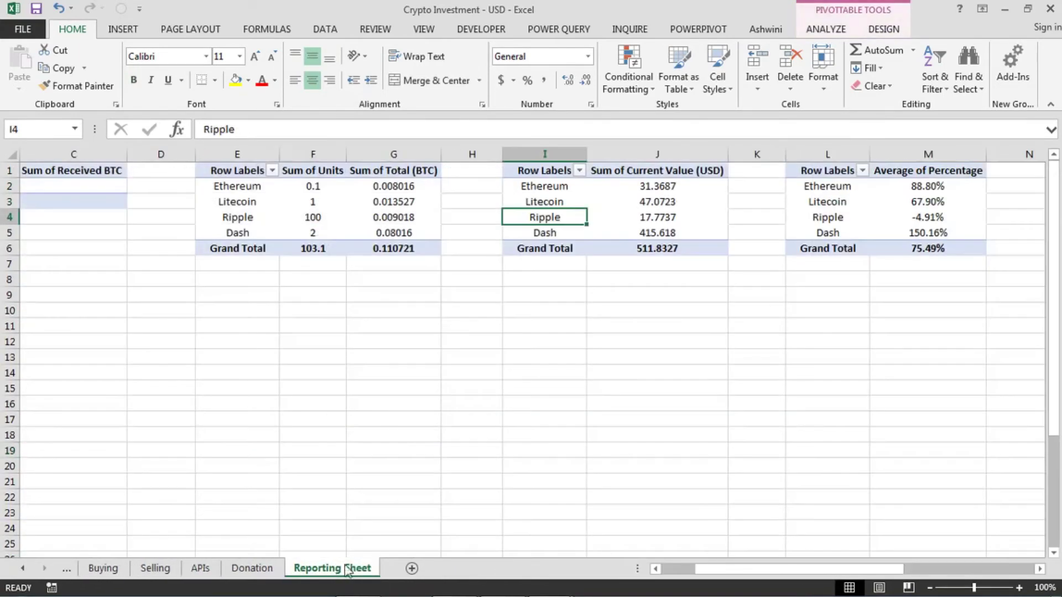
{"action": "left_click", "coordinate": [444, 311]}
{"action": "left_click_drag", "start_coordinate": [700, 569], "coordinate": [674, 574]}
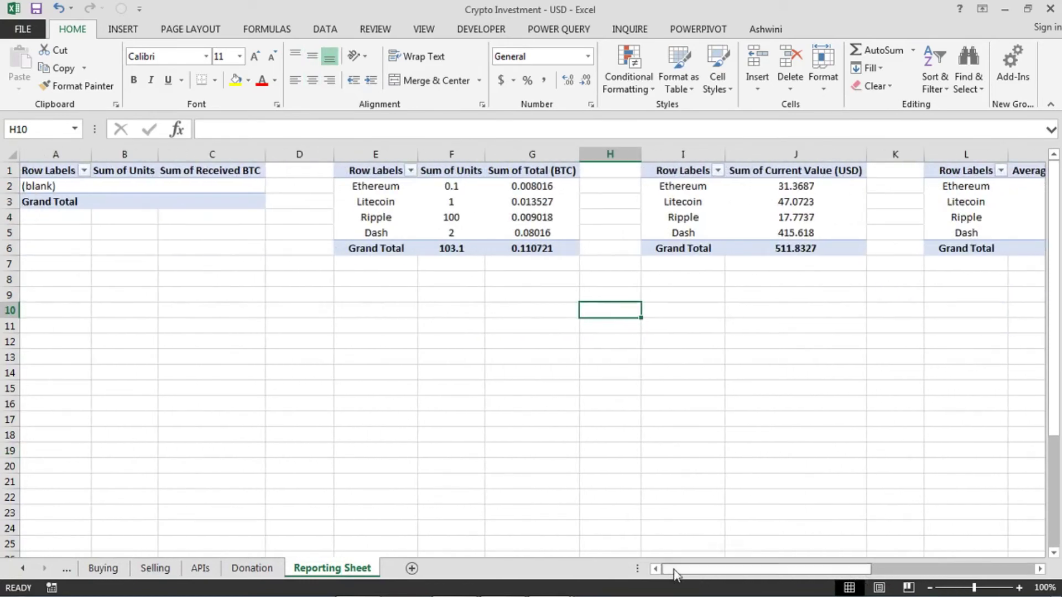
{"action": "left_click", "coordinate": [352, 410]}
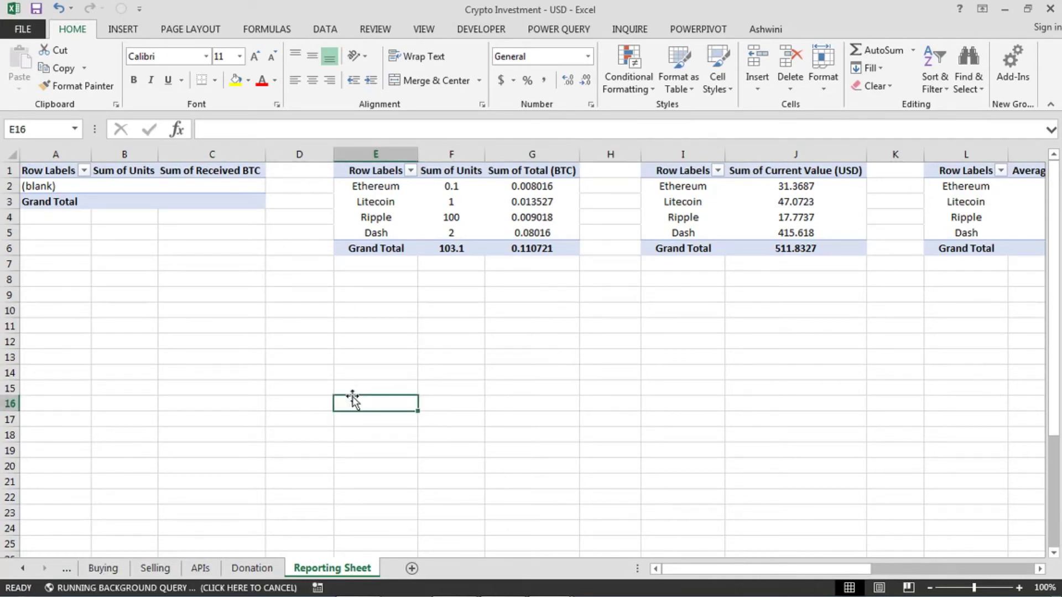
{"action": "left_click", "coordinate": [197, 189]}
{"action": "left_click", "coordinate": [442, 201]}
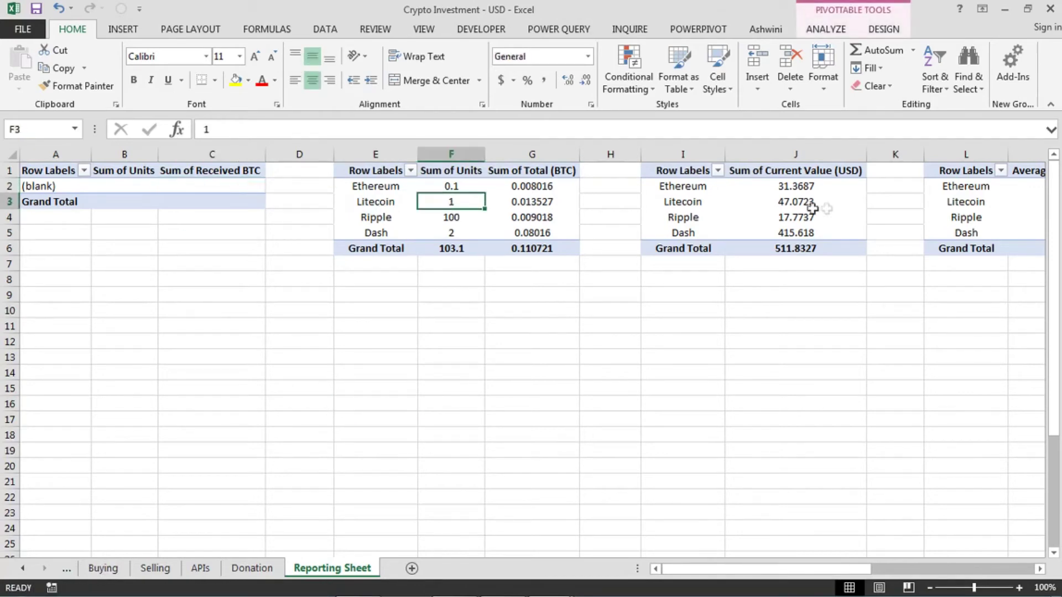
{"action": "left_click", "coordinate": [783, 200]}
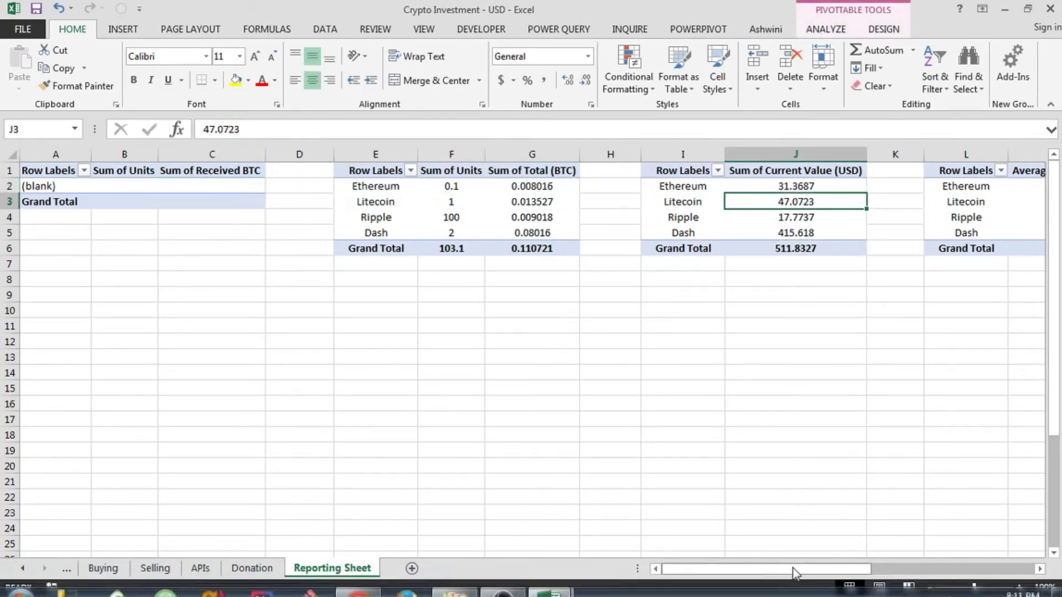
- Scroll the sheet tabs and open the Dashboard sheet
{"action": "mouse_move", "coordinate": [795, 572]}
{"action": "left_mouse_down"}
{"action": "mouse_move", "coordinate": [974, 570]}
{"action": "mouse_move", "coordinate": [798, 573]}
{"action": "left_mouse_up"}
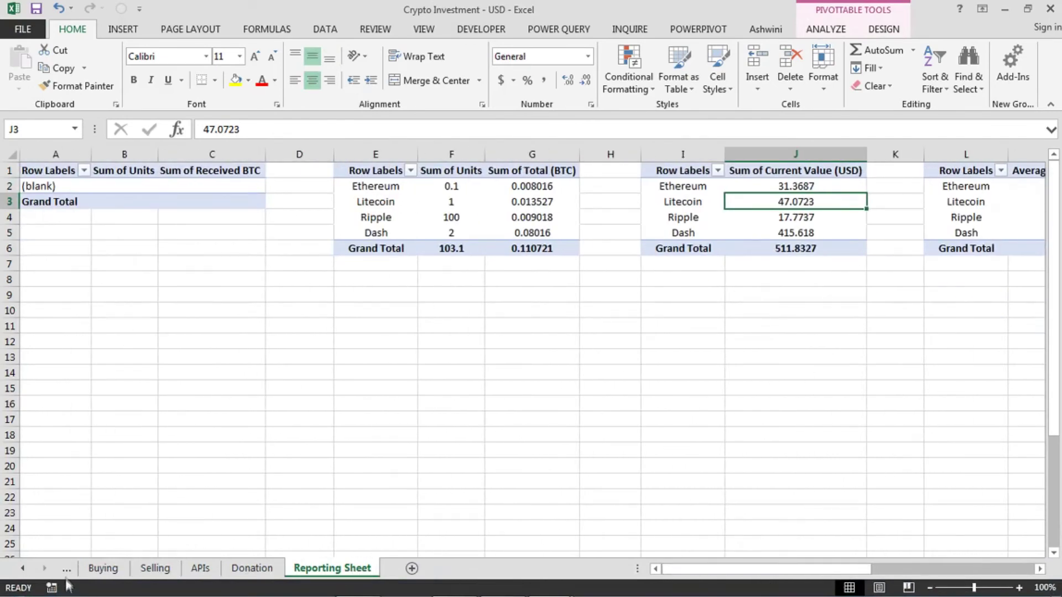
{"action": "left_click", "coordinate": [22, 568]}
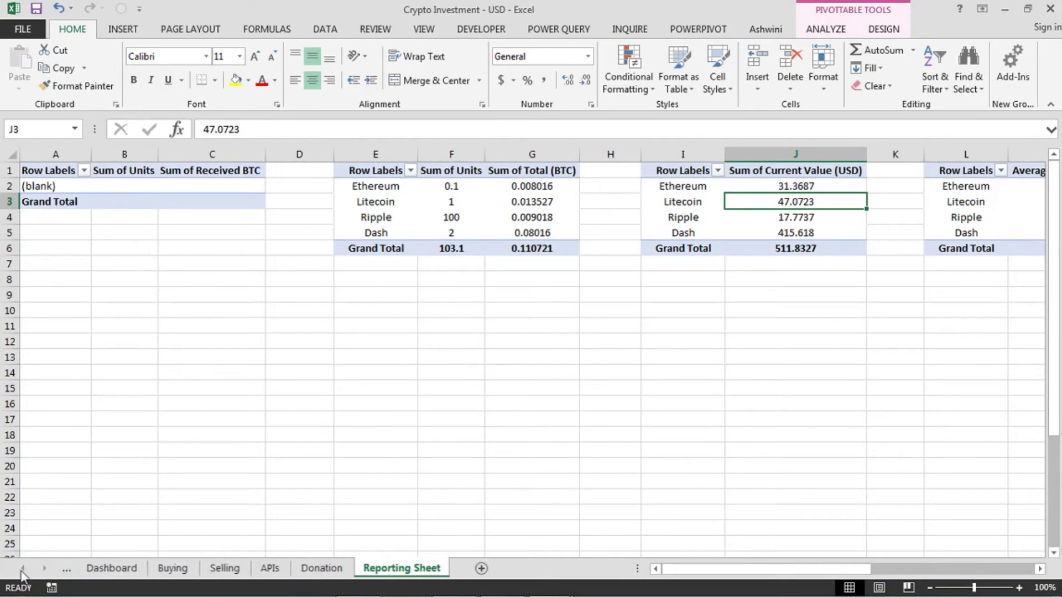
{"action": "left_click", "coordinate": [99, 569]}
- Filter the dashboard to Dummy 2, then Dummy 1, checking the Profit / Loss chart bars
{"action": "key", "text": "Up"}
{"action": "key", "text": "Up"}
{"action": "key", "text": "Left"}
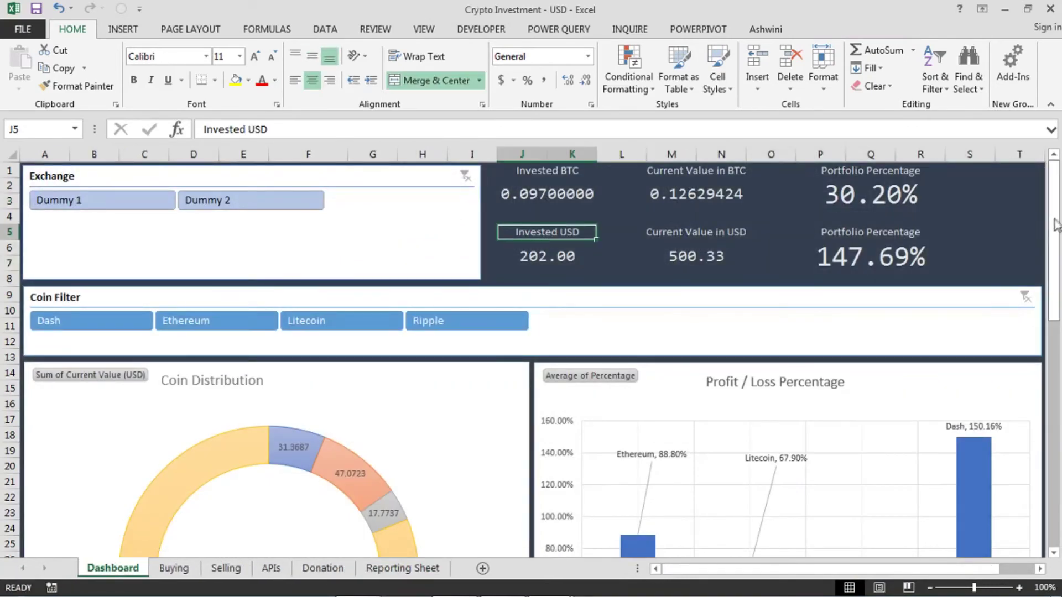
{"action": "left_click_drag", "start_coordinate": [1054, 218], "coordinate": [66, 207]}
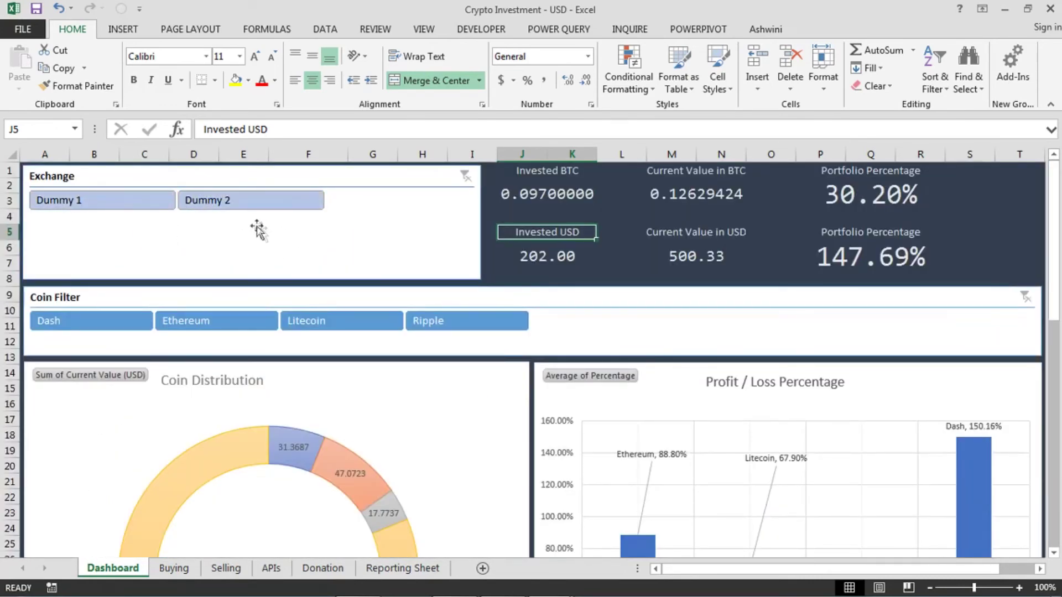
{"action": "left_click", "coordinate": [245, 204]}
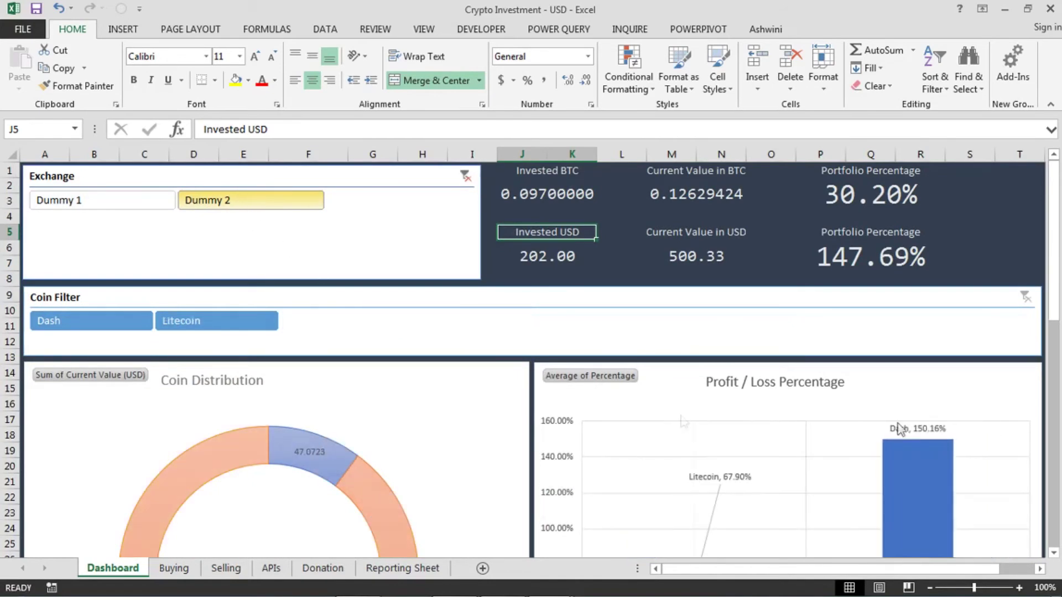
{"action": "left_click_drag", "start_coordinate": [1060, 230], "coordinate": [1060, 313]}
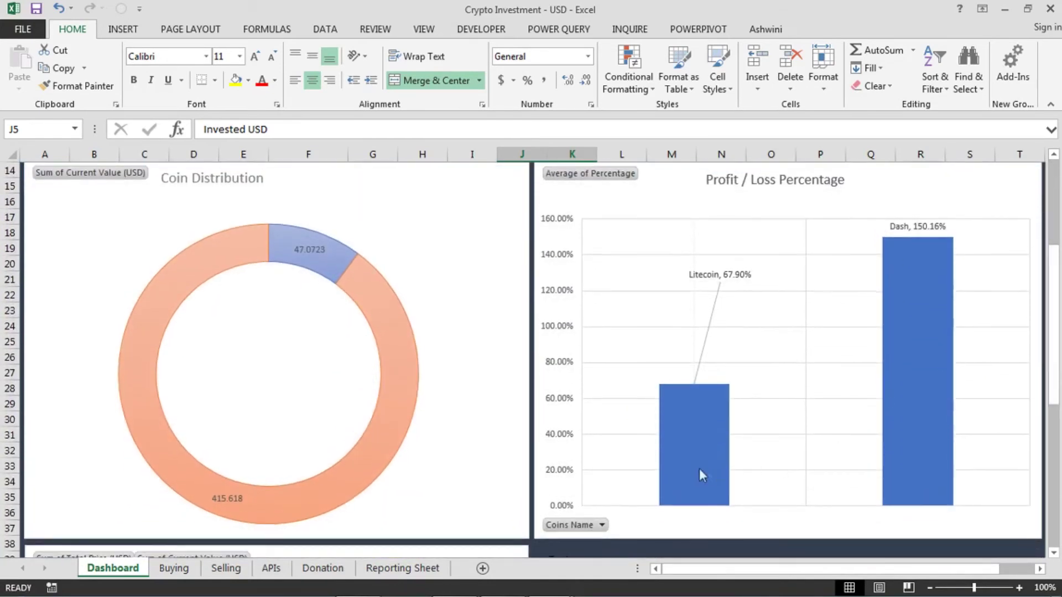
{"action": "left_click", "coordinate": [688, 469]}
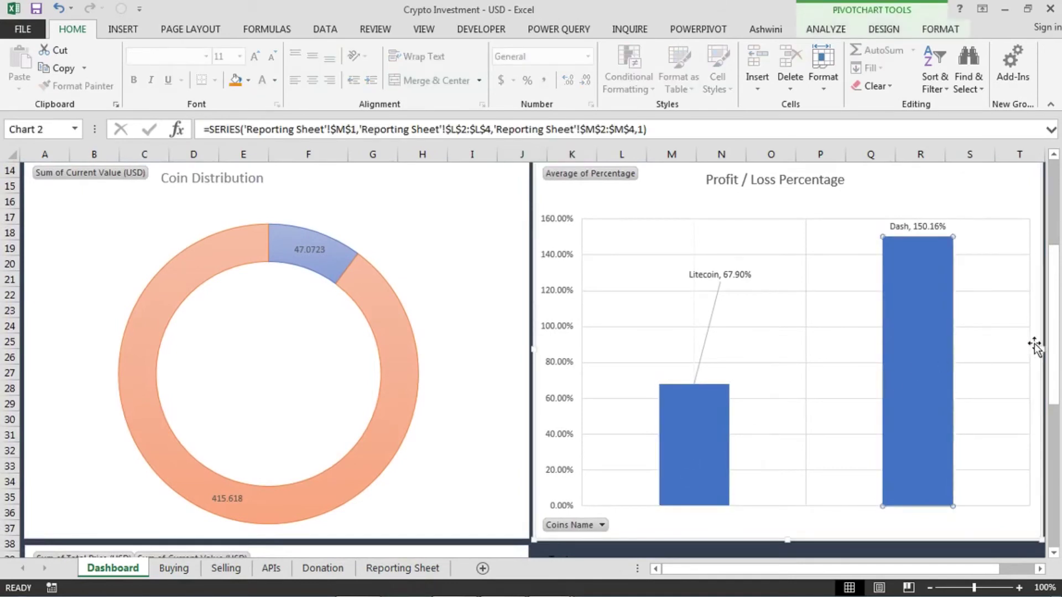
{"action": "left_click_drag", "start_coordinate": [1059, 346], "coordinate": [1061, 208]}
{"action": "left_click", "coordinate": [75, 201]}
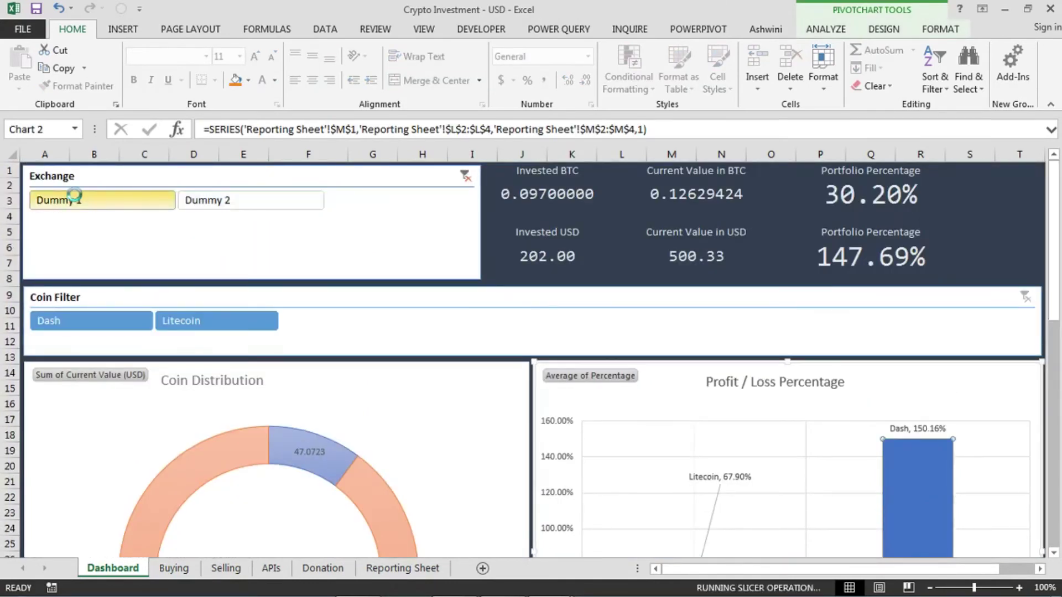
- Select the Ethereum bar in the Profit / Loss chart
{"action": "left_click_drag", "start_coordinate": [1059, 263], "coordinate": [890, 473]}
{"action": "scroll", "coordinate": [890, 472], "scroll_direction": "down", "scroll_amount": 1}
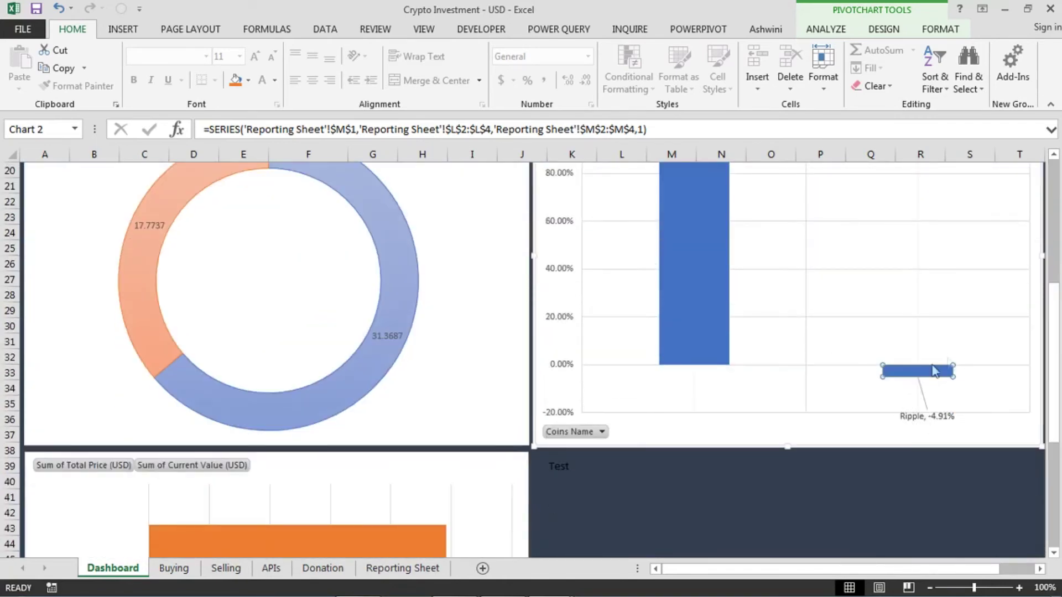
{"action": "scroll", "coordinate": [684, 309], "scroll_direction": "up", "scroll_amount": 3}
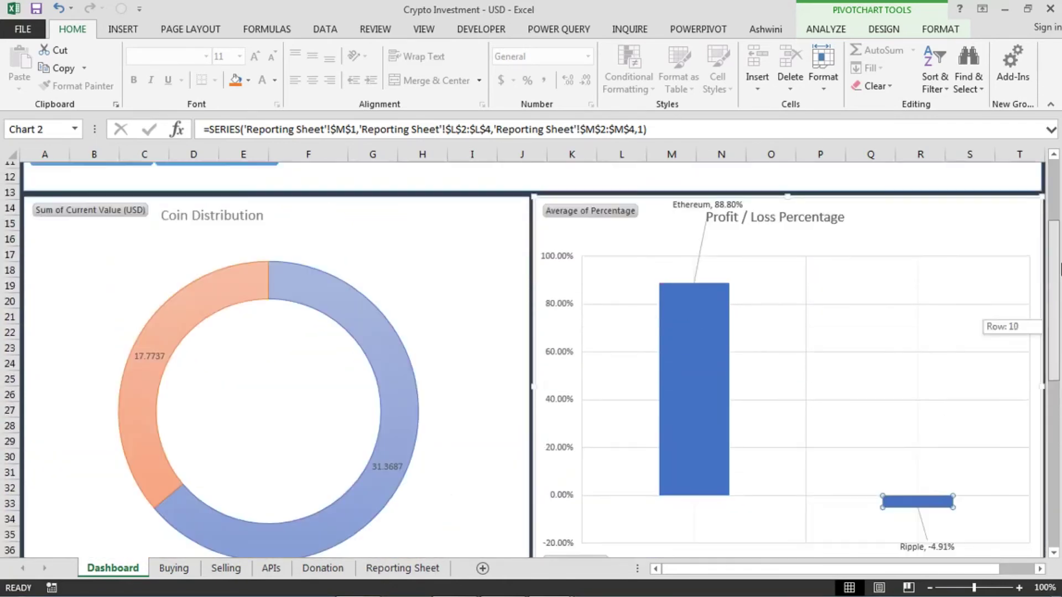
{"action": "left_click", "coordinate": [690, 397]}
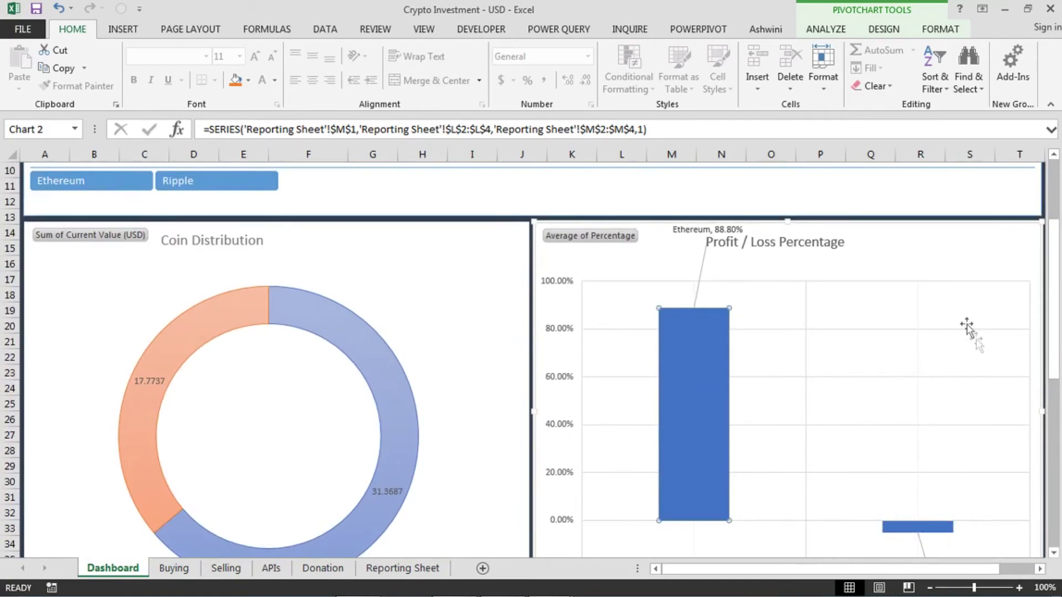
{"action": "mouse_move", "coordinate": [1056, 346]}
{"action": "left_mouse_down"}
{"action": "mouse_move", "coordinate": [1057, 398]}
{"action": "mouse_move", "coordinate": [1058, 351]}
{"action": "left_mouse_up"}
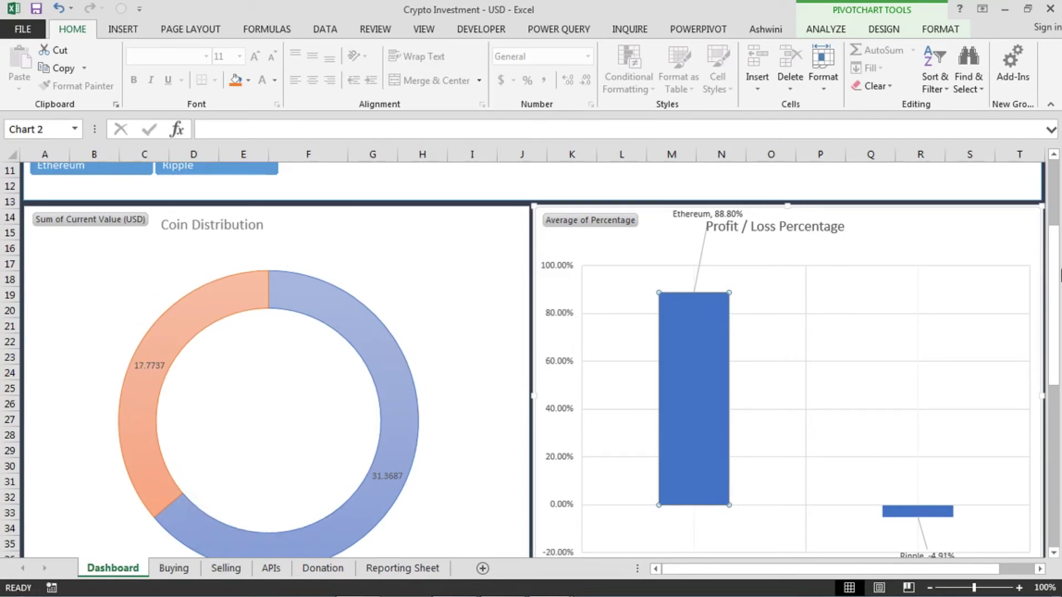
{"action": "left_click_drag", "start_coordinate": [1054, 269], "coordinate": [1056, 431]}
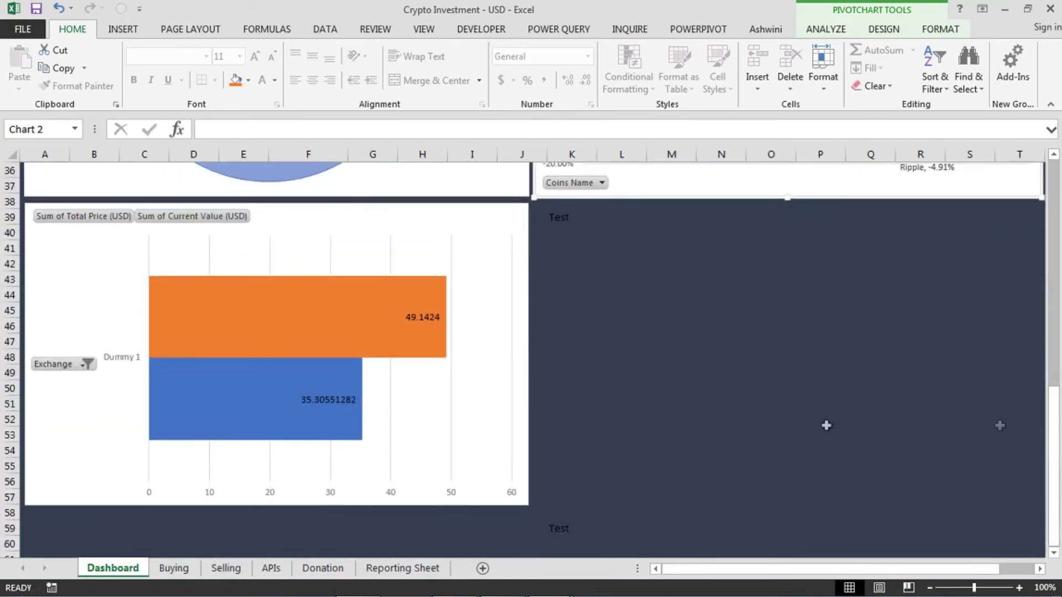
- Inspect the Exchange chart's blue and orange series and value labels, including 49.1424, then return to the top
{"action": "left_click", "coordinate": [254, 393]}
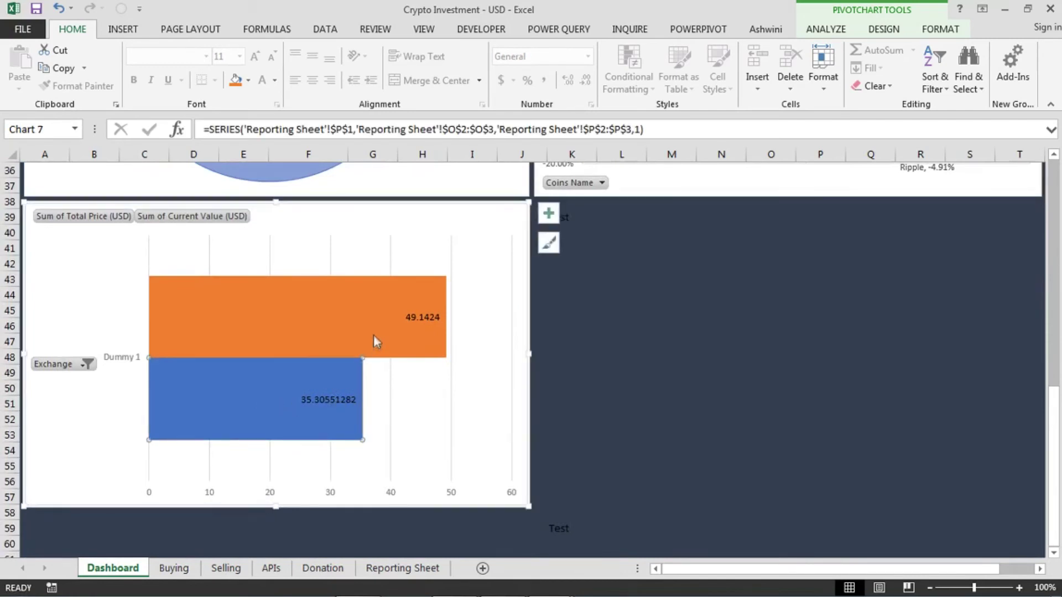
{"action": "left_click", "coordinate": [366, 310]}
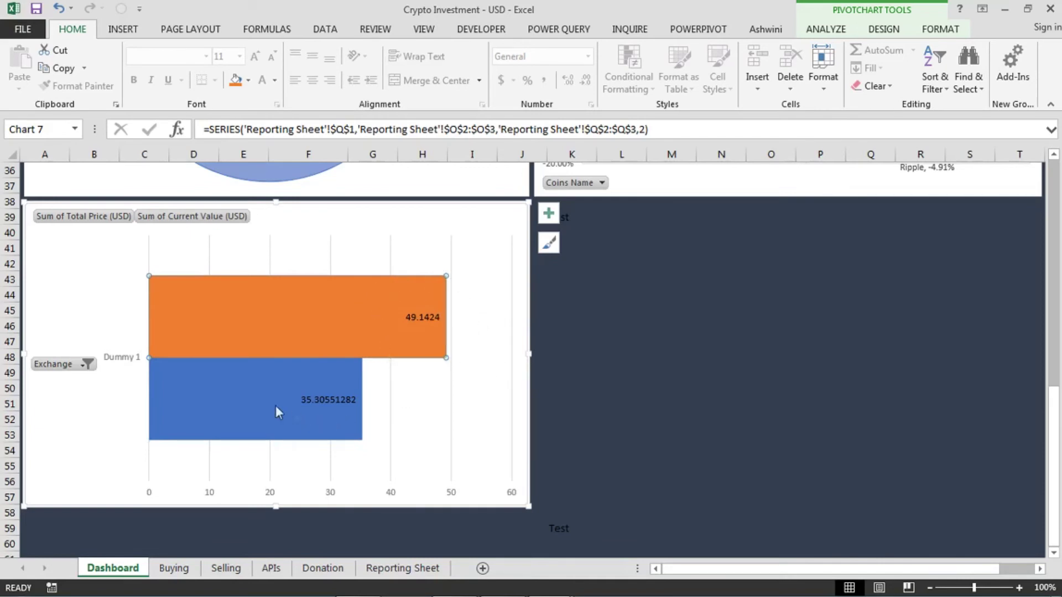
{"action": "left_click", "coordinate": [310, 400]}
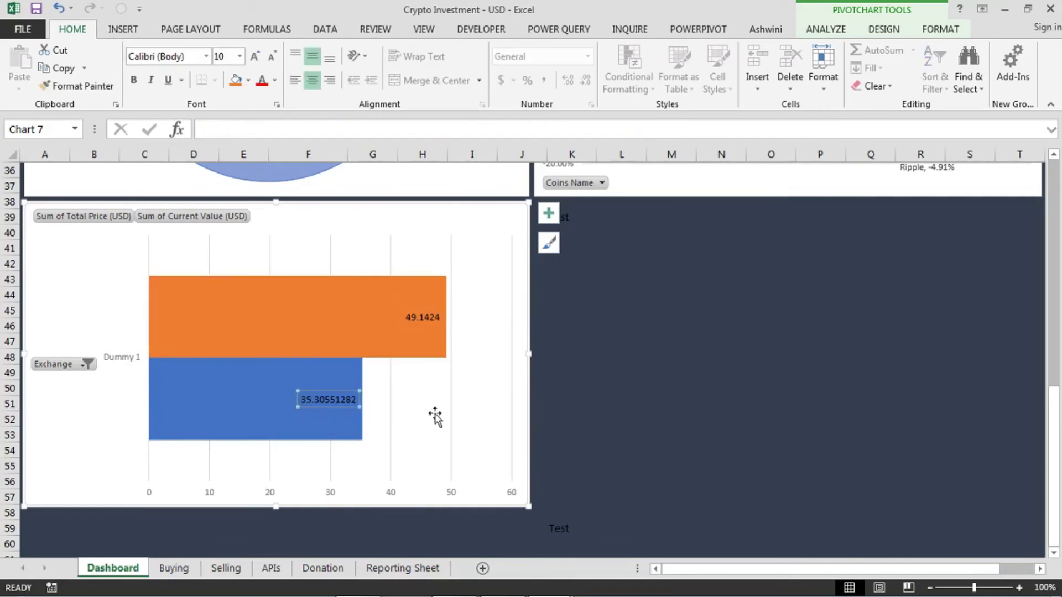
{"action": "left_click", "coordinate": [415, 321]}
{"action": "left_click", "coordinate": [1054, 362]}
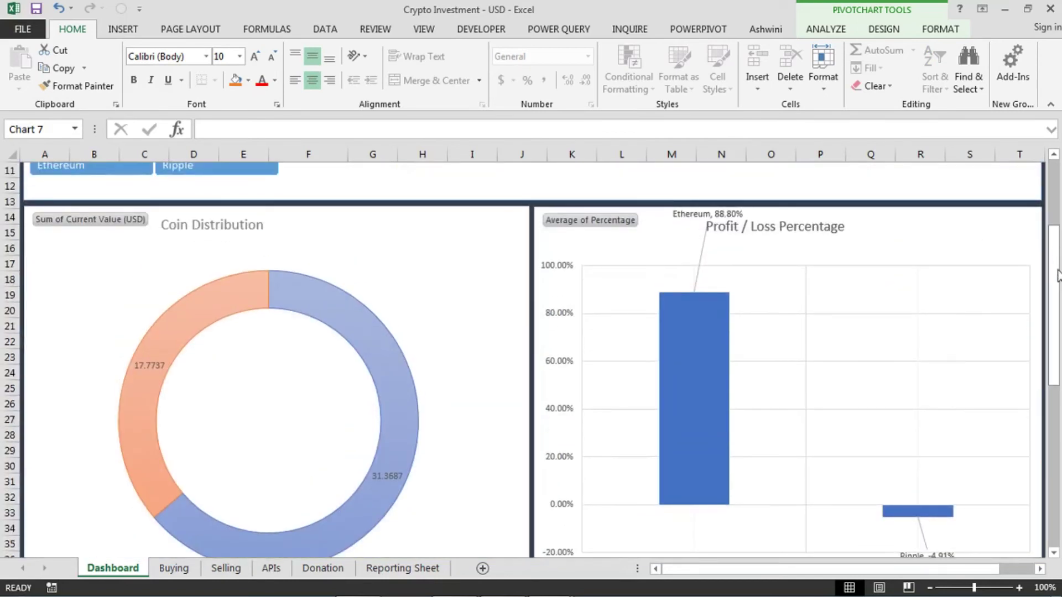
{"action": "left_click", "coordinate": [1054, 205]}
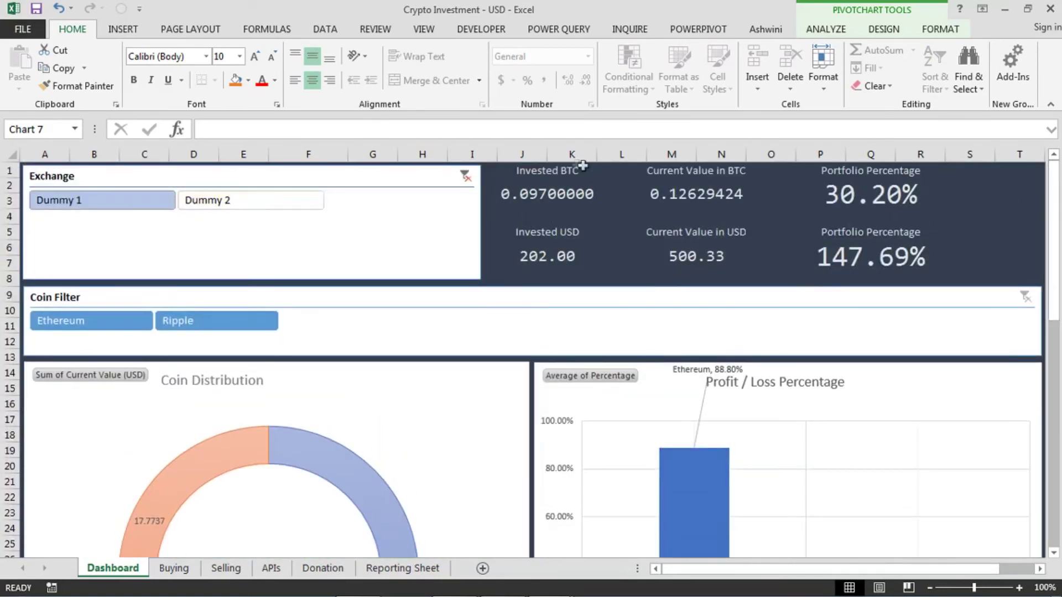
{"action": "left_click_drag", "start_coordinate": [528, 176], "coordinate": [930, 238]}
{"action": "left_click", "coordinate": [977, 229]}
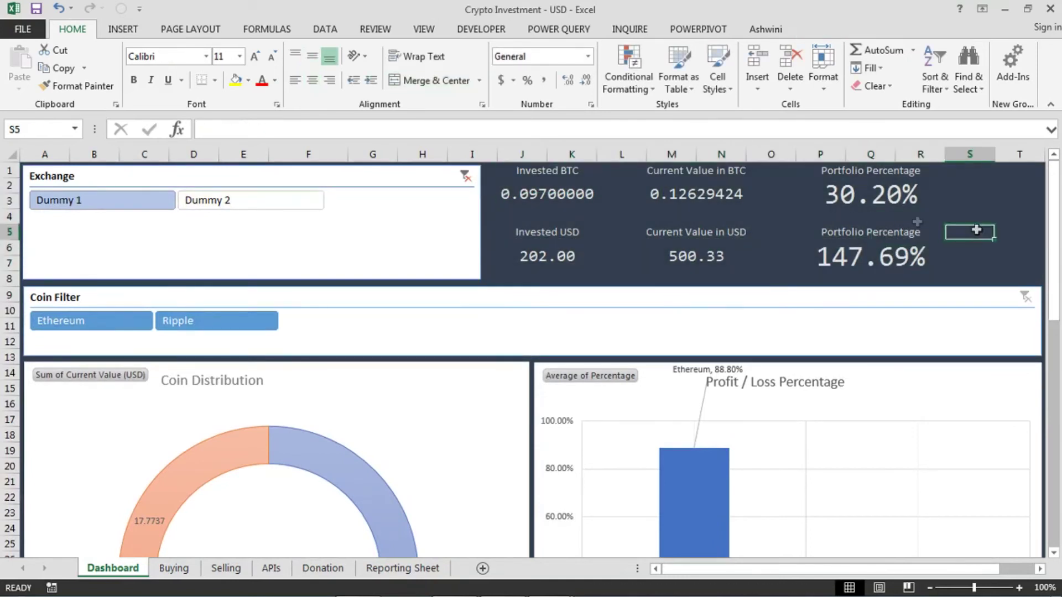
{"action": "left_click", "coordinate": [528, 194]}
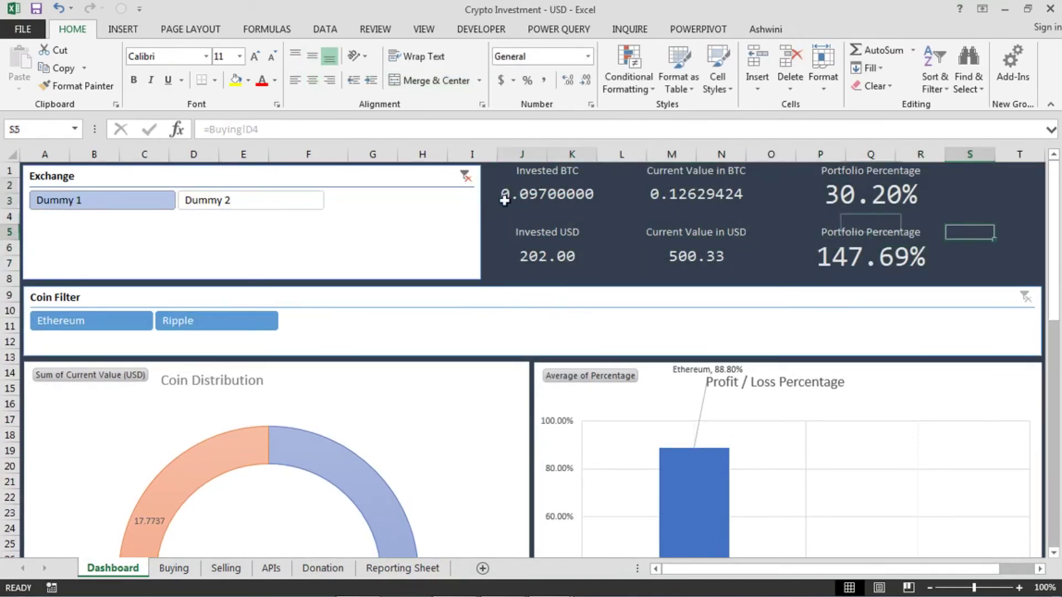
{"action": "left_click", "coordinate": [652, 193]}
{"action": "left_click", "coordinate": [691, 227]}
{"action": "left_click", "coordinate": [594, 246]}
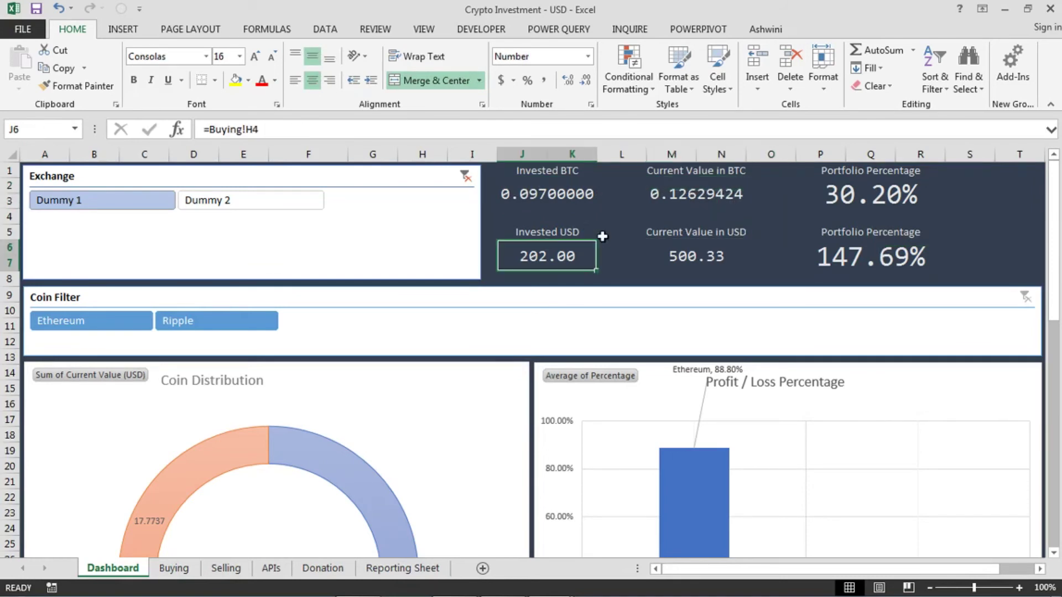
{"action": "left_click", "coordinate": [602, 237]}
{"action": "left_click", "coordinate": [528, 256]}
{"action": "left_click", "coordinate": [663, 260]}
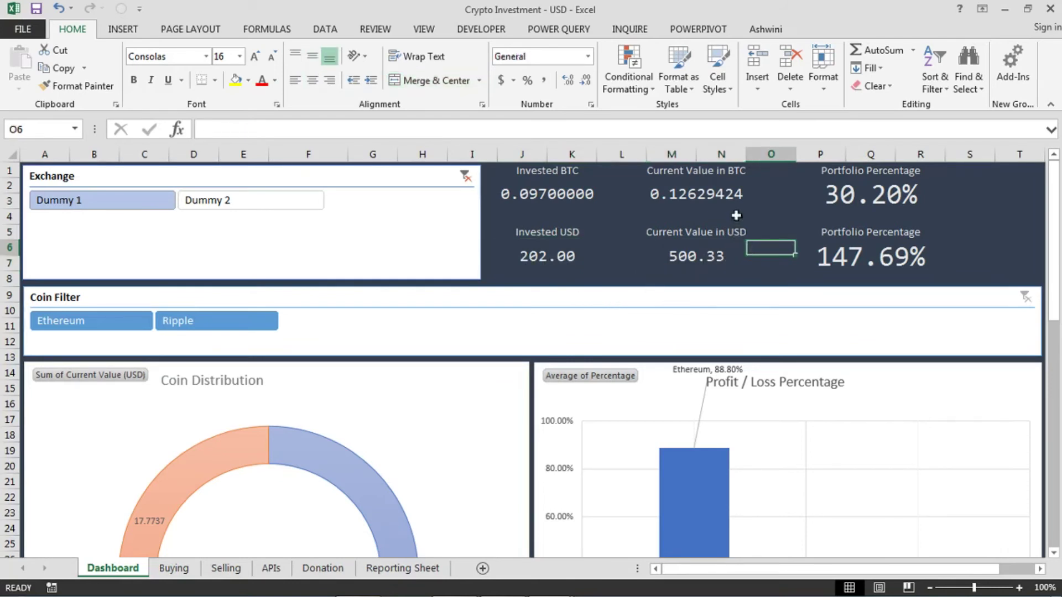
{"action": "left_click", "coordinate": [732, 196]}
{"action": "left_click", "coordinate": [573, 194]}
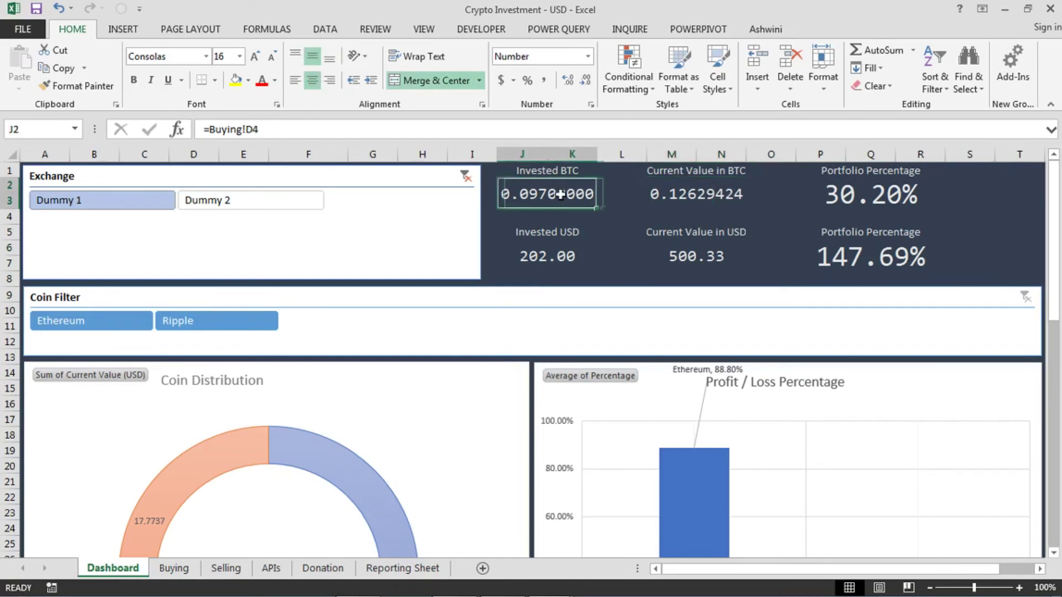
{"action": "left_click", "coordinate": [686, 260]}
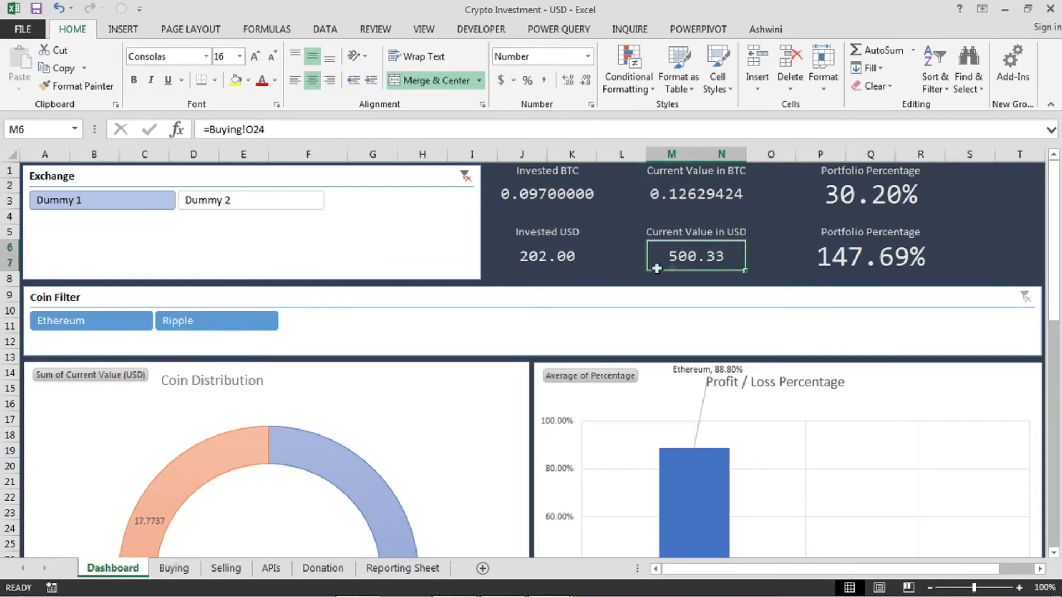
{"action": "left_click", "coordinate": [572, 256]}
{"action": "left_click", "coordinate": [701, 263]}
{"action": "left_click", "coordinate": [828, 254]}
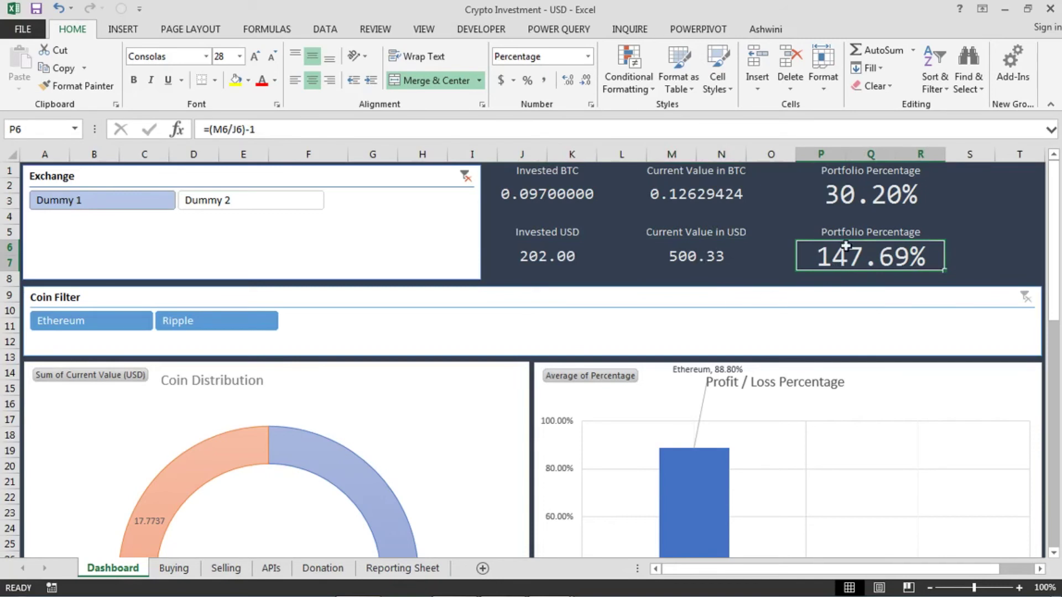
{"action": "left_click", "coordinate": [863, 200]}
{"action": "left_click", "coordinate": [868, 263]}
{"action": "left_click", "coordinate": [978, 233]}
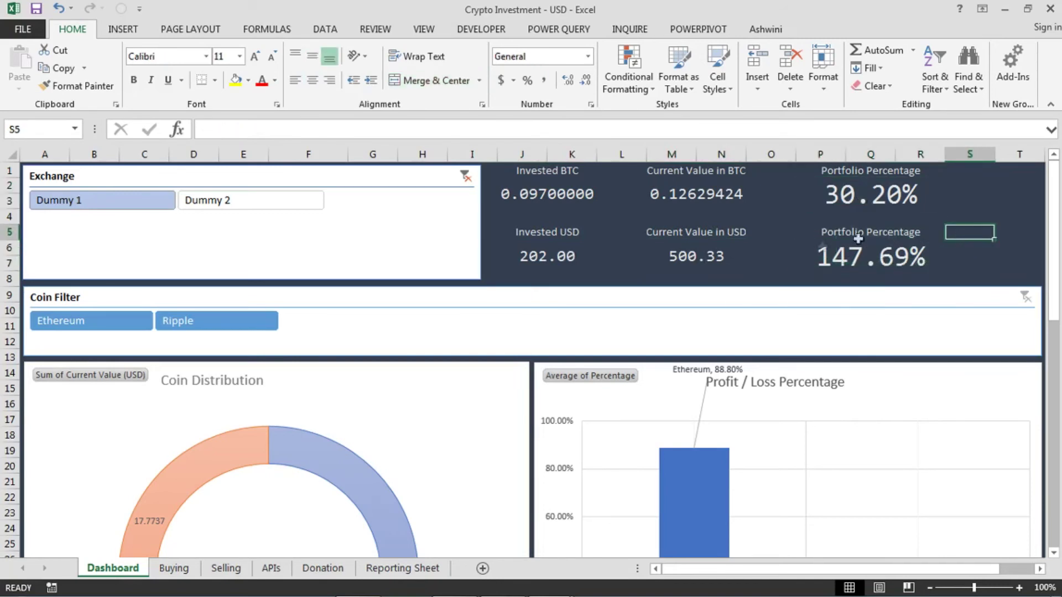
{"action": "left_click", "coordinate": [465, 176]}
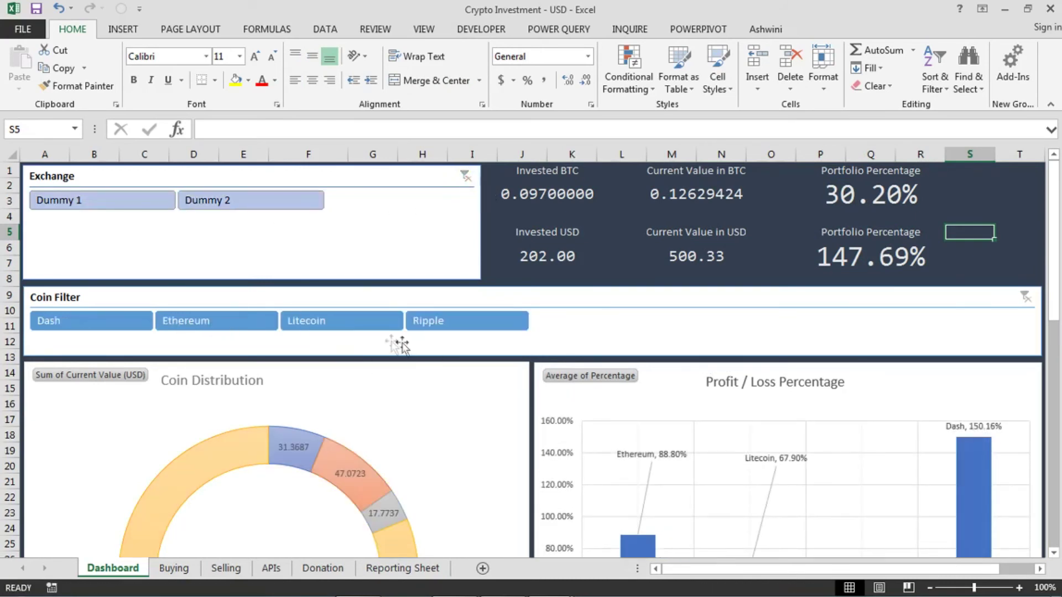
- Filter the dashboard by single coins in turn: Dash, Ripple, Litecoin, then Ripple again
{"action": "left_click", "coordinate": [113, 328]}
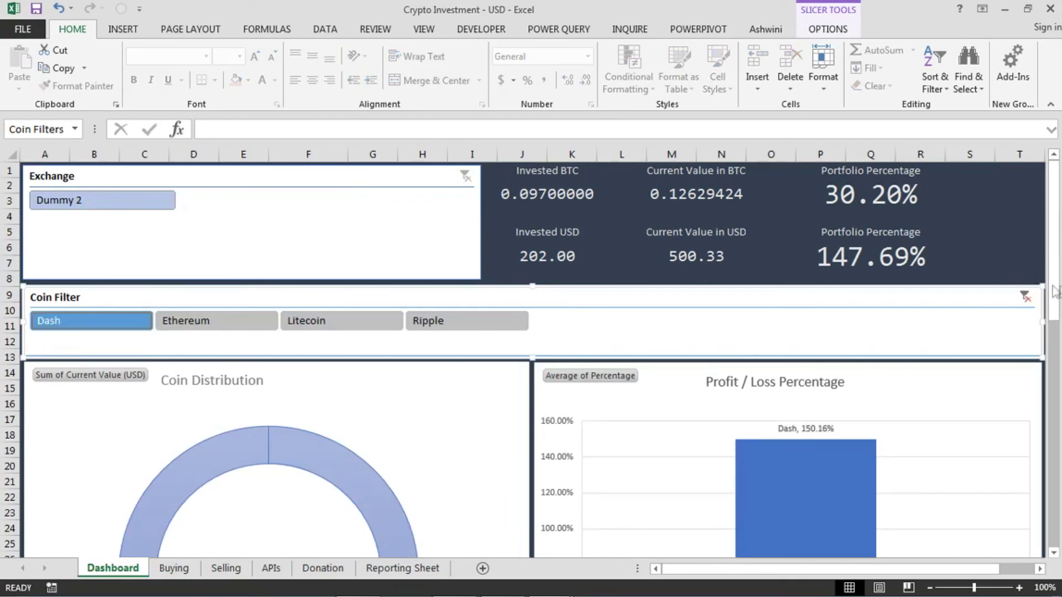
{"action": "left_click_drag", "start_coordinate": [1056, 293], "coordinate": [1057, 326]}
{"action": "left_click", "coordinate": [450, 259]}
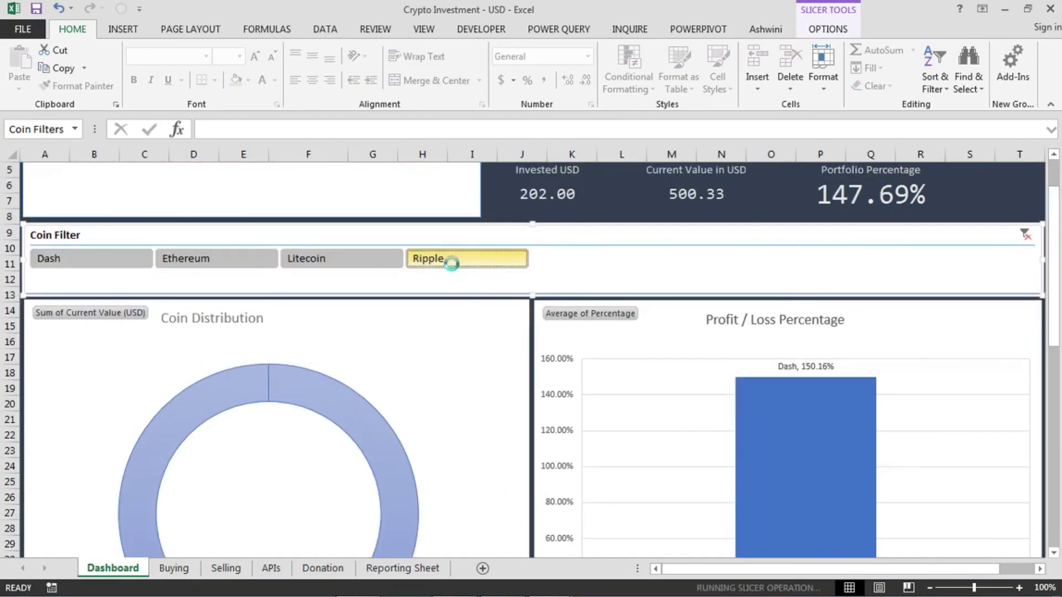
{"action": "left_click", "coordinate": [343, 262]}
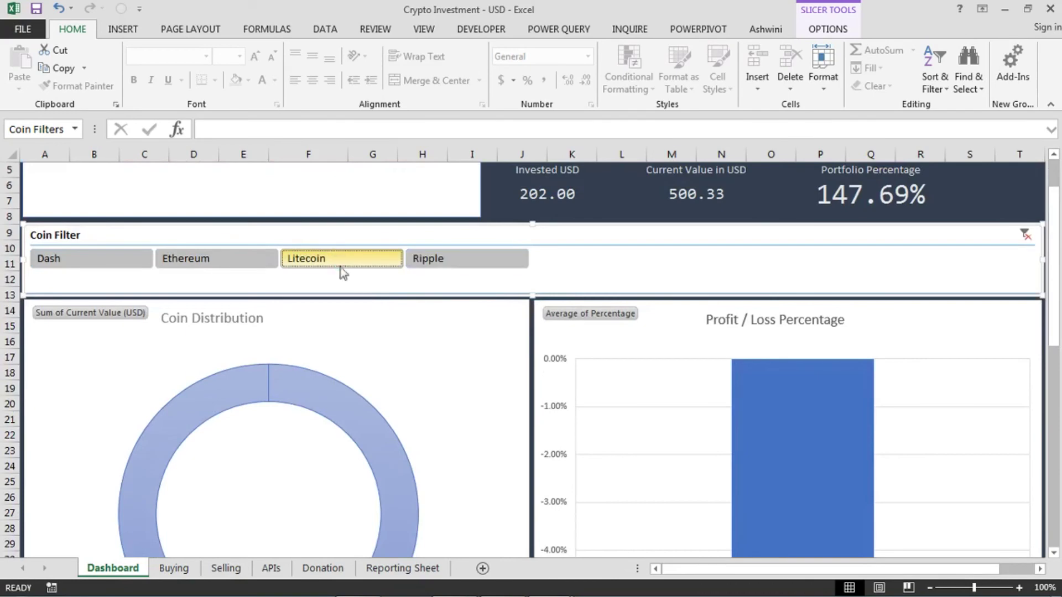
{"action": "left_click_drag", "start_coordinate": [1057, 337], "coordinate": [1057, 309]}
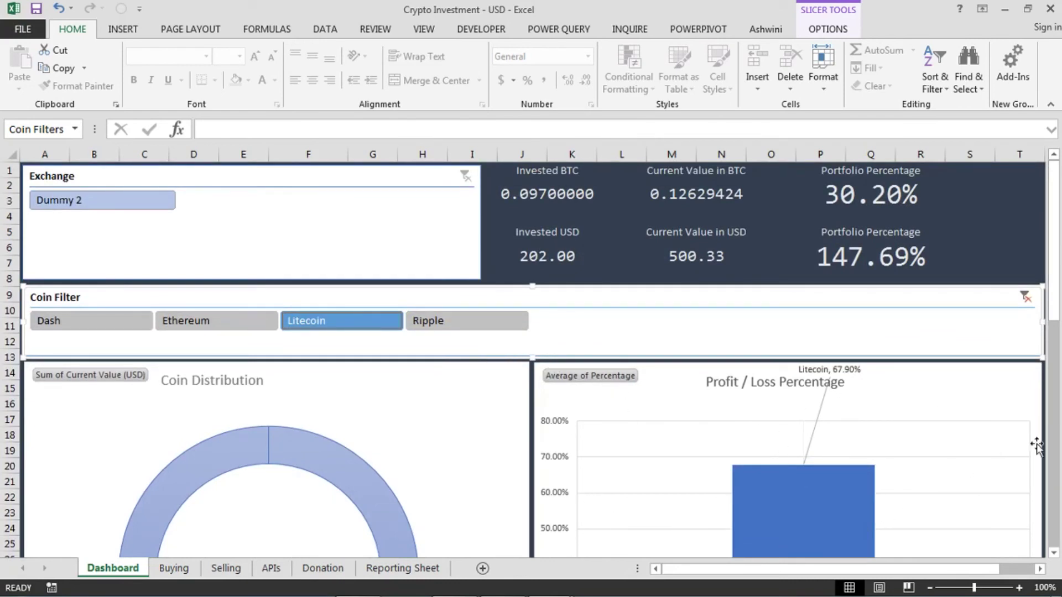
{"action": "left_click", "coordinate": [445, 331]}
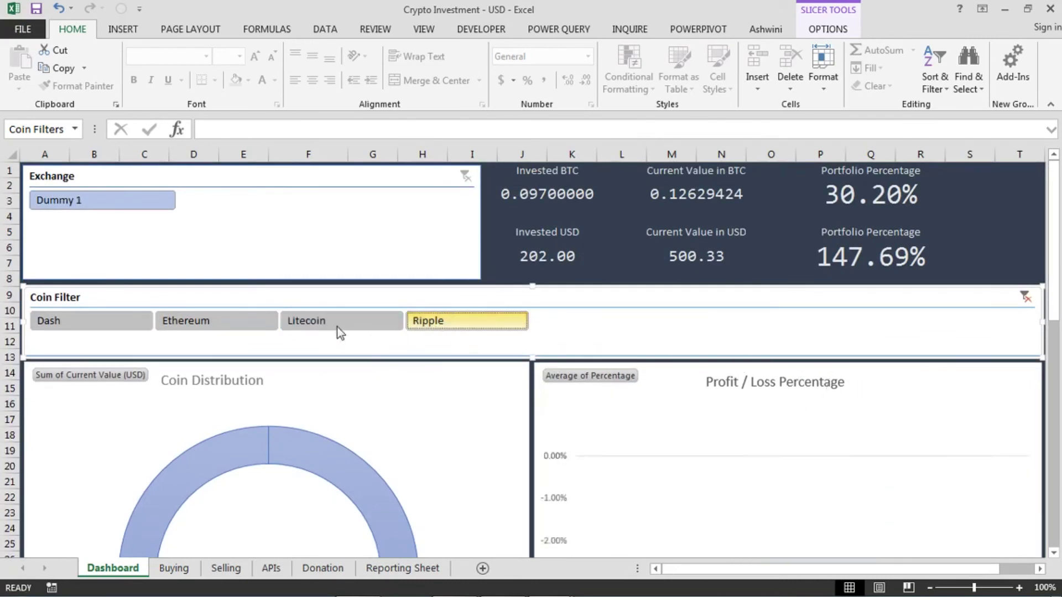
- Filter to the Dummy 1 exchange, then clear both the Exchange and Coin filters
{"action": "left_click", "coordinate": [142, 207]}
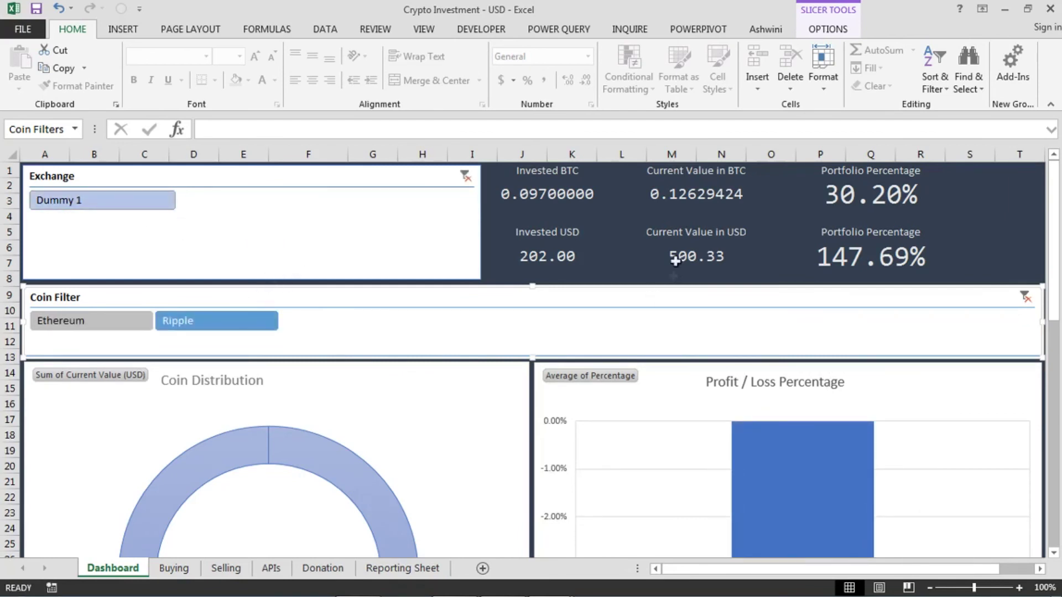
{"action": "left_click", "coordinate": [465, 177]}
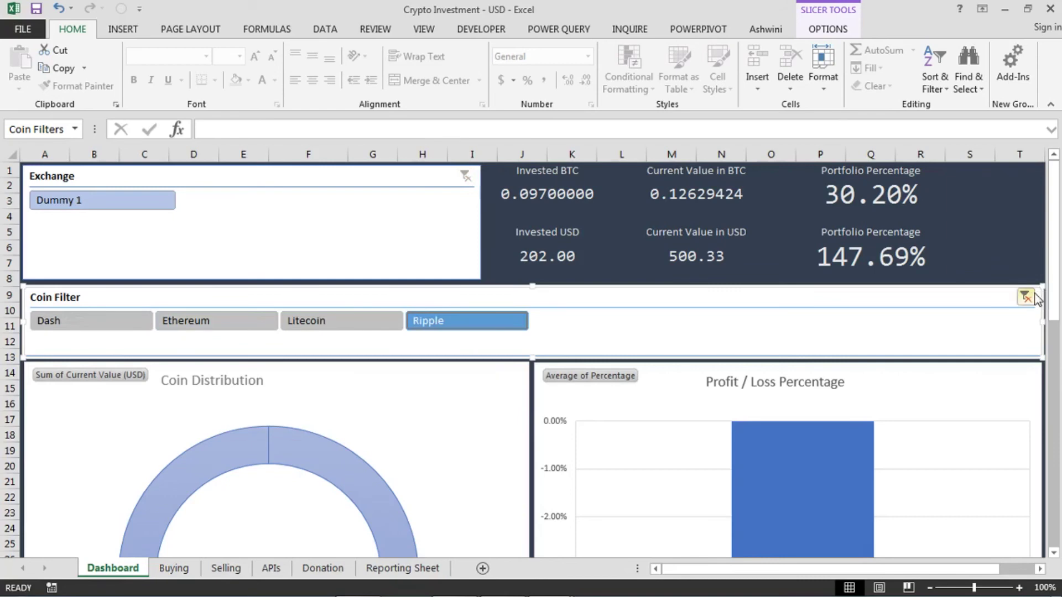
{"action": "left_click", "coordinate": [1025, 297]}
{"action": "left_click_drag", "start_coordinate": [1053, 265], "coordinate": [672, 330]}
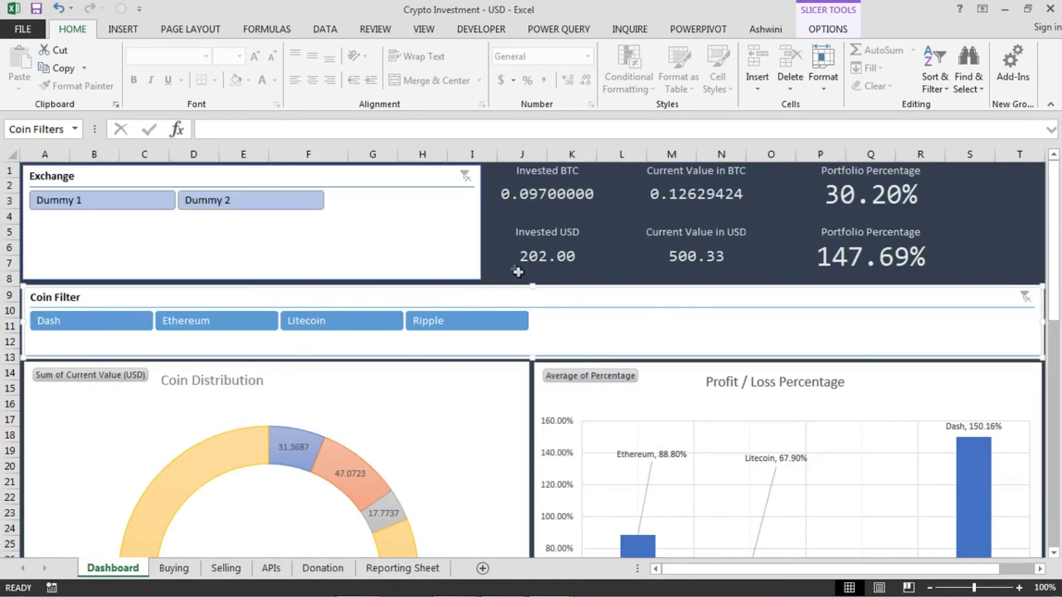
- Check Invested USD and Portfolio Percentage as the KPIs refresh to 498.93 USD and 146.99%
{"action": "left_click", "coordinate": [501, 263]}
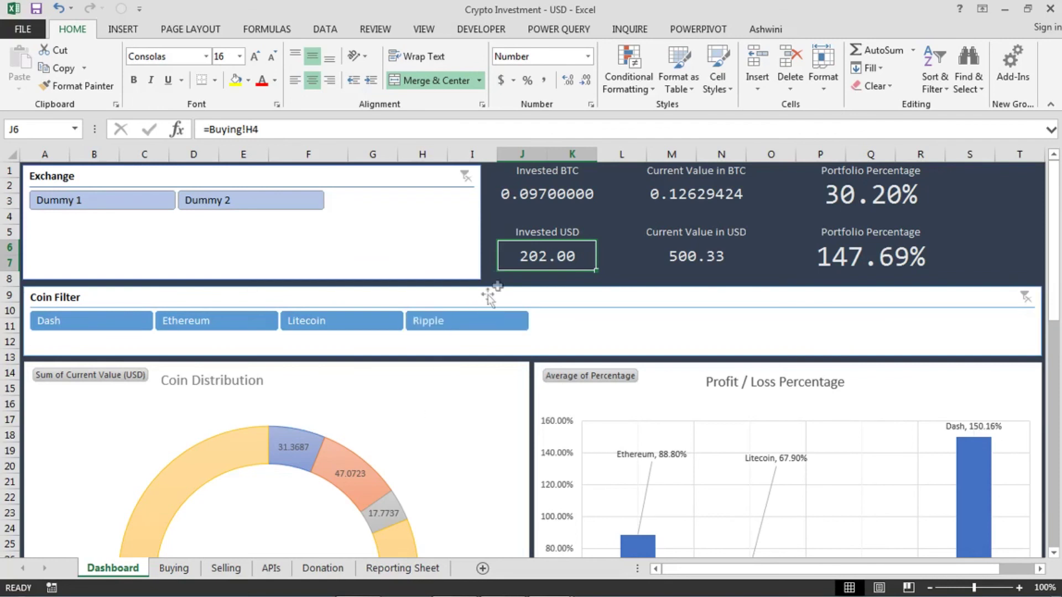
{"action": "left_click", "coordinate": [496, 279]}
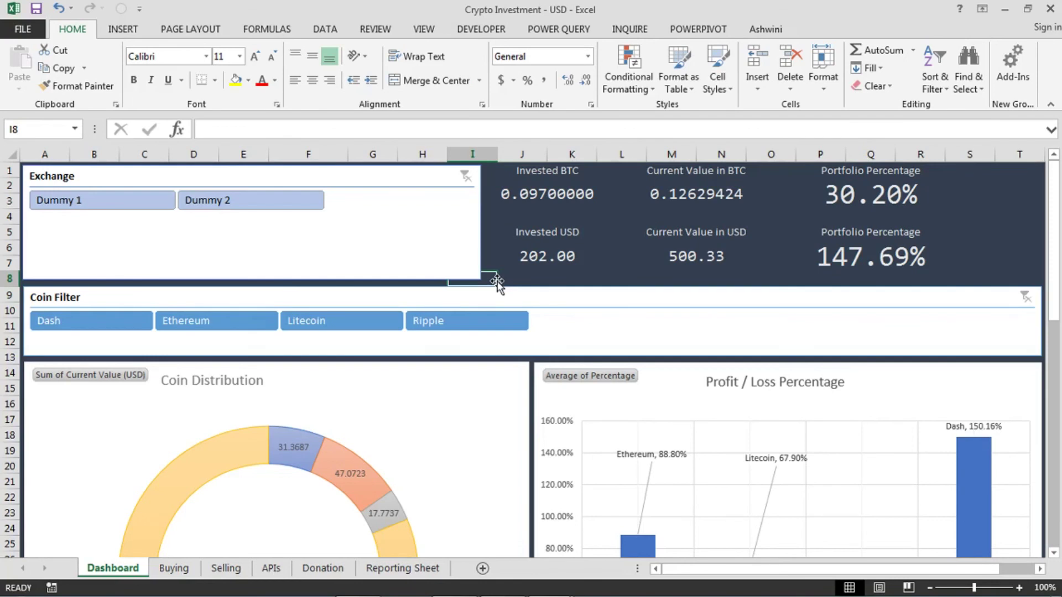
{"action": "left_click", "coordinate": [523, 280]}
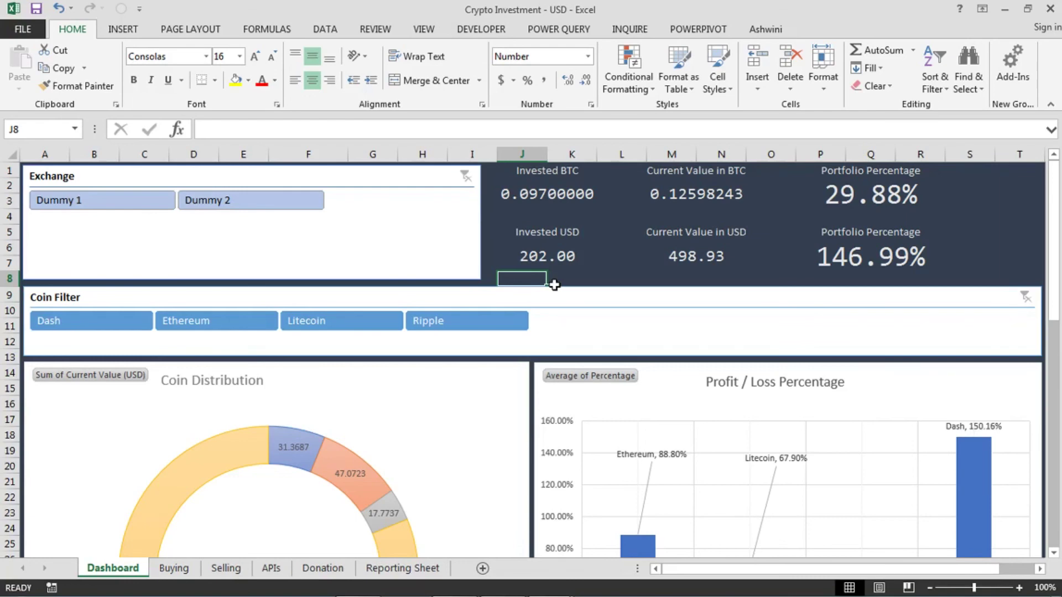
{"action": "key", "text": "Right"}
{"action": "key", "text": "Right"}
{"action": "key", "text": "Right"}
{"action": "key", "text": "Right"}
{"action": "key", "text": "Right"}
{"action": "key", "text": "Right"}
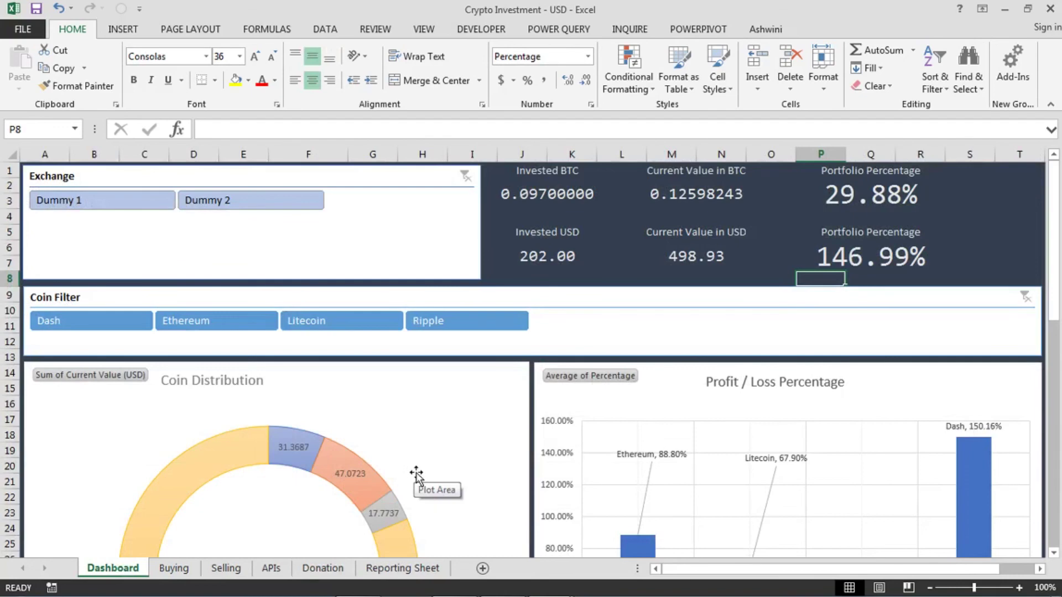
{"action": "left_click", "coordinate": [322, 568]}
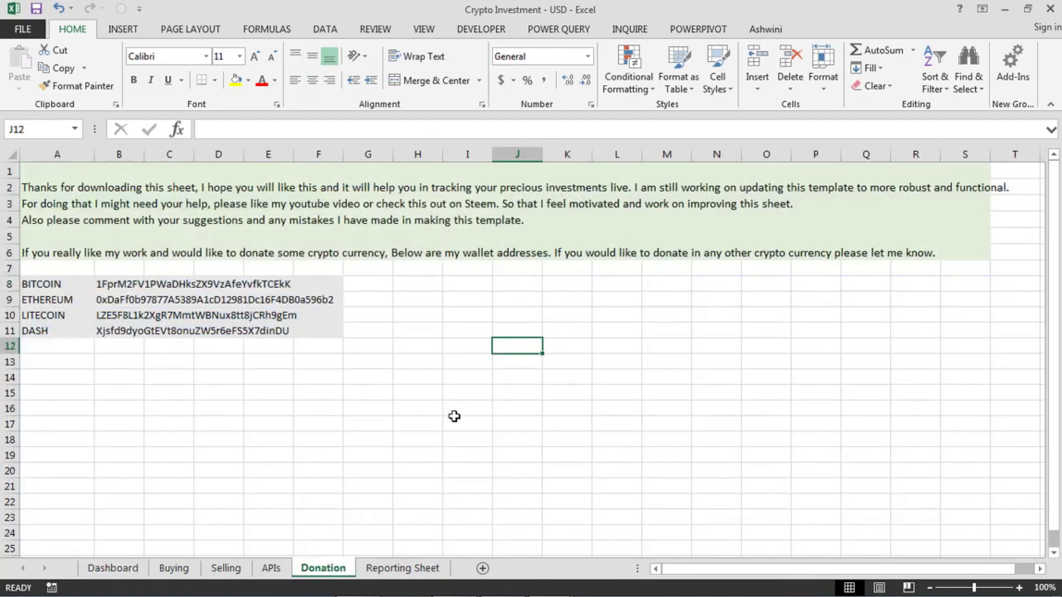
- Select the Bitcoin, Ethereum, Litecoin and Dash wallet address list in A8:D11
{"action": "left_click_drag", "start_coordinate": [30, 284], "coordinate": [332, 332]}
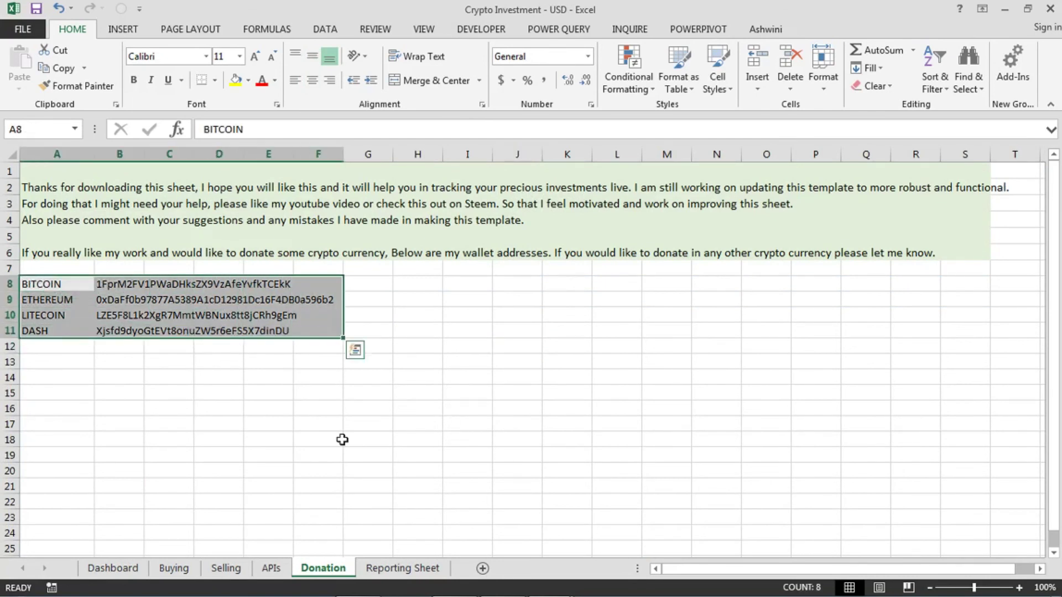